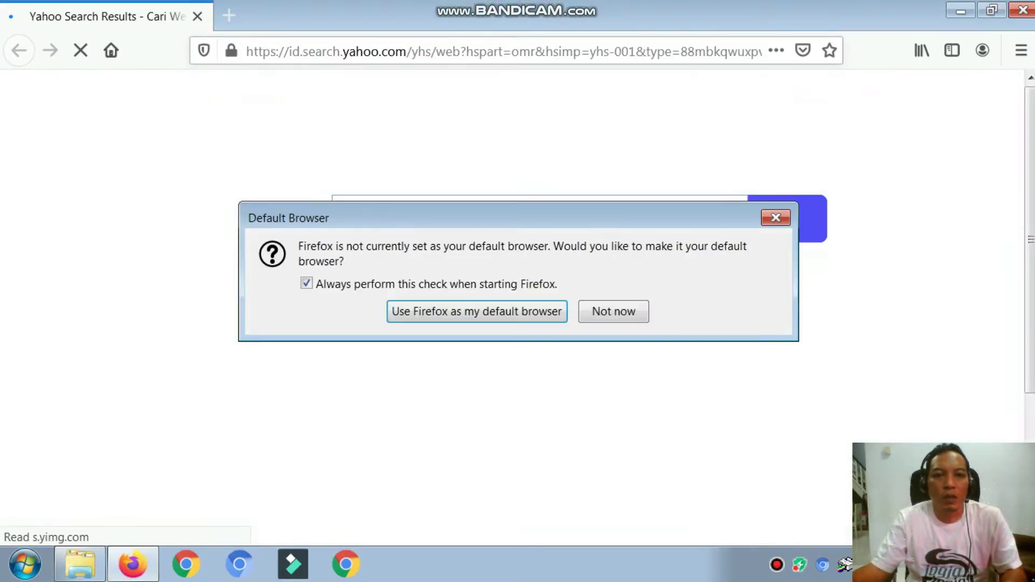
left_click(623, 311)
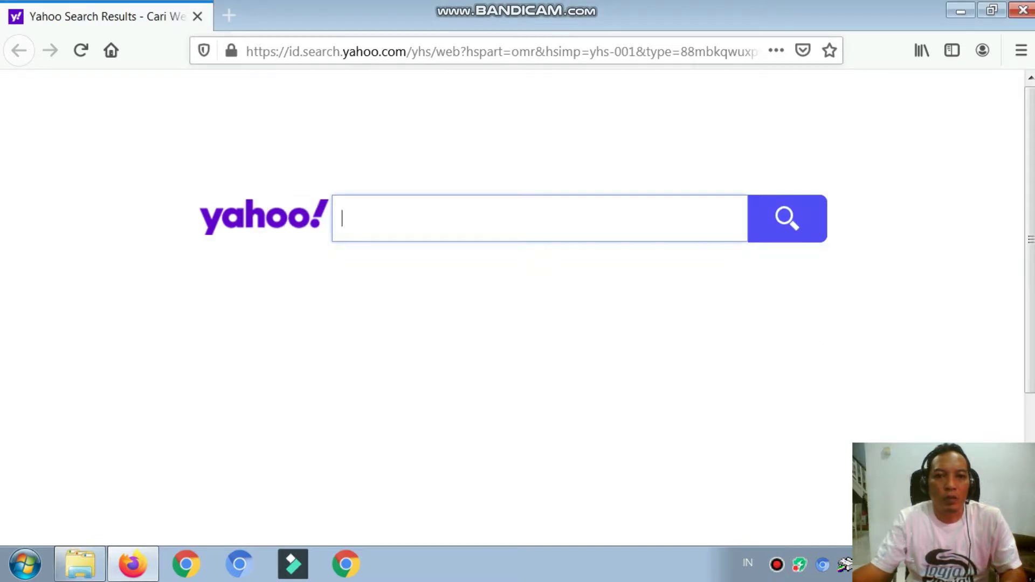
left_click(504, 51)
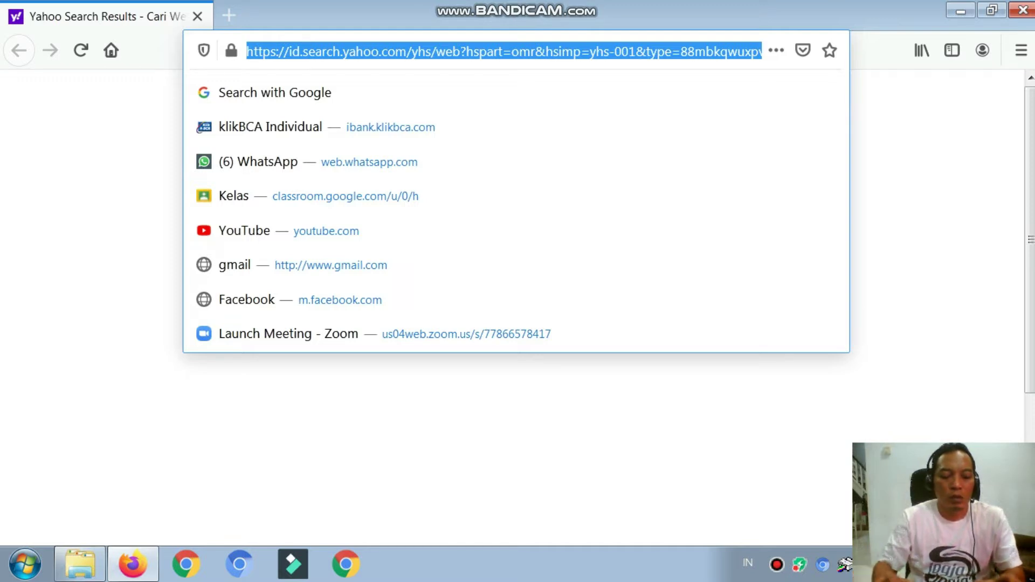
type("www.google.com")
key("Return")
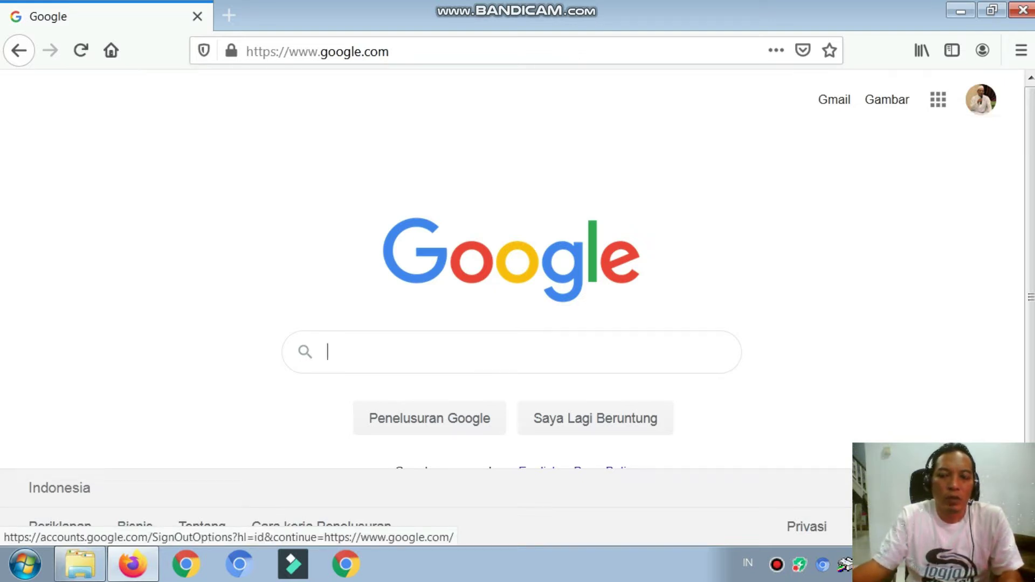
- Check which Google account is signed in, then search for google classroom and open the Google Classroom site
left_click(980, 99)
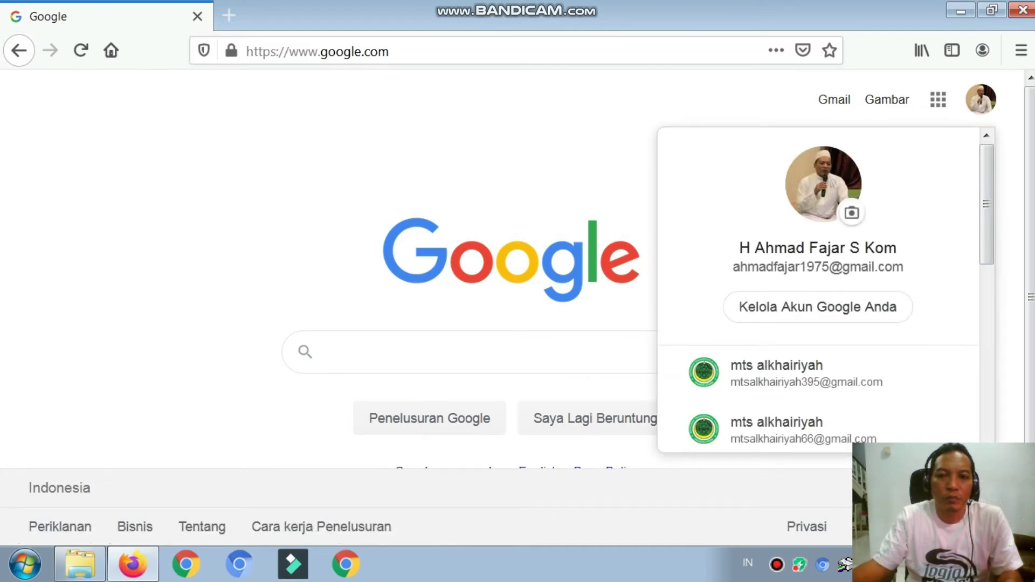
left_click(566, 178)
left_click(511, 352)
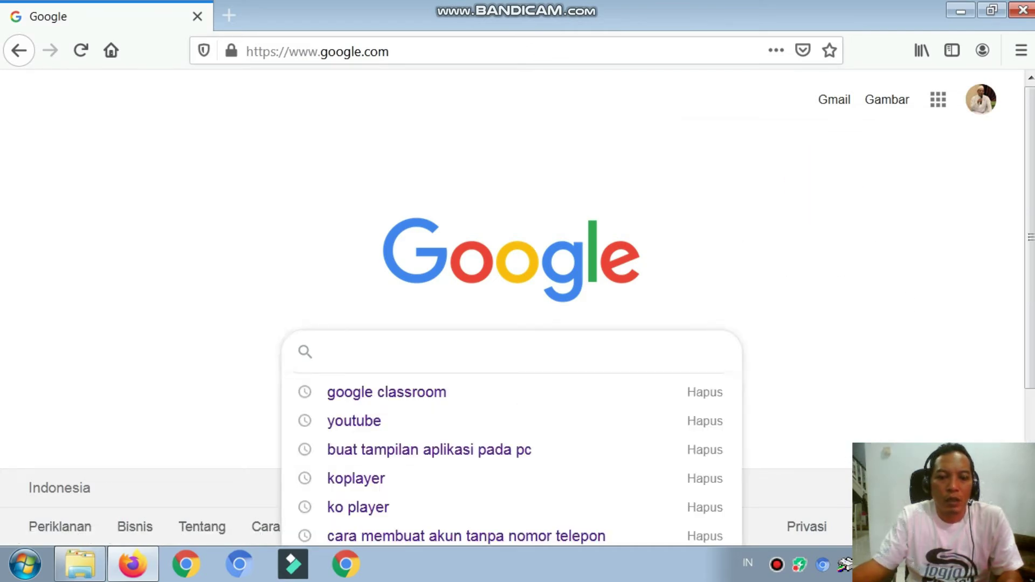
left_click(386, 392)
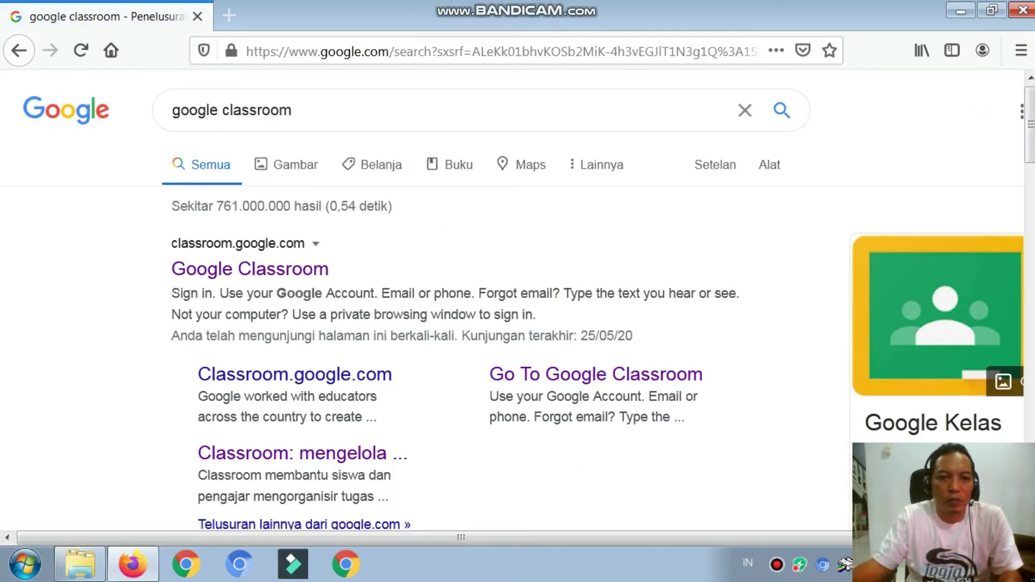
left_click(249, 269)
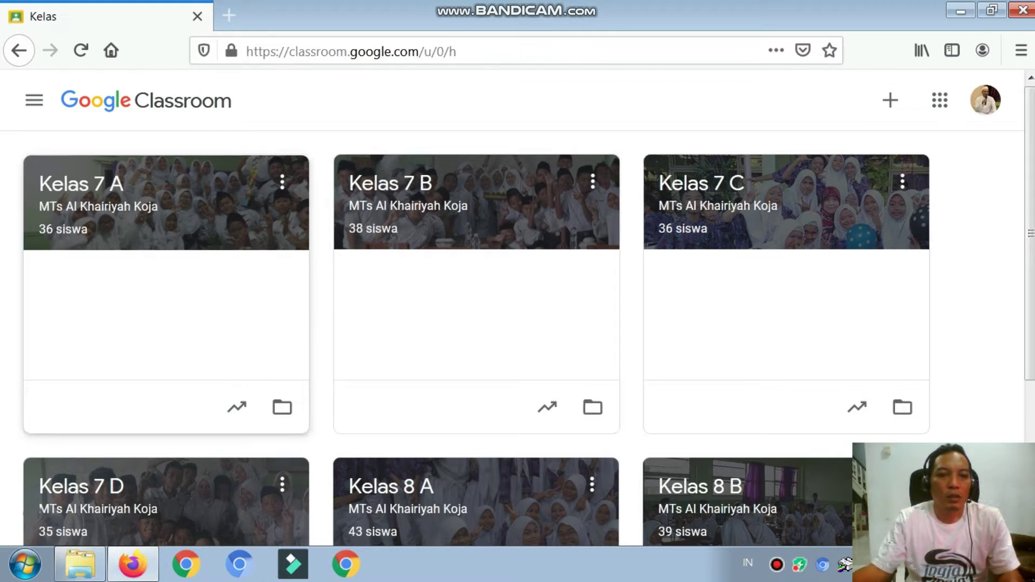
- Create a quiz assignment (Tugas kuis) in the classwork of Kelas 7 A and open its attached Blank Quiz form
left_click(81, 184)
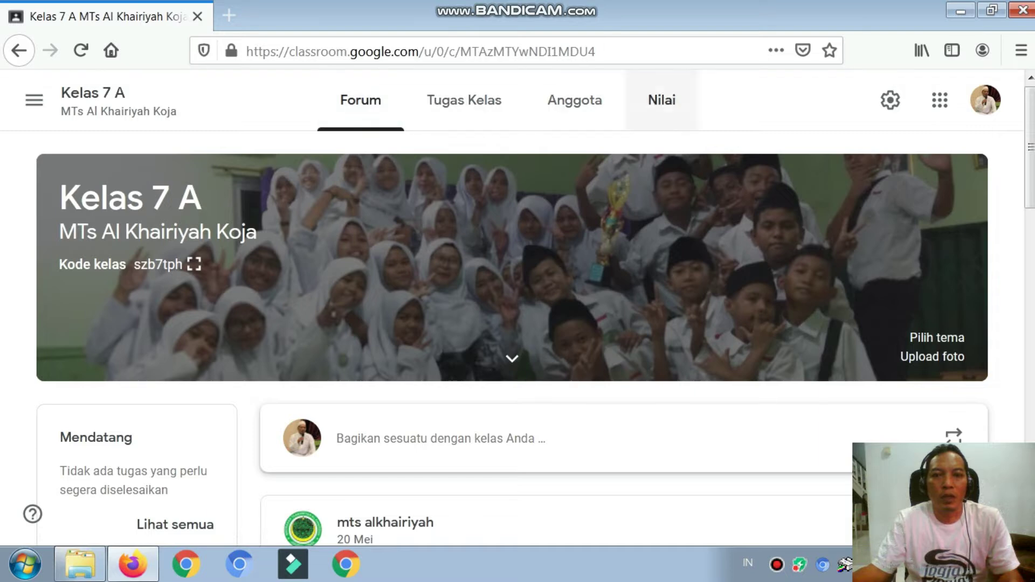
left_click(464, 100)
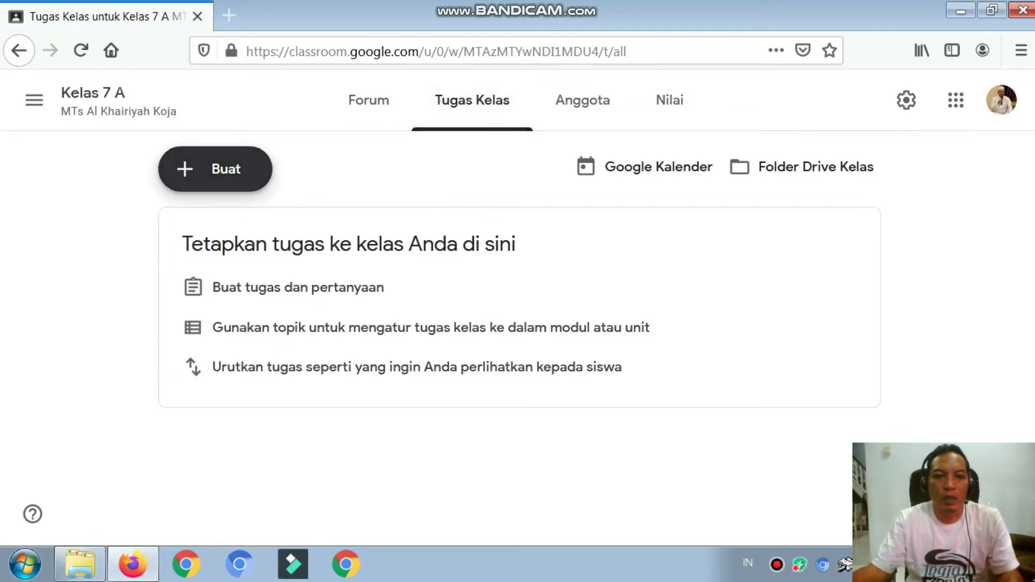
left_click(215, 169)
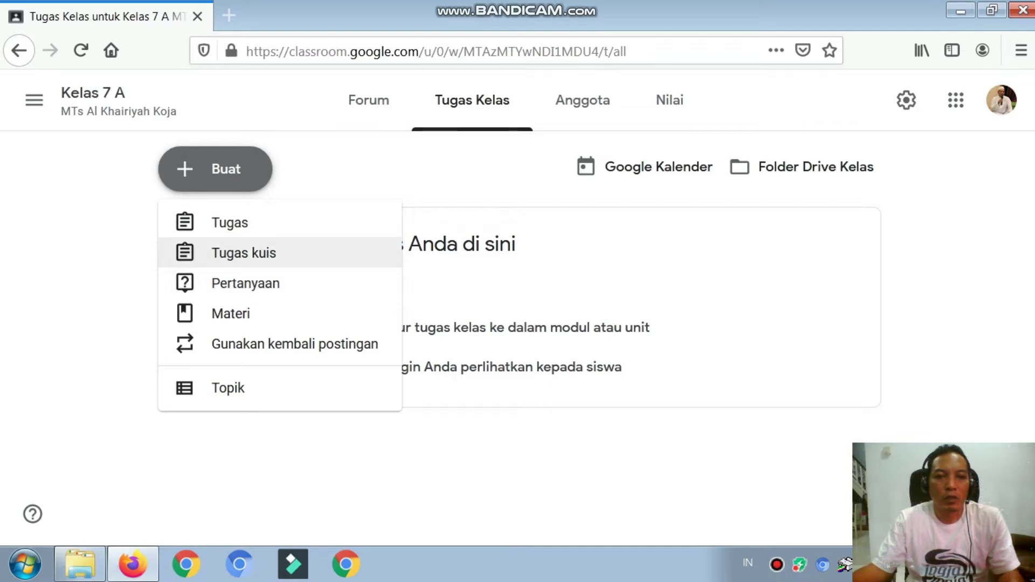
left_click(243, 253)
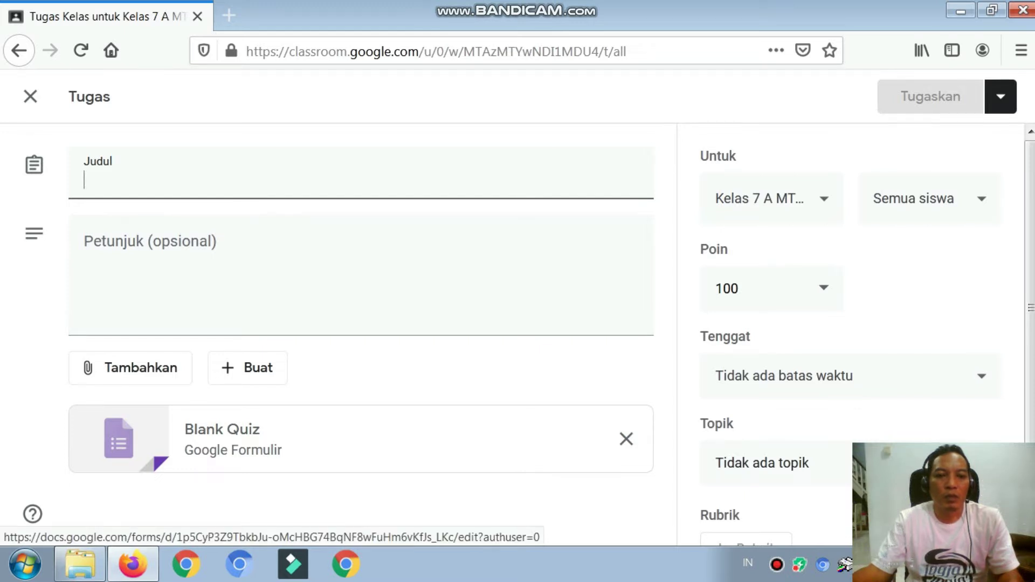
left_click(222, 431)
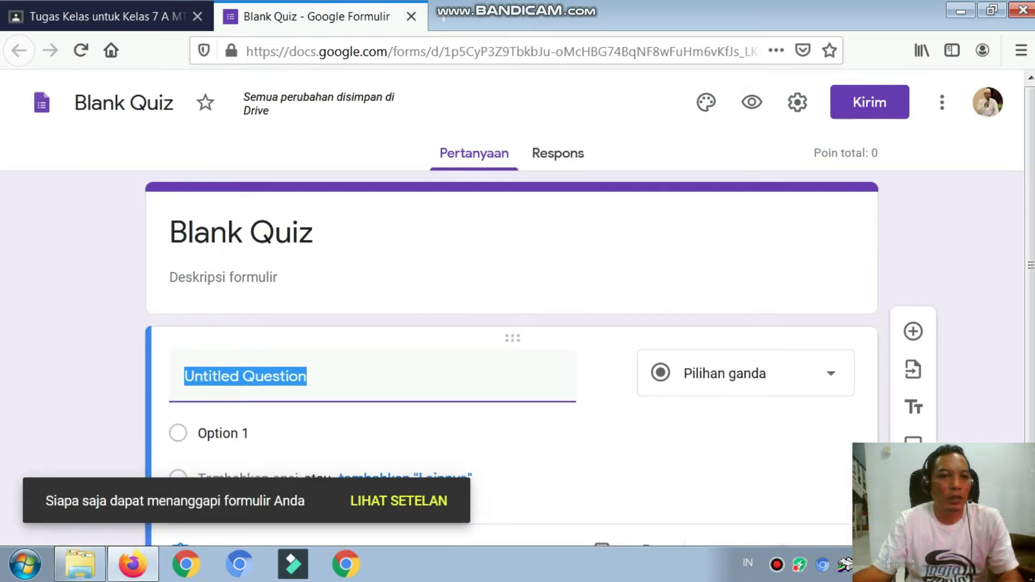
- Replace the form title with "SOAL PAT AQIDAH KELAS 7 MISAL"
left_click(241, 232)
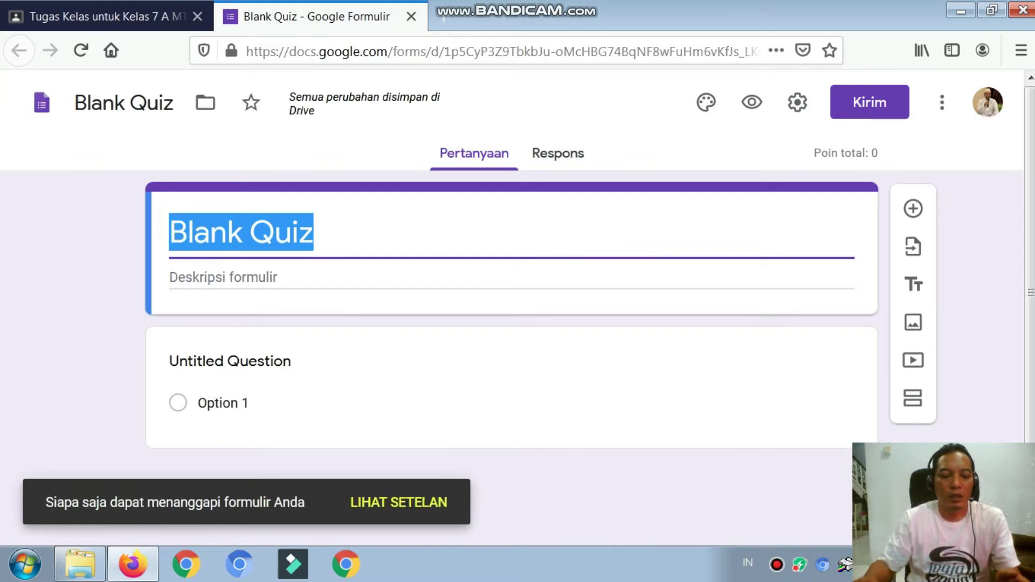
type("S")
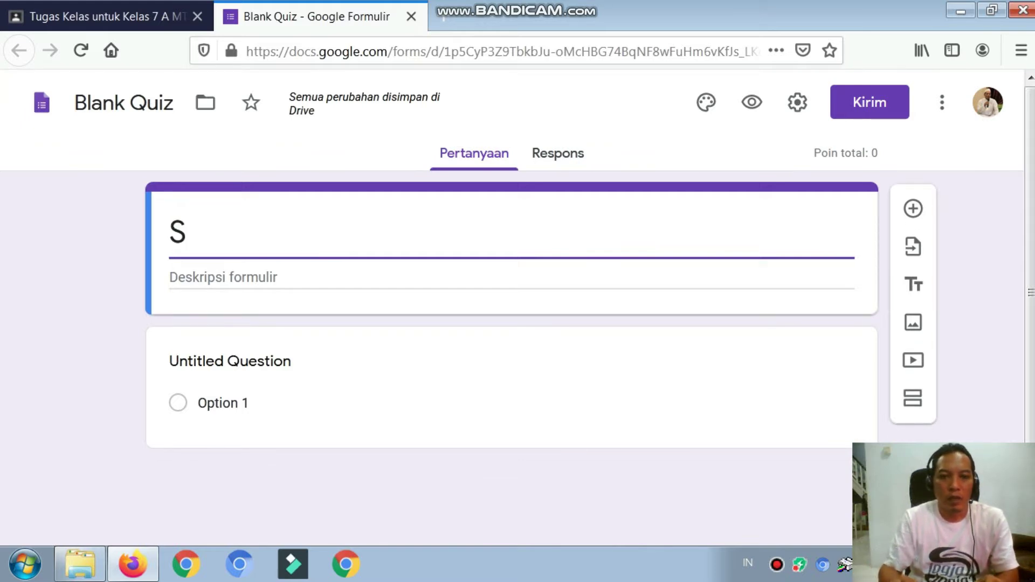
type("OAL PA")
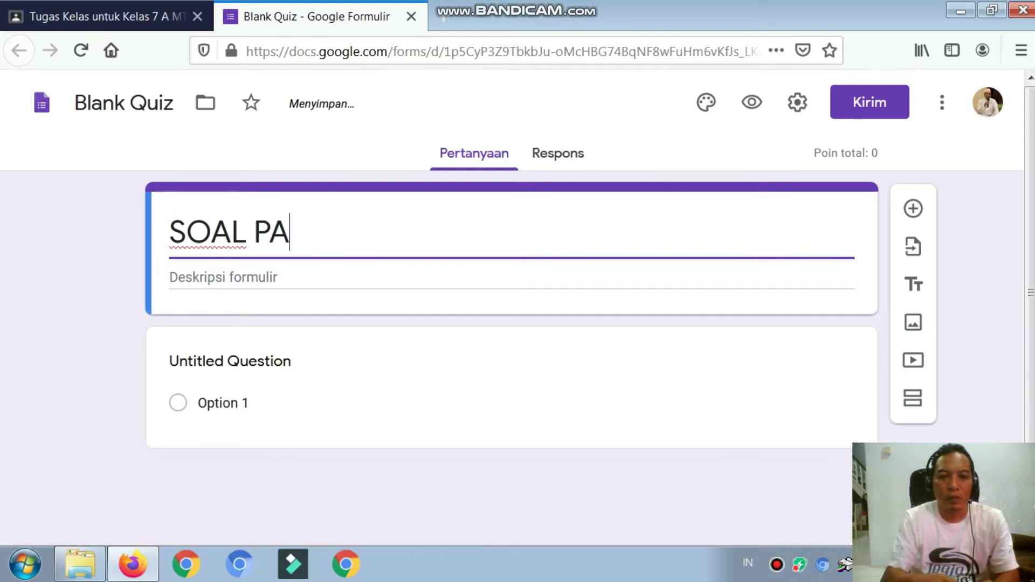
type("T ")
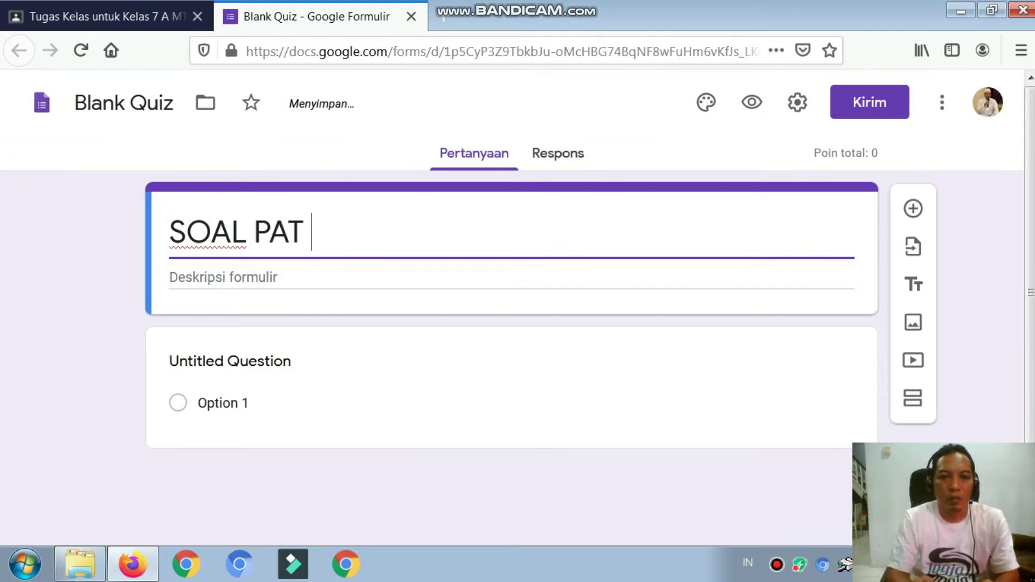
type("AQ")
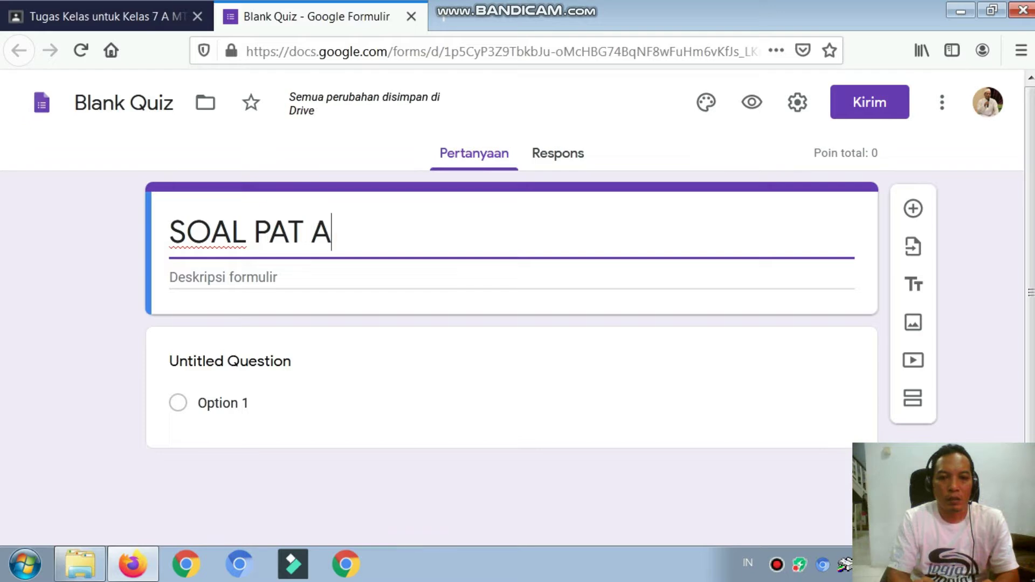
type("AH")
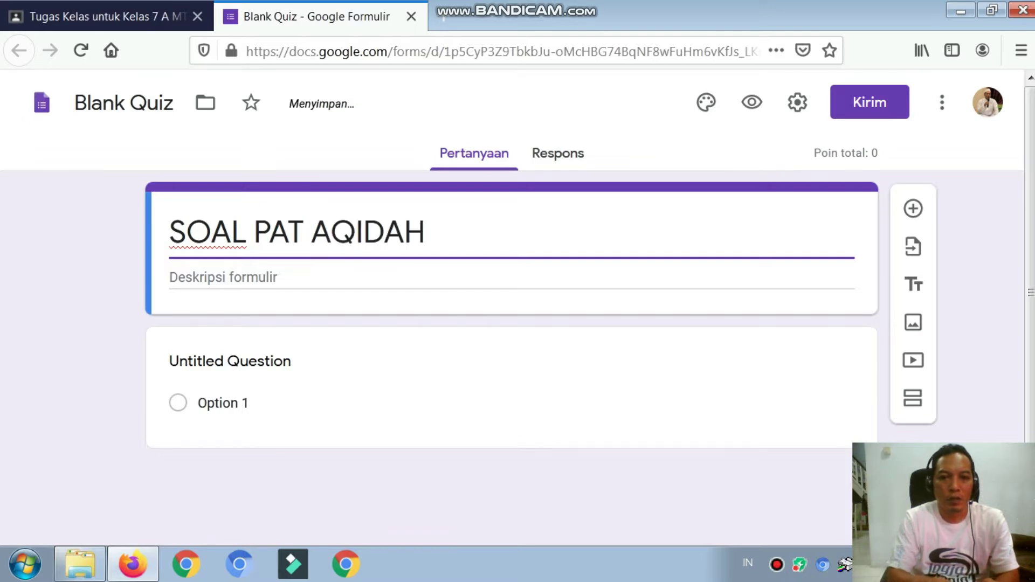
type(" KELAS 7 ")
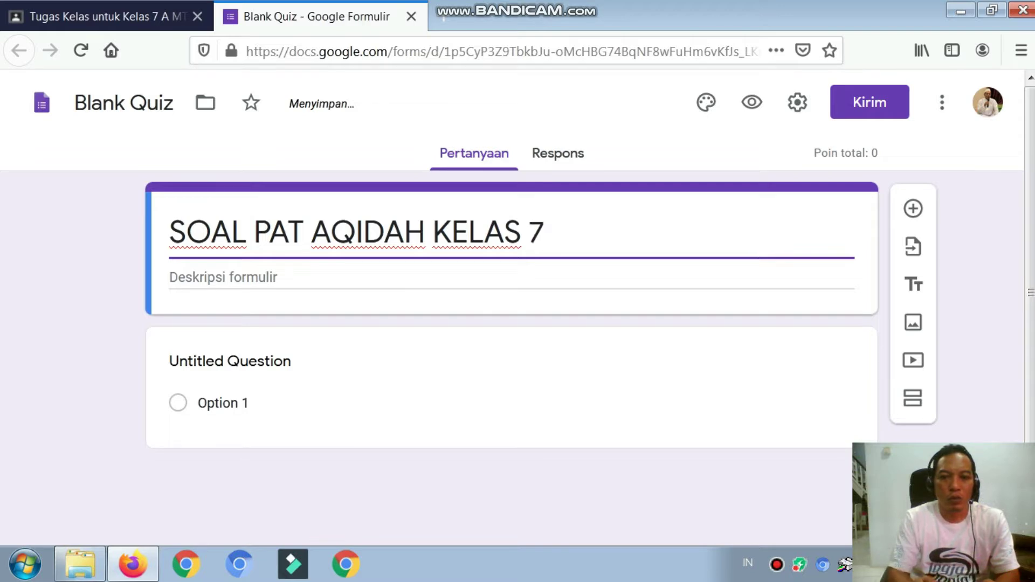
type("MISAL")
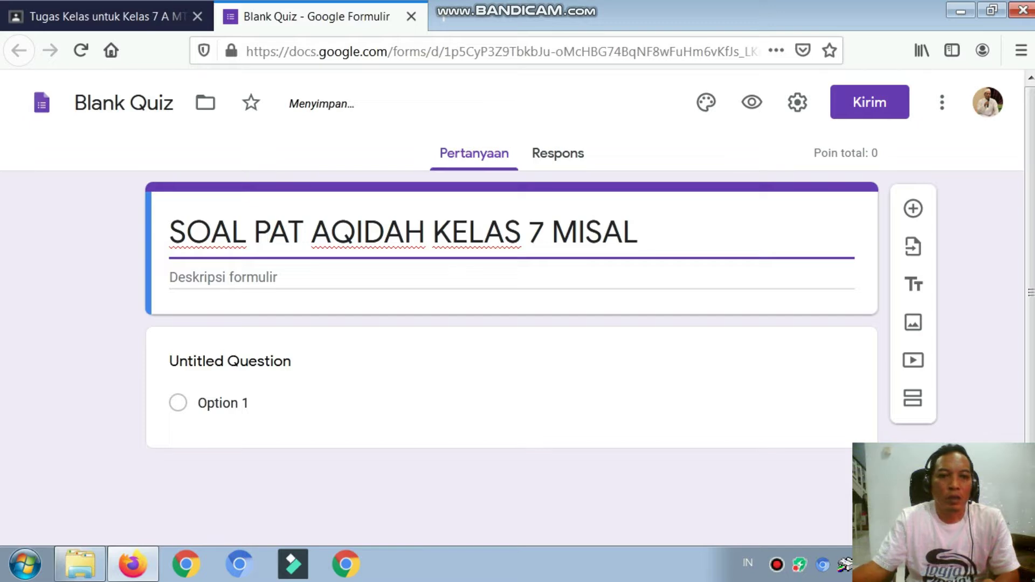
- Enter the form description "PILIHLAH JAWABAN YANG KAMU ANGGAP BENAR !" and open the untitled question for editing
left_click(197, 277)
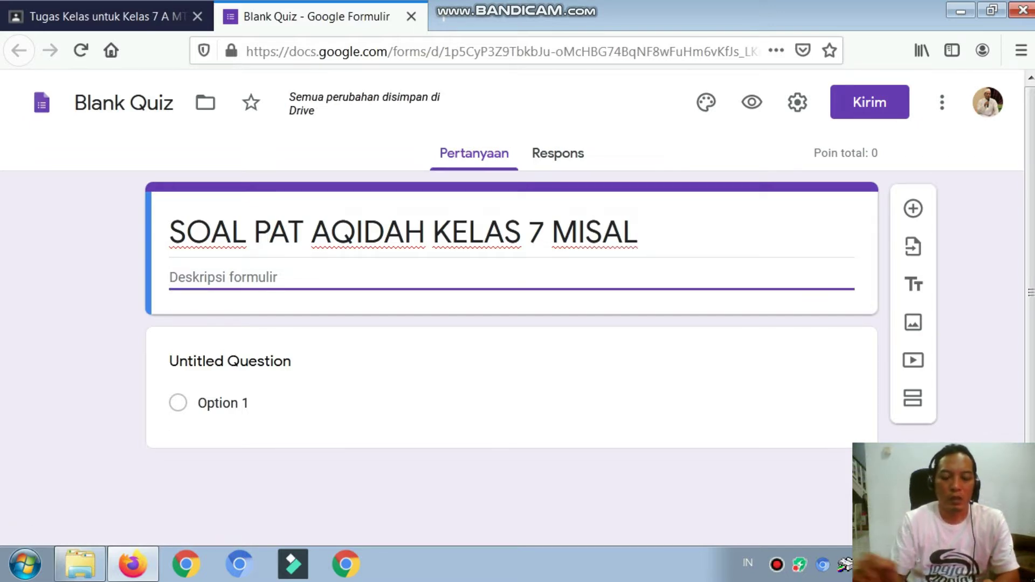
type("PILIH")
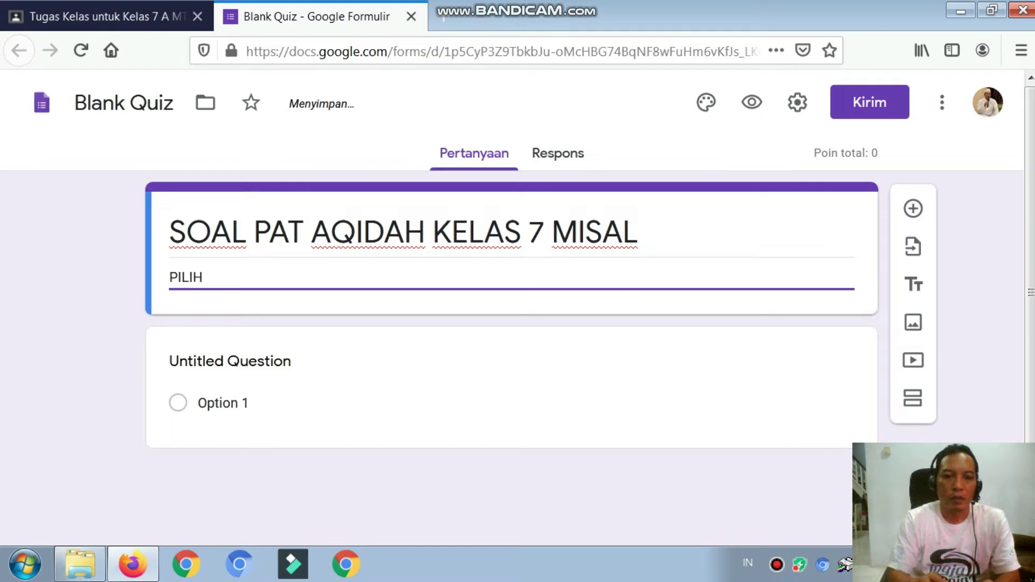
type("LAH JAW")
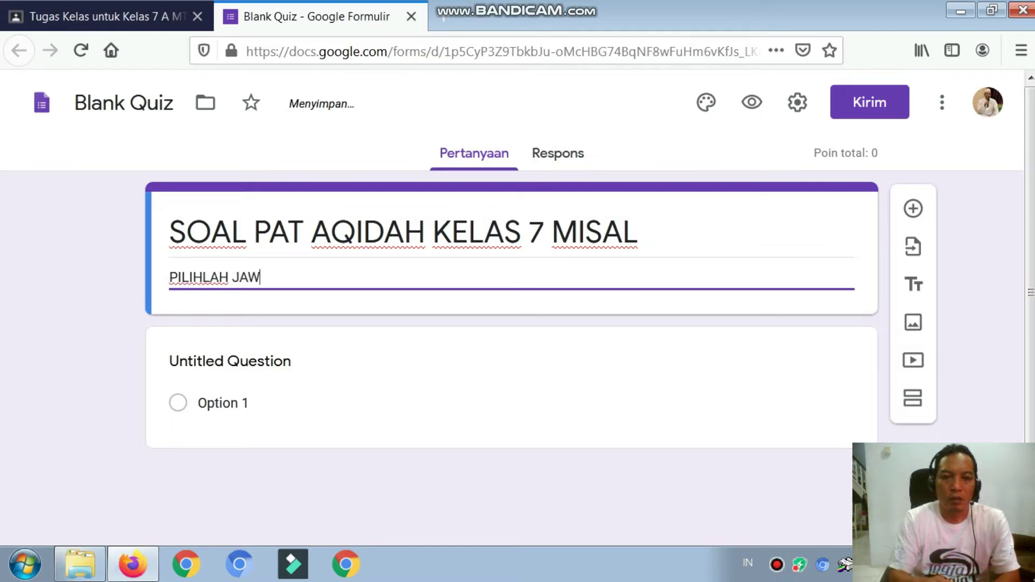
type("ABAN YANG")
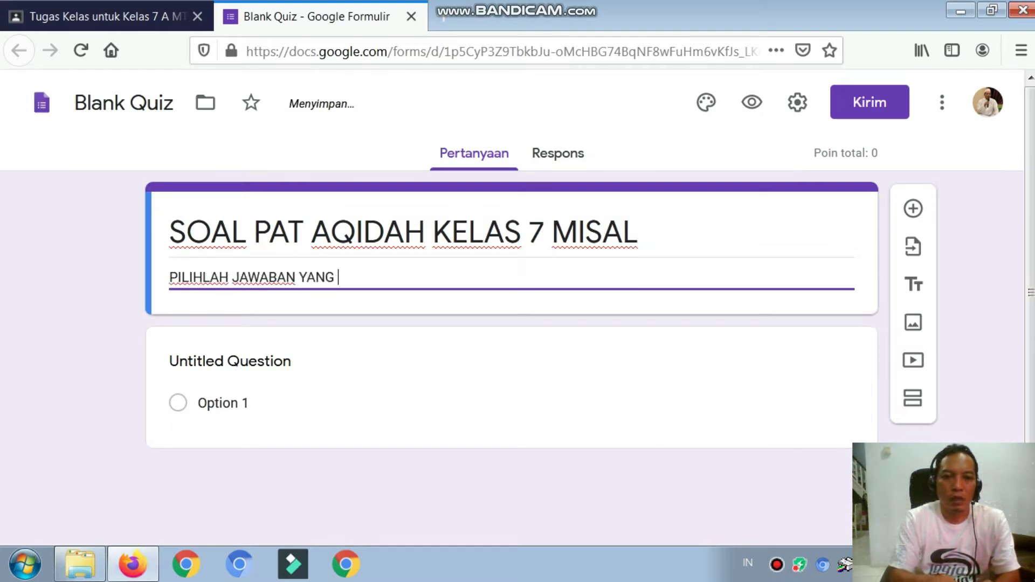
type(" KAMU ANGGA")
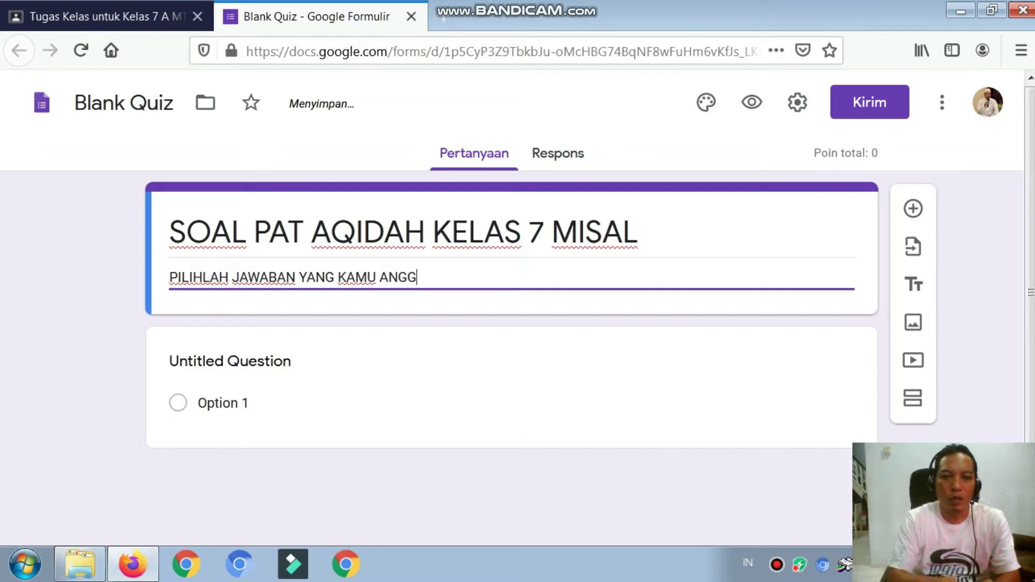
type("P BENA")
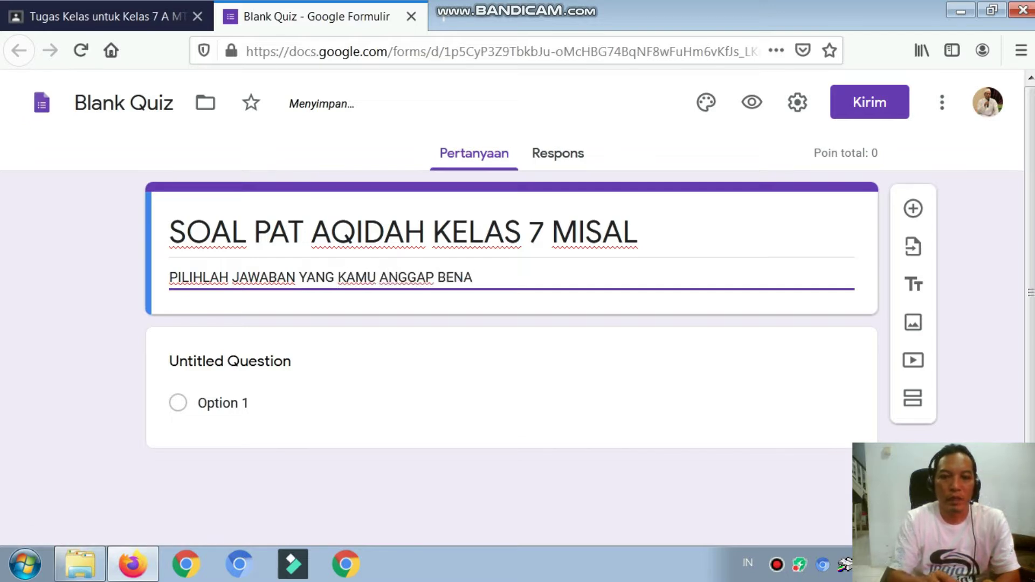
type("R !")
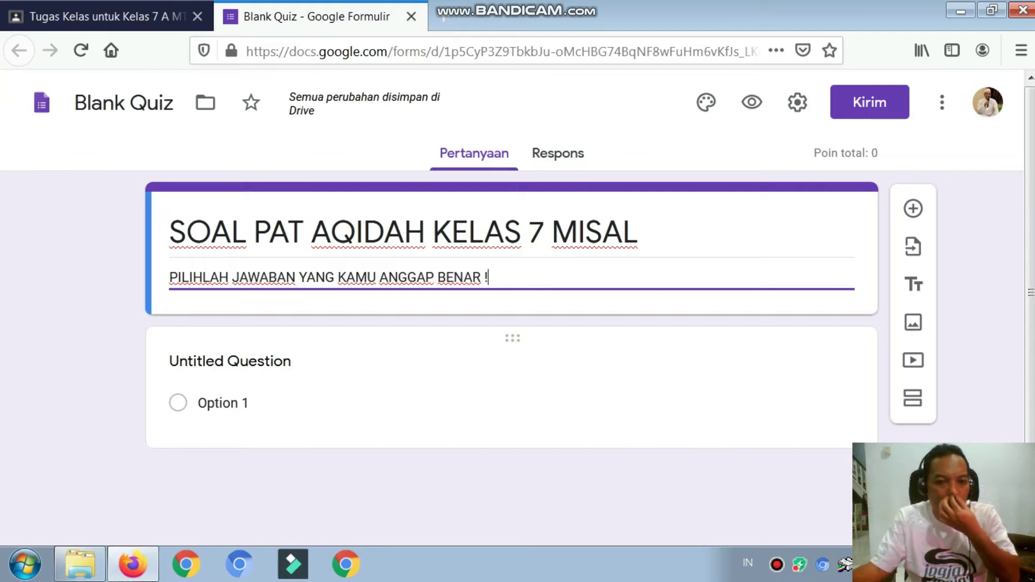
scroll(517, 258, "down", 1)
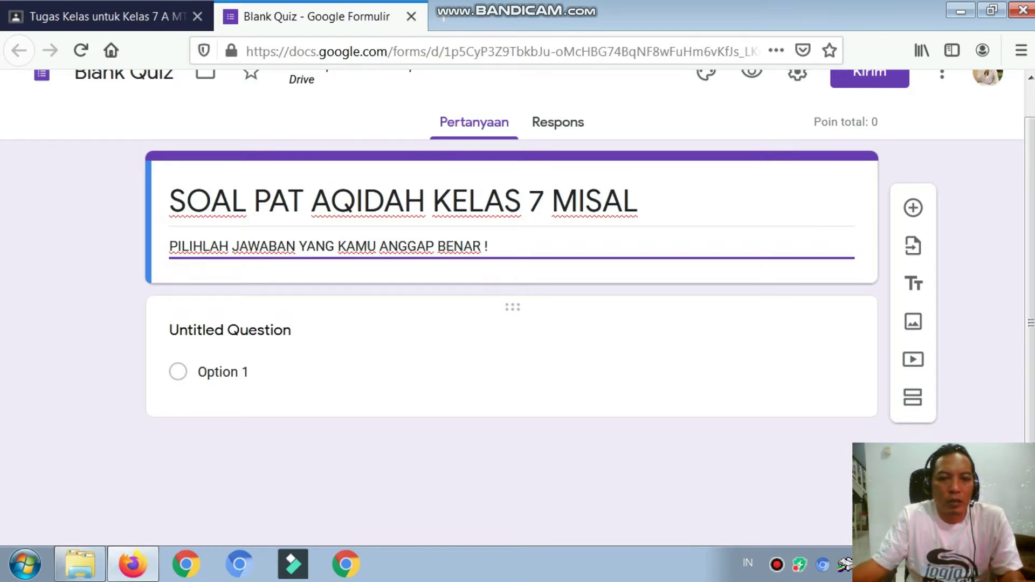
left_click(230, 331)
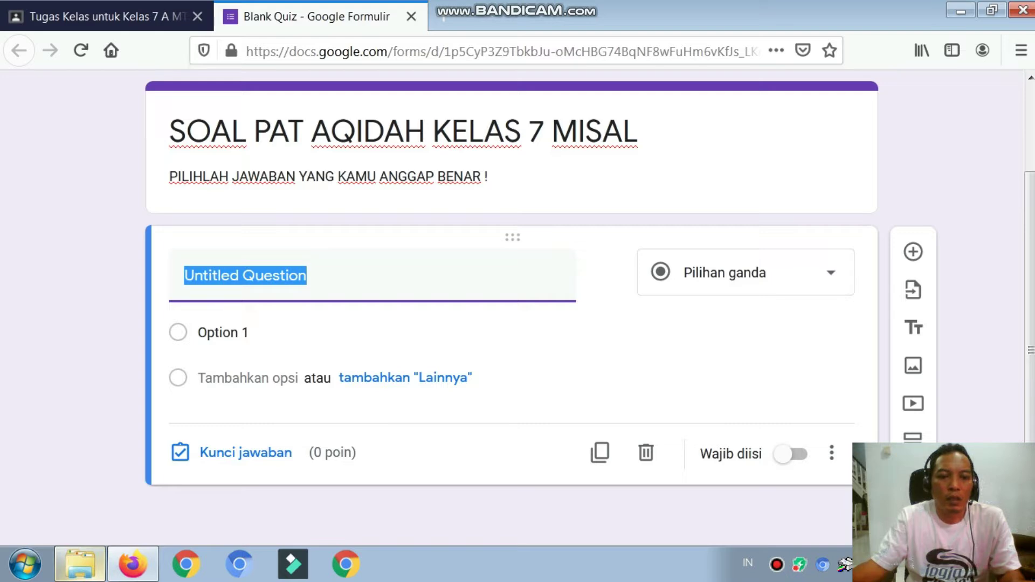
- Switch to Windows Explorer and open the Word document SOAL PAT Aqidah-7 from the Kelas 7 folder within PAT in Downloads
left_click(80, 564)
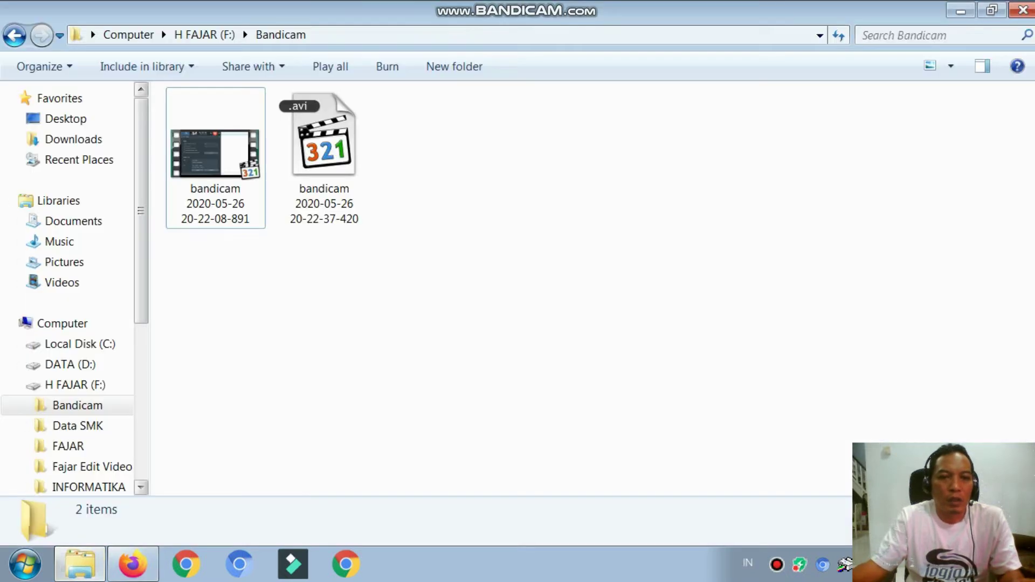
left_click(73, 139)
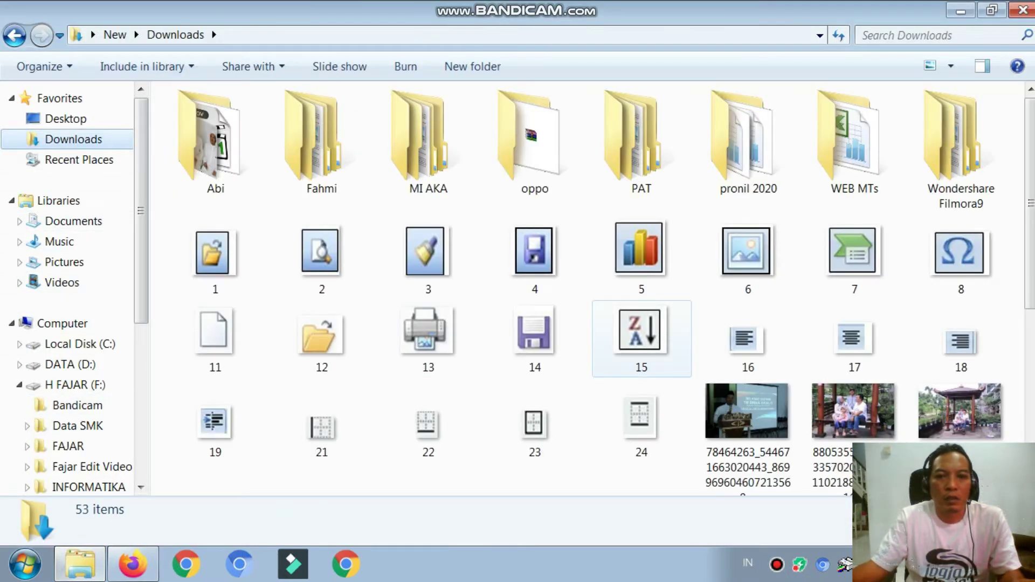
double_click(641, 140)
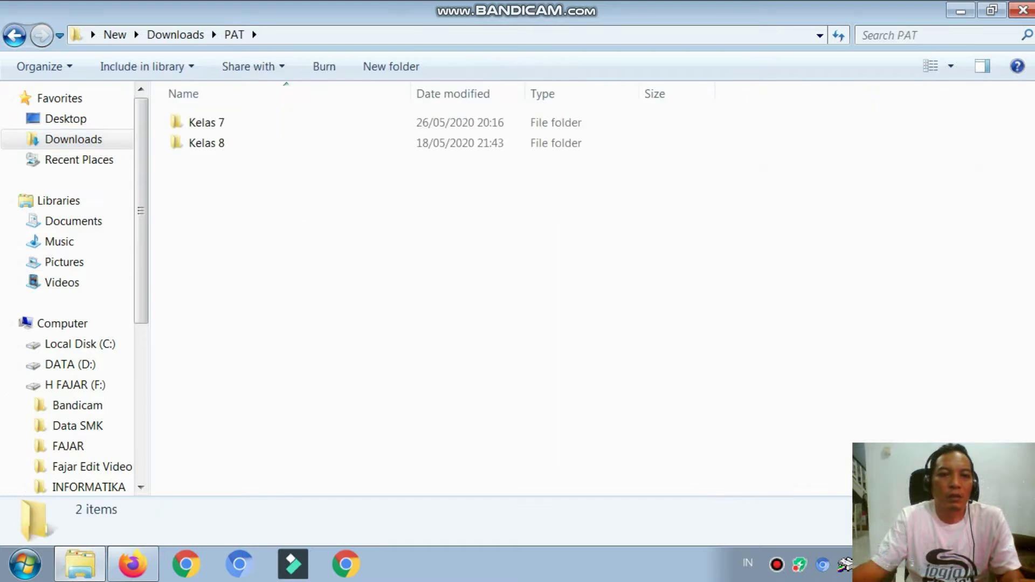
double_click(301, 122)
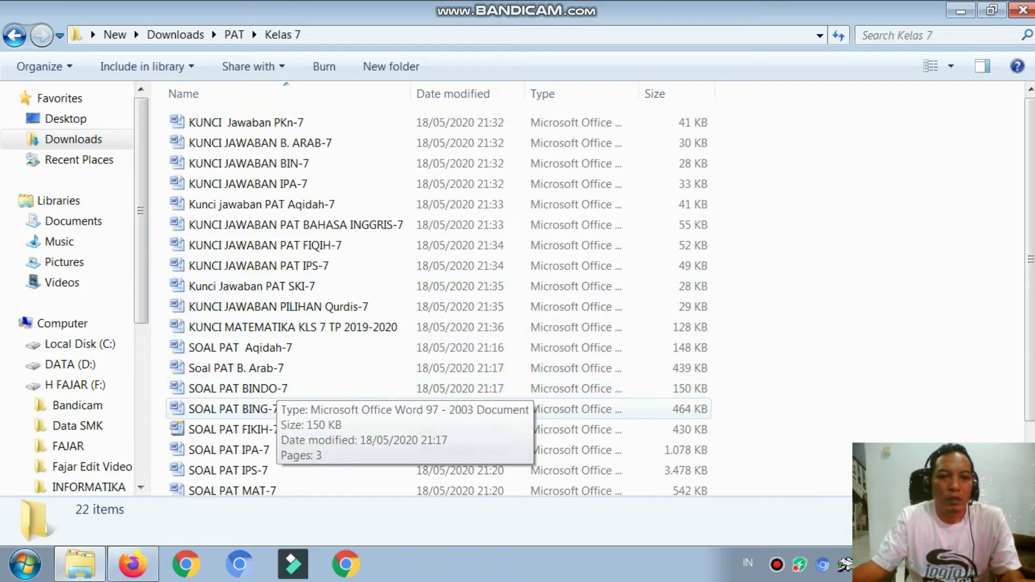
left_click(258, 347)
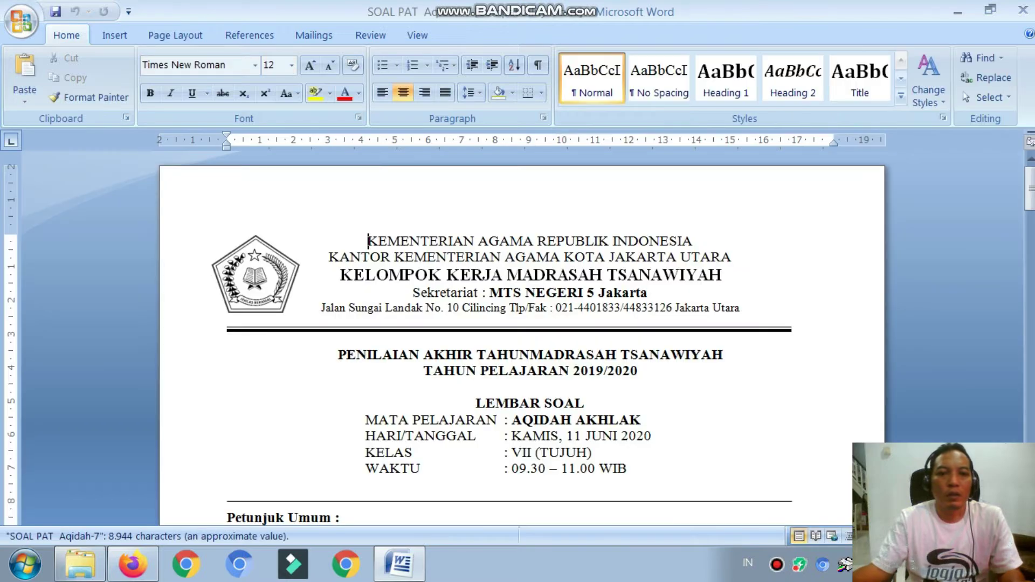
scroll(522, 345, "down", 12)
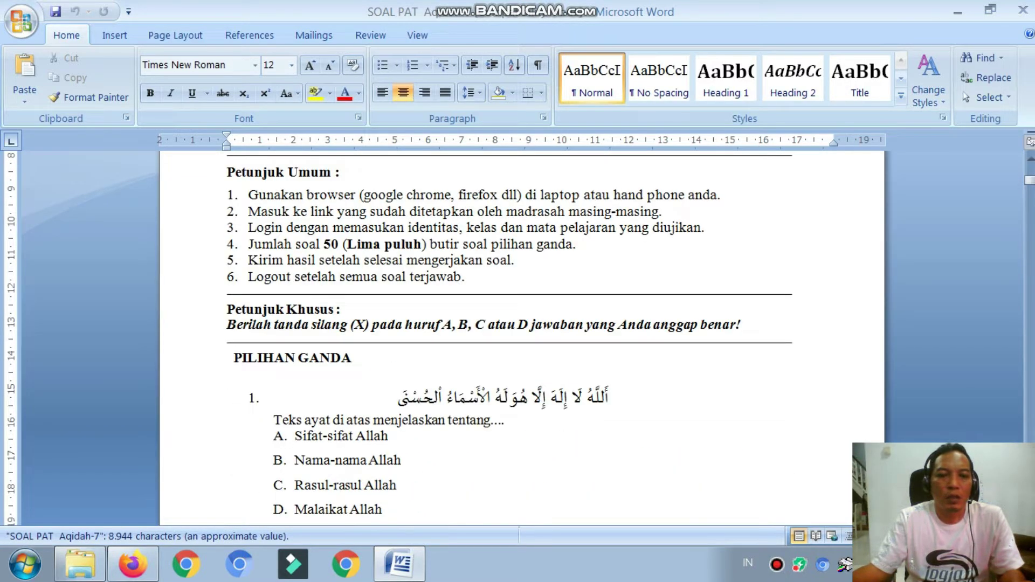
- Open the answer key Kunci jawaban PAT Aqidah-7 from the Kelas 7 folder in Windows Explorer, and return to SOAL PAT Aqidah-7 in Word
left_click(80, 564)
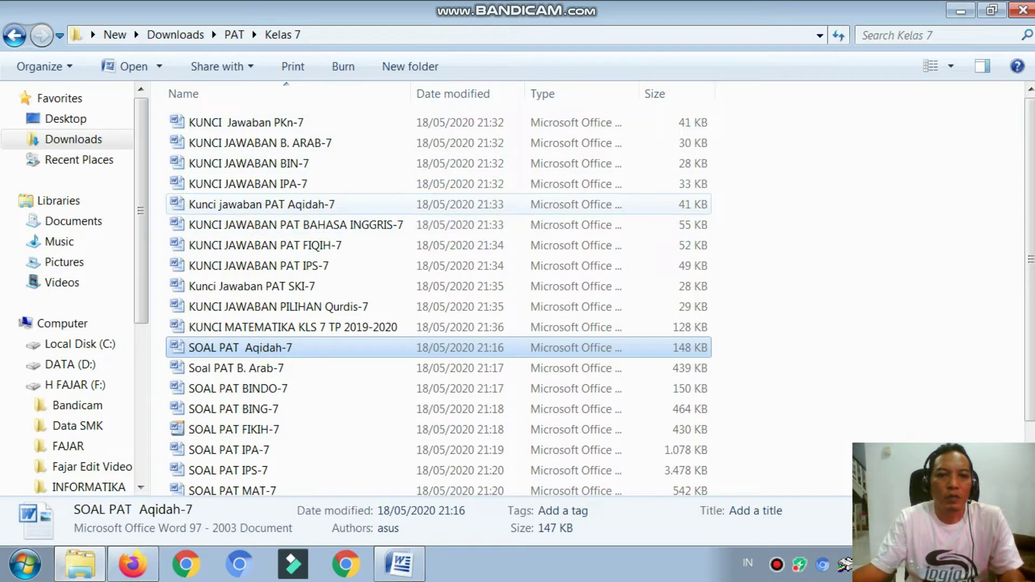
left_click(261, 204)
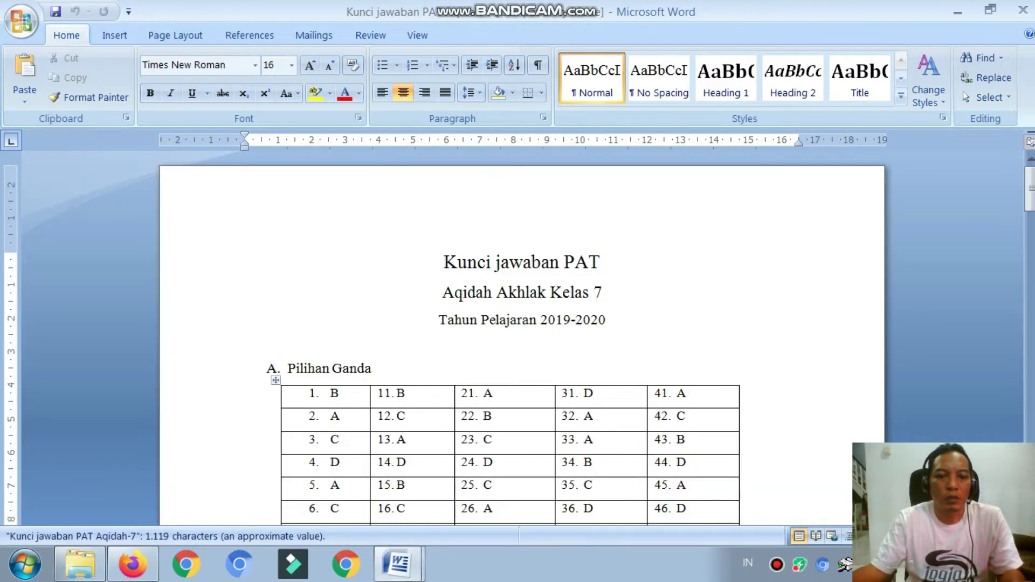
left_click(398, 563)
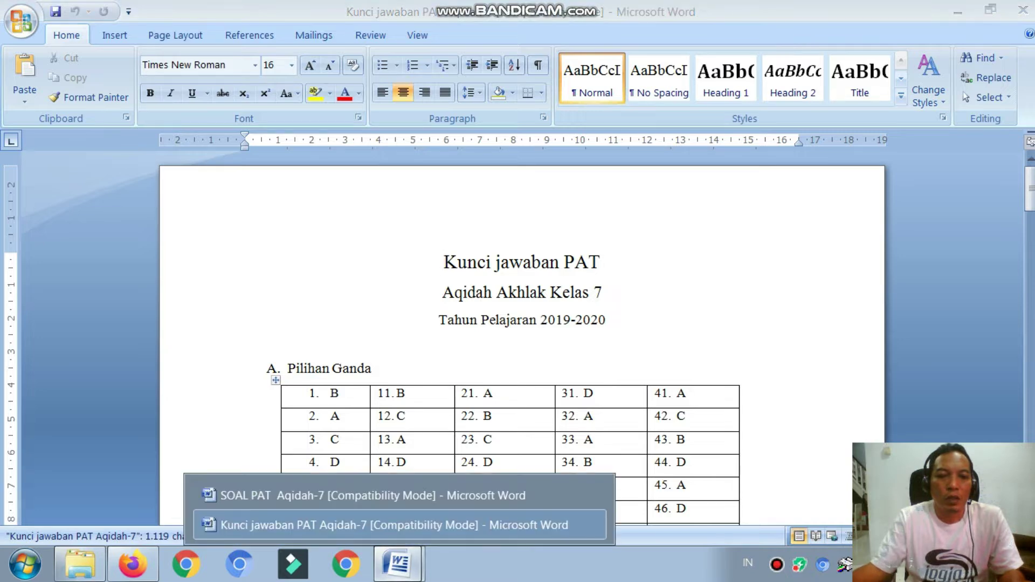
left_click(372, 495)
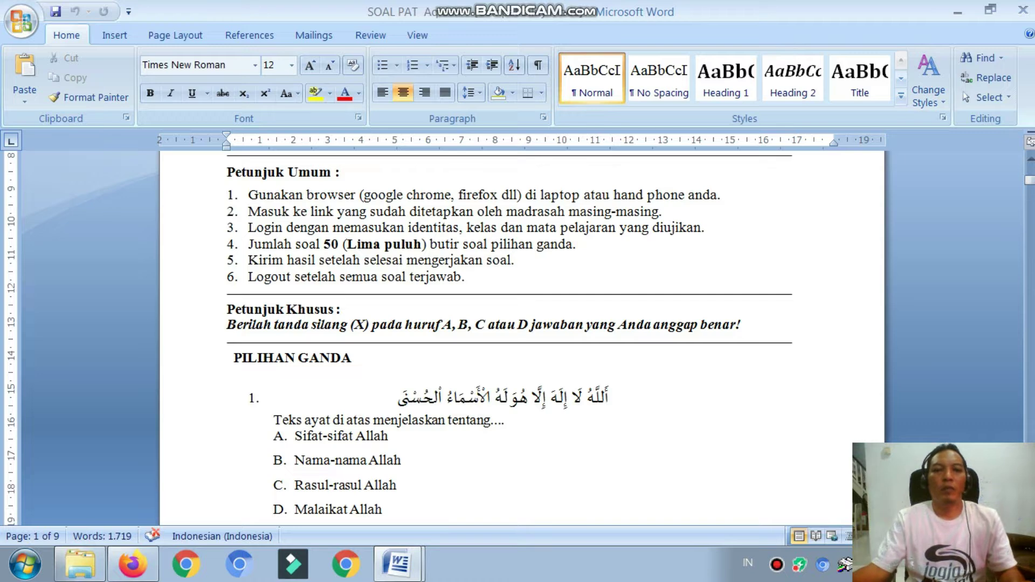
- Copy the Arabic verse of question 1 from the Word document into the untitled question of the Google Form in Firefox
scroll(509, 334, "down", 1)
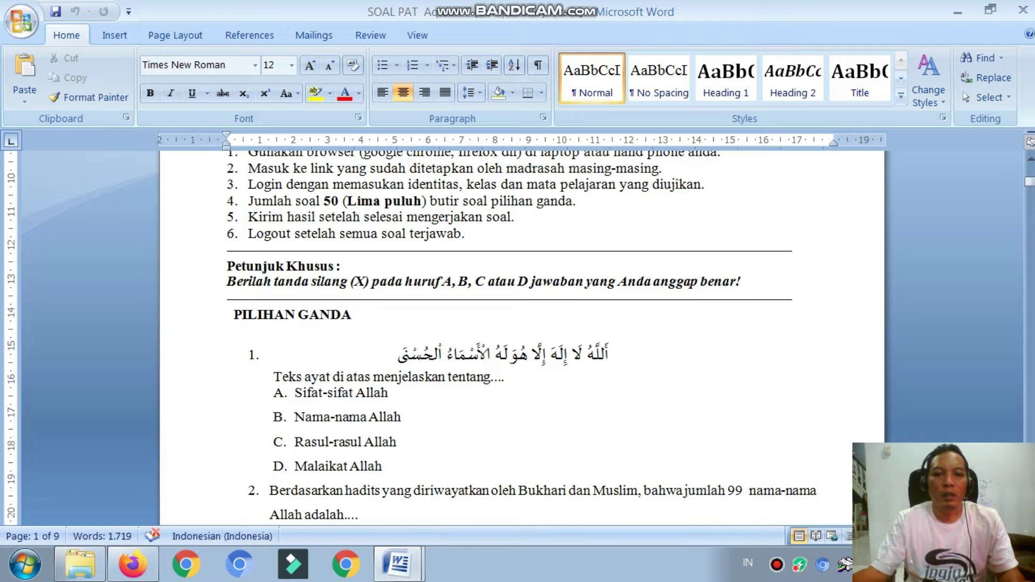
mouse_move(614, 354)
left_mouse_down()
mouse_move(546, 354)
mouse_move(608, 354)
left_mouse_up()
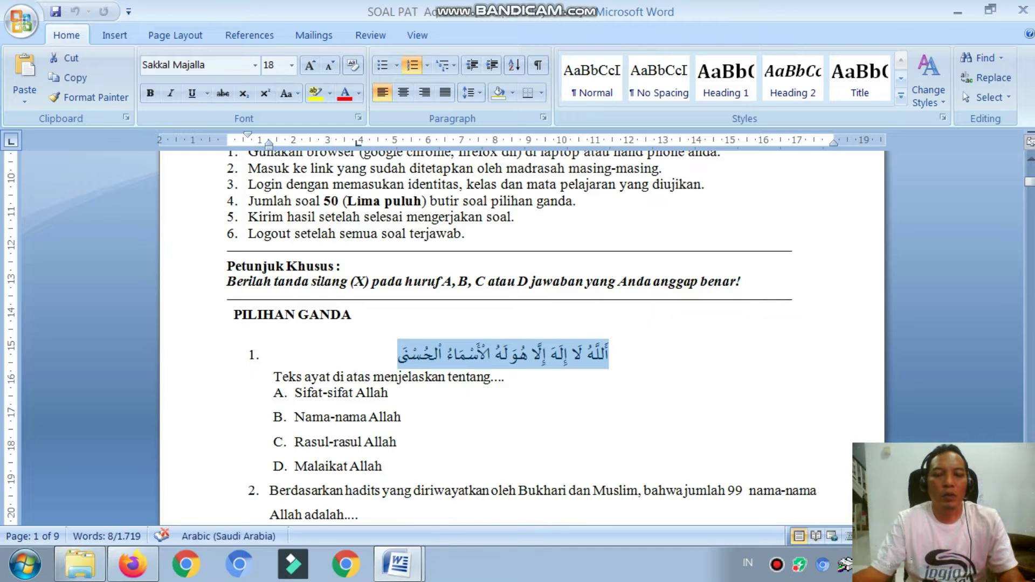
key("ctrl+c")
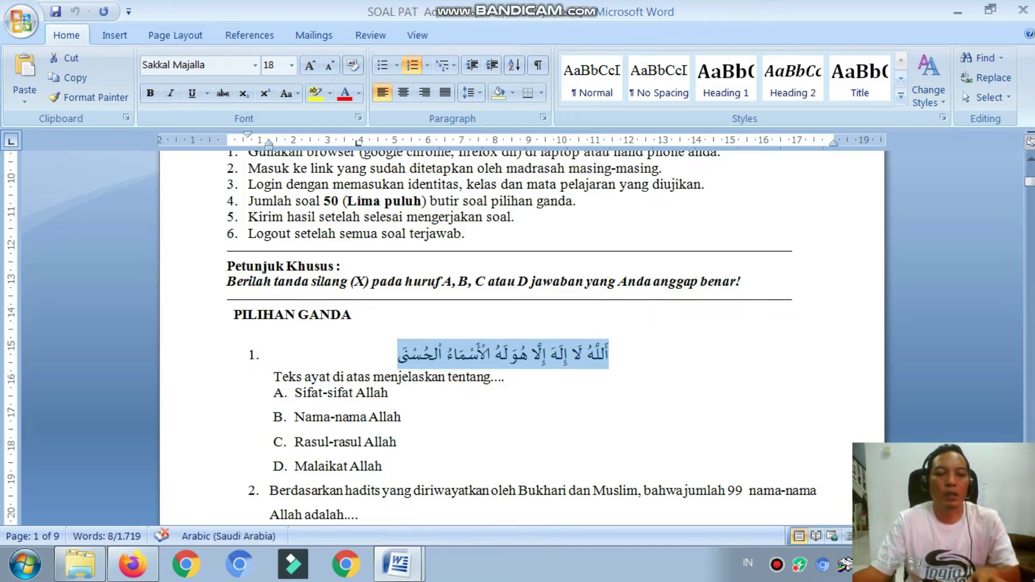
left_click(132, 564)
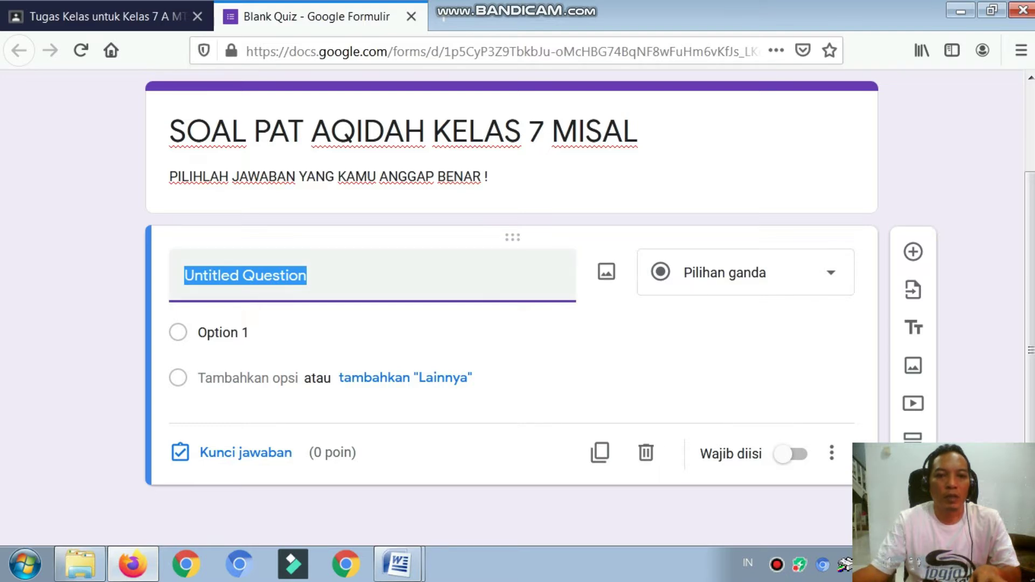
key("ctrl+v")
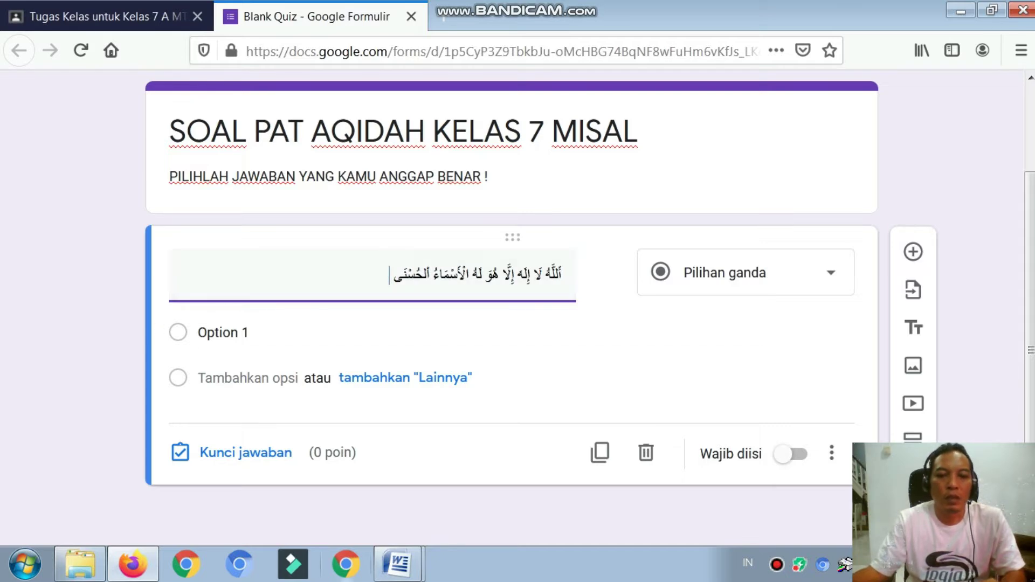
- Copy "Teks ayat di atas menjelaskan tentang...." from question 1 in Word and append it after the Arabic verse in the form question
left_click(398, 563)
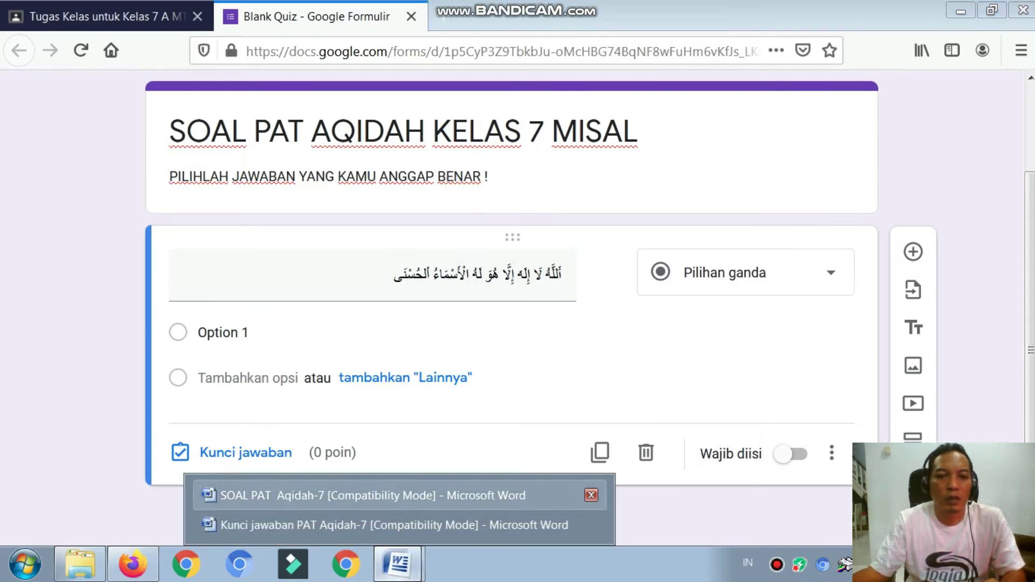
left_click(399, 495)
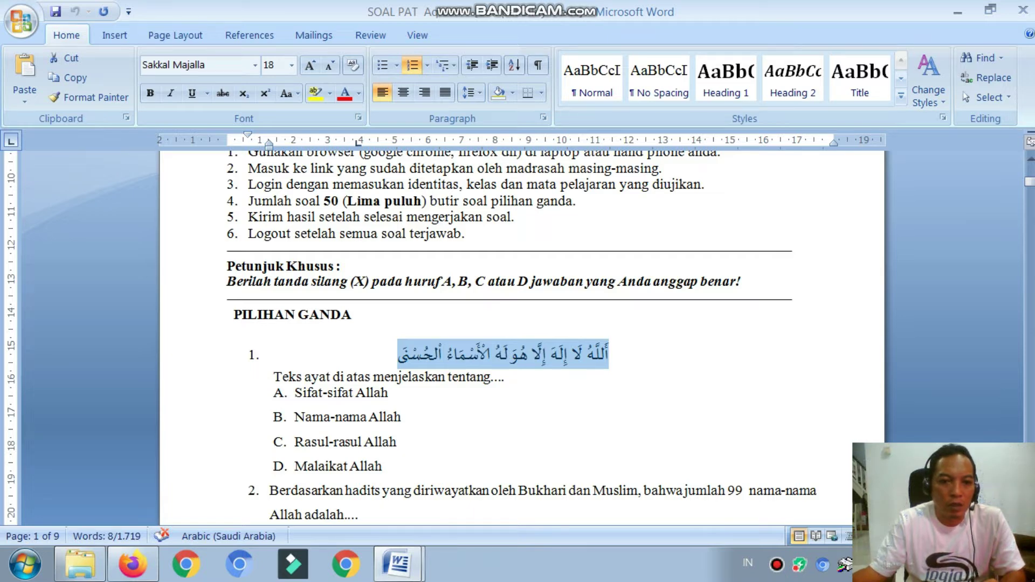
left_click_drag(272, 377, 511, 377)
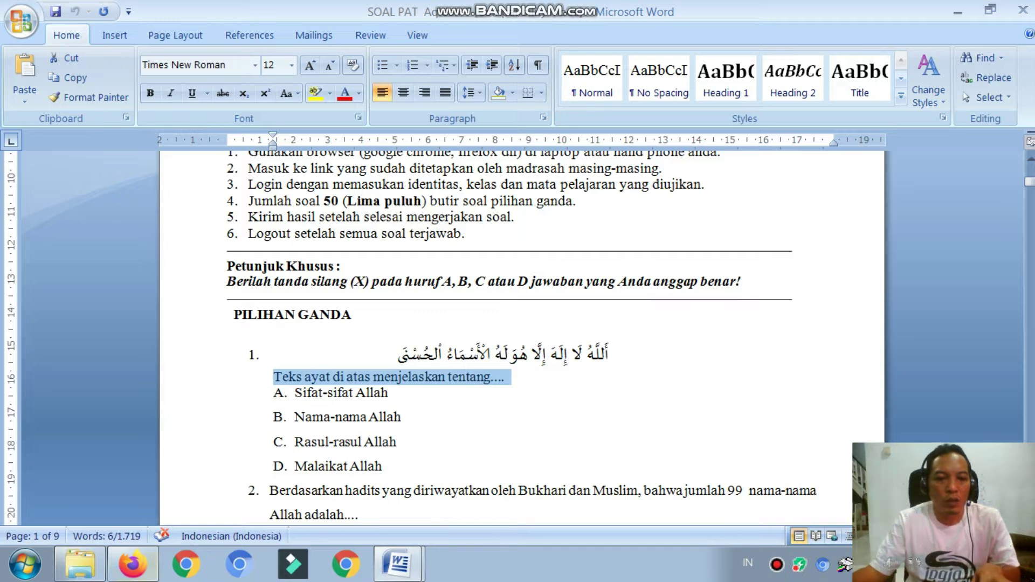
left_click(133, 564)
key("ctrl+v")
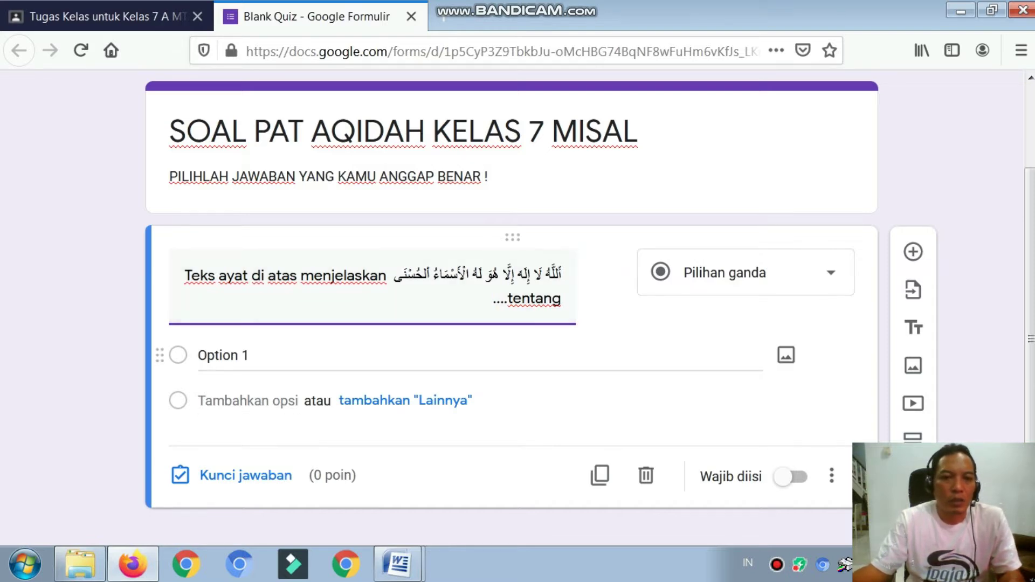
- Replace Option 1 of the form question with "Sifat-sifat Allah" copied from answer A in Word, removing the "A." prefix
left_click(223, 356)
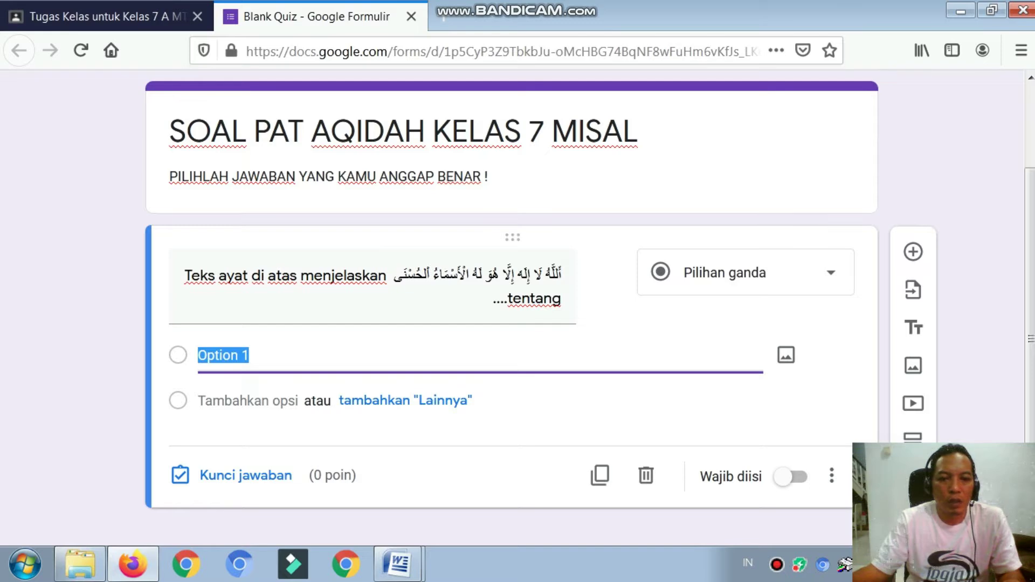
left_click(398, 563)
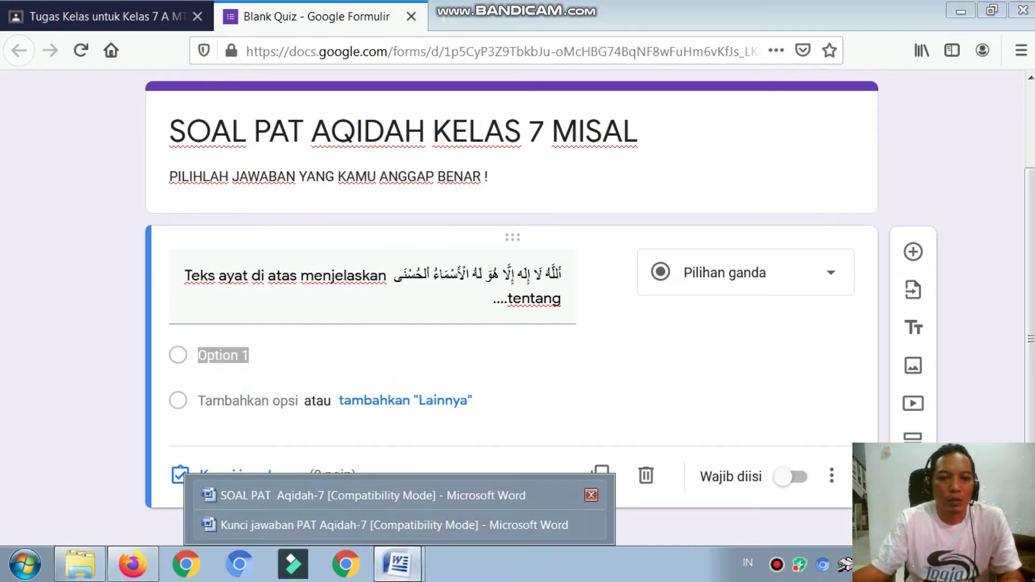
left_click(372, 495)
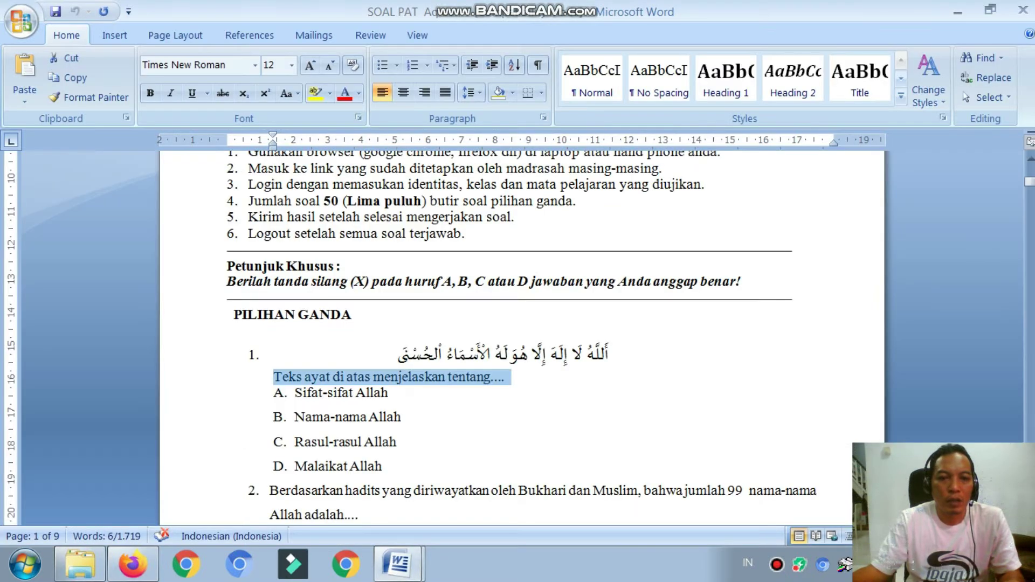
left_click_drag(296, 393, 395, 393)
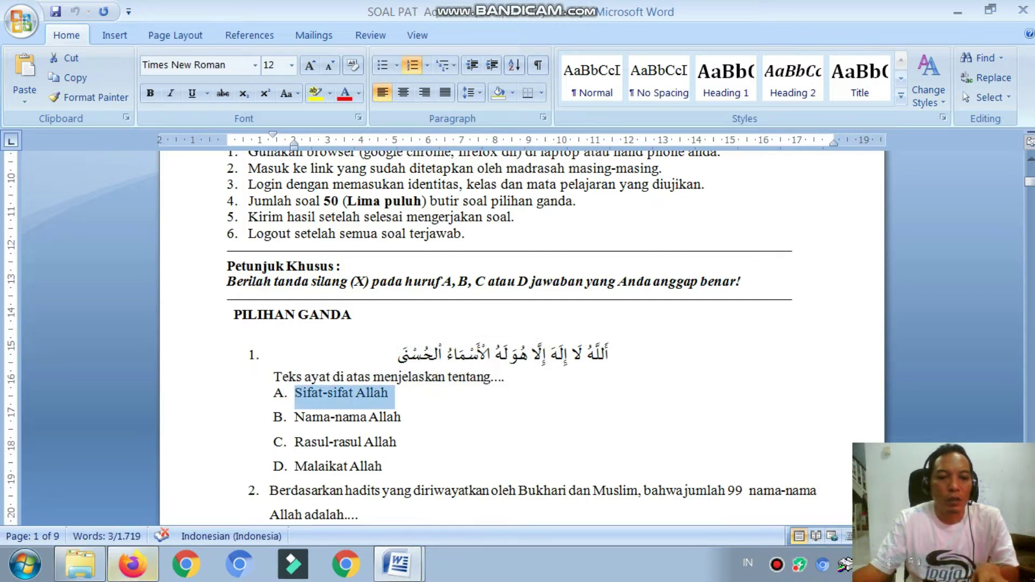
left_click(133, 564)
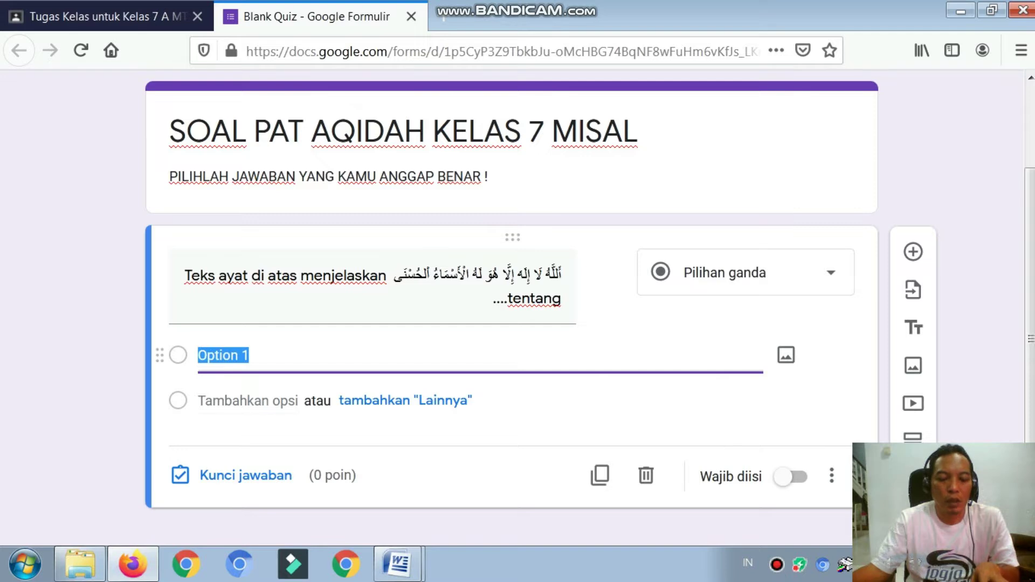
type("A.\tSifat-sifat Allah")
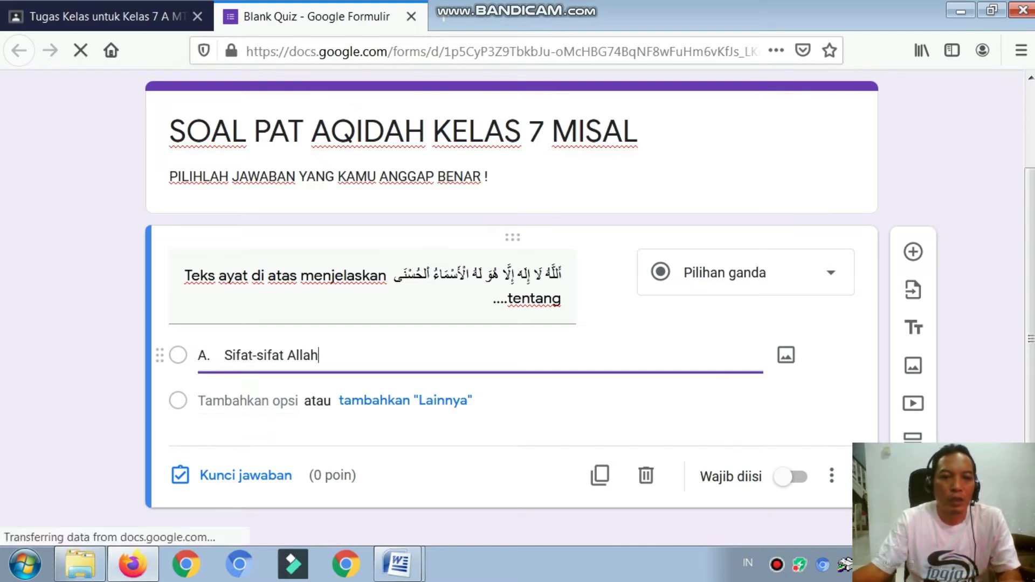
key("Left")
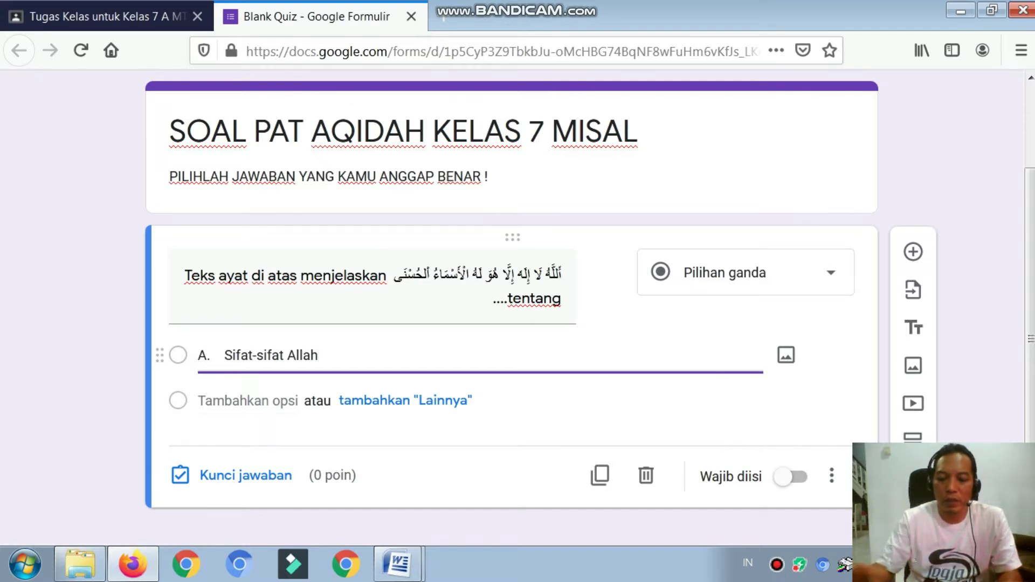
key("BackSpace")
key("BackSpace")
key("BackSpace")
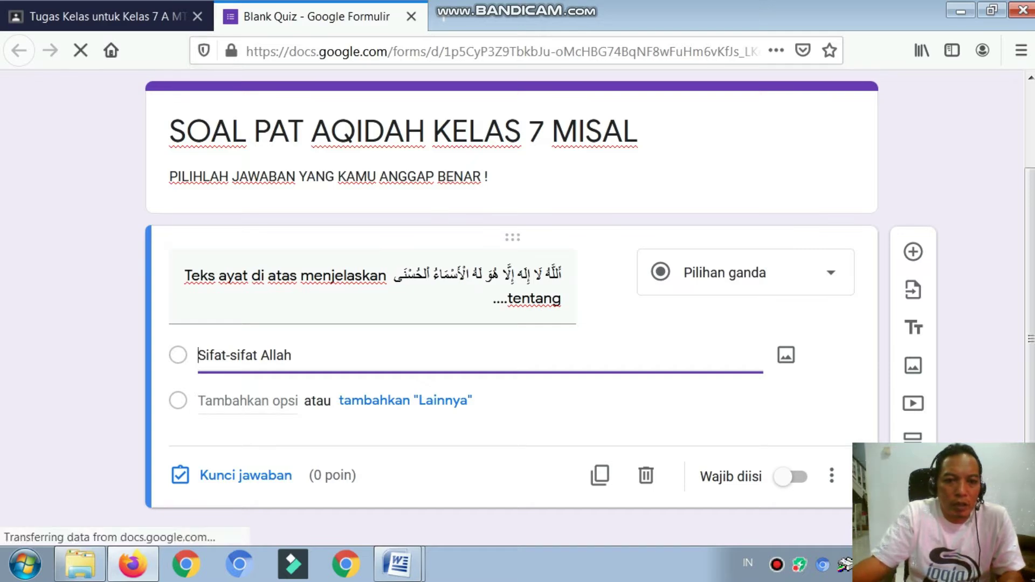
- Add a second answer option "Nama-nama Allah" copied from answer B in the Word document, without its "B." prefix
left_click(248, 401)
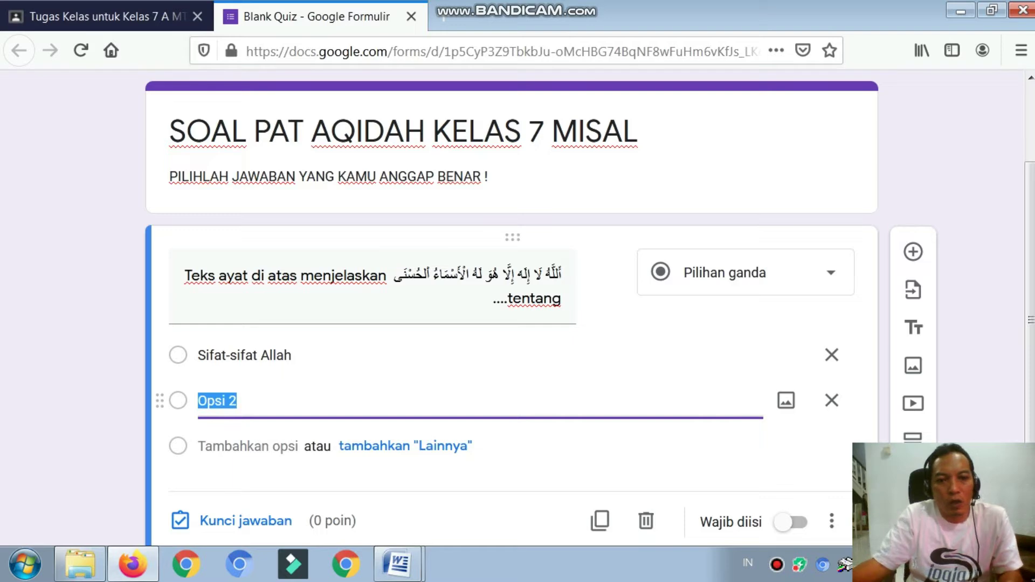
left_click(397, 563)
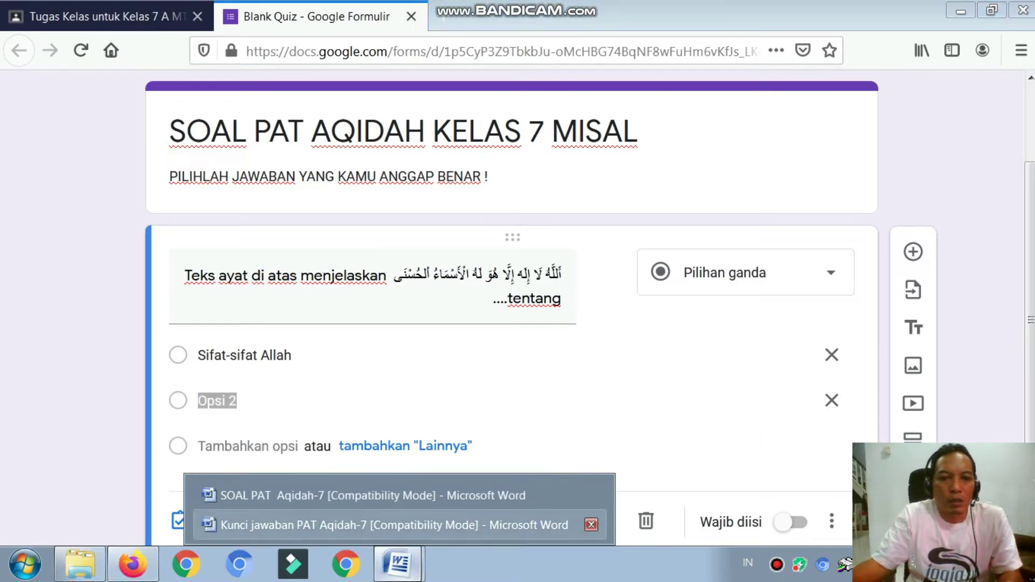
left_click(372, 496)
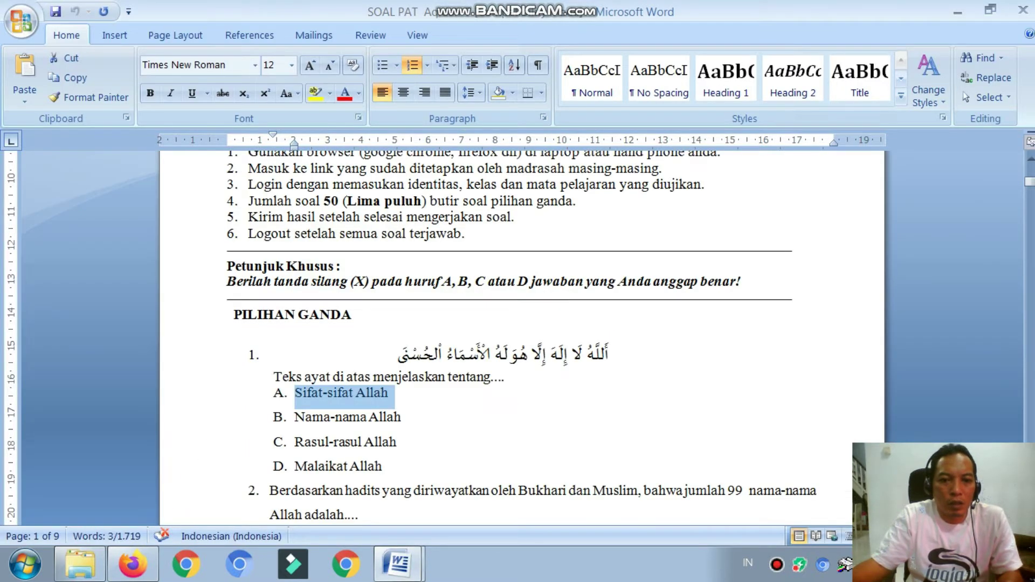
left_click_drag(295, 418, 408, 421)
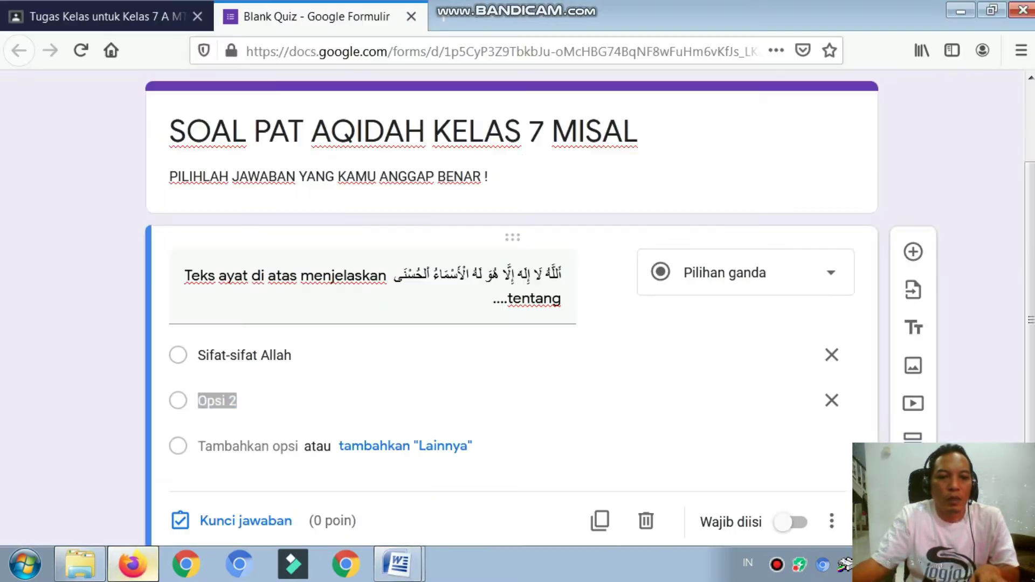
left_click(133, 564)
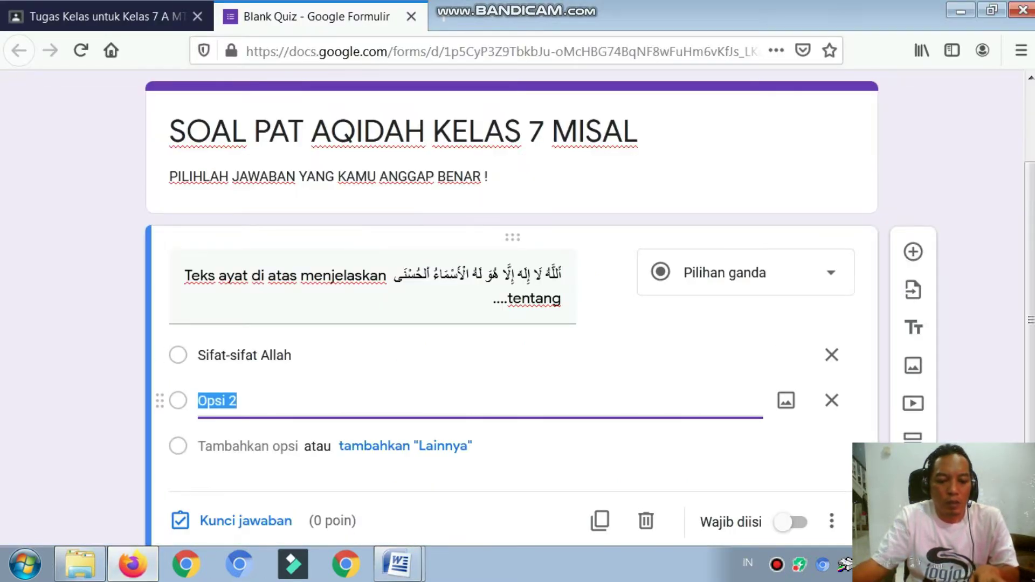
type("B.\tNama-nama Allah")
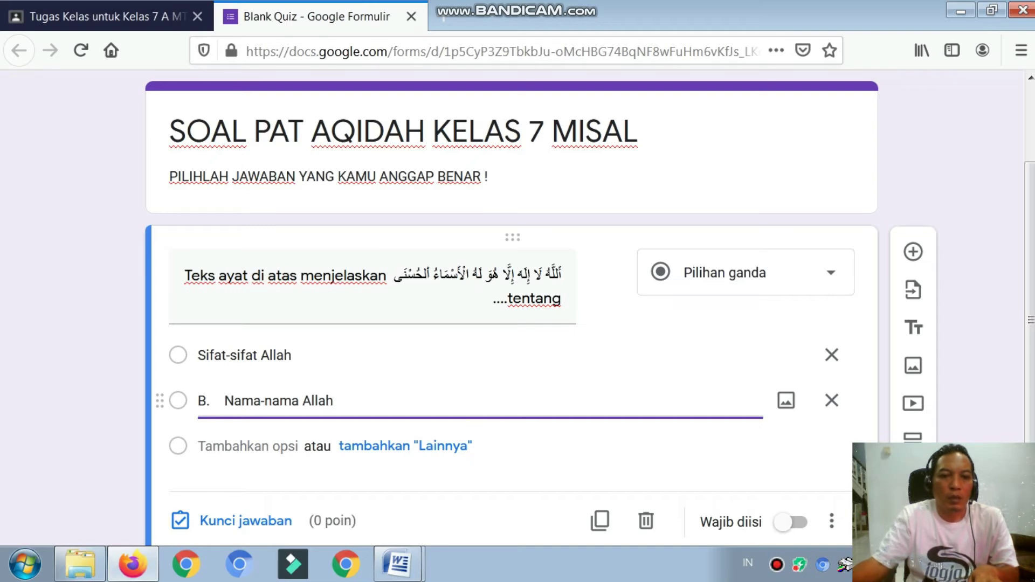
key("Home")
key("Delete")
key("Delete")
key("Delete")
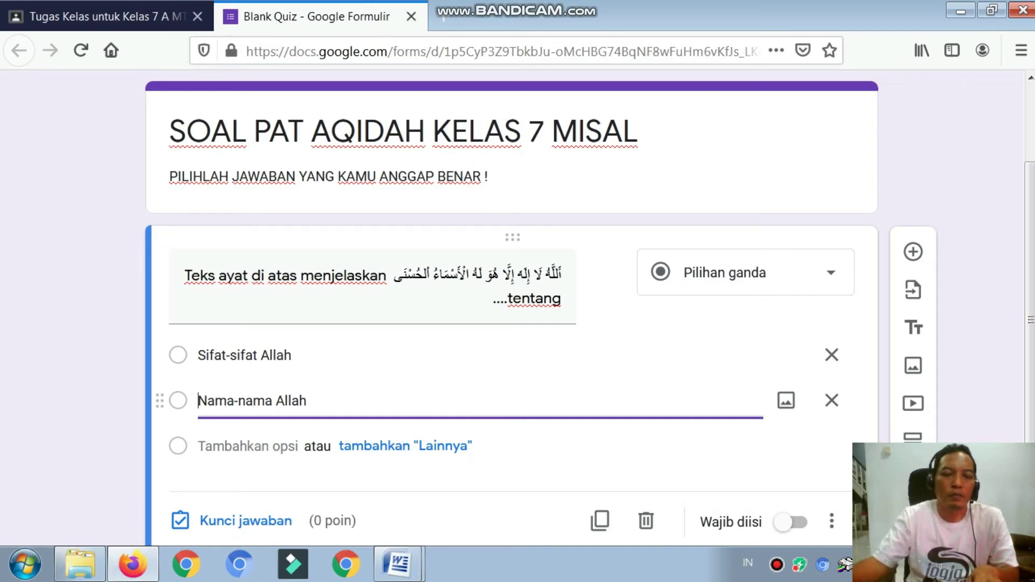
- Add a third answer option "Rasul-rasul Allah" copied from answer C in the Word document, without its "C." prefix
left_click(248, 446)
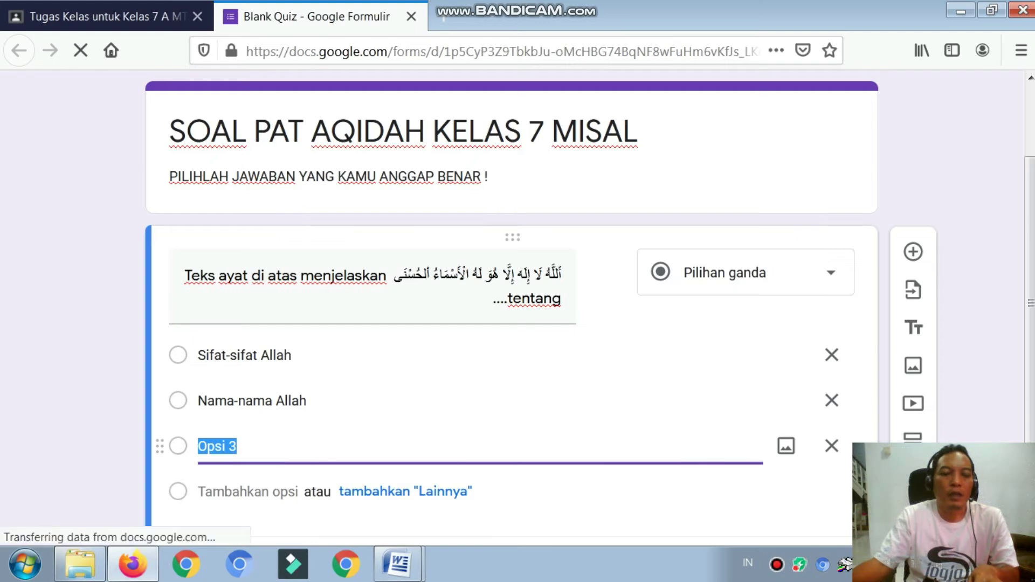
left_click(397, 564)
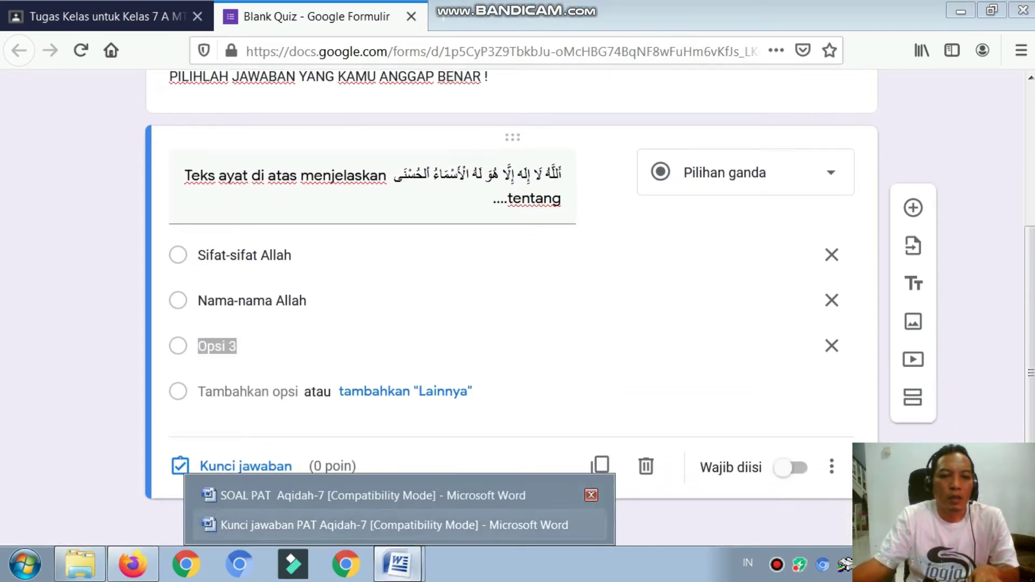
left_click(324, 492)
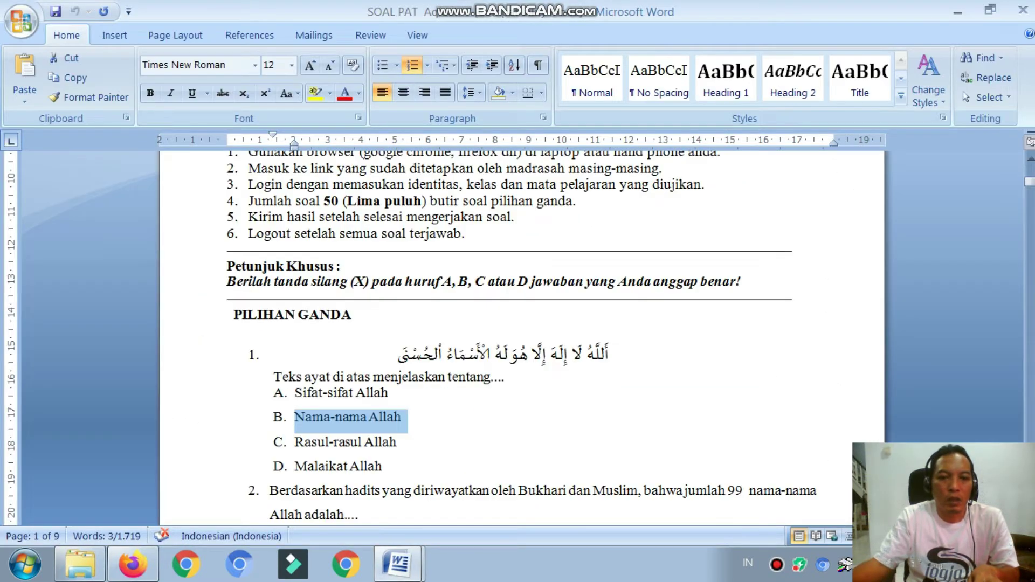
left_click_drag(295, 442, 398, 442)
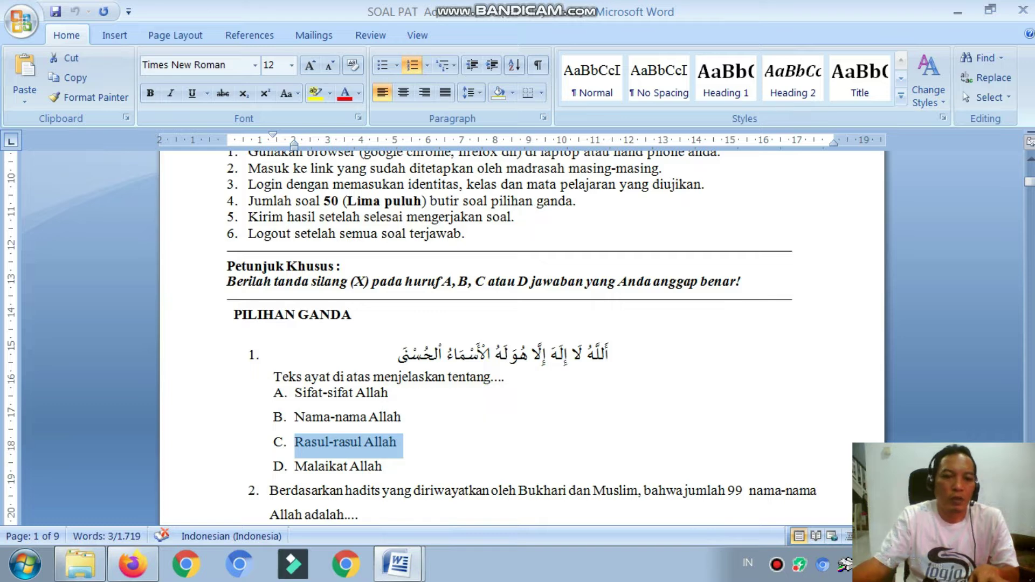
left_click(132, 563)
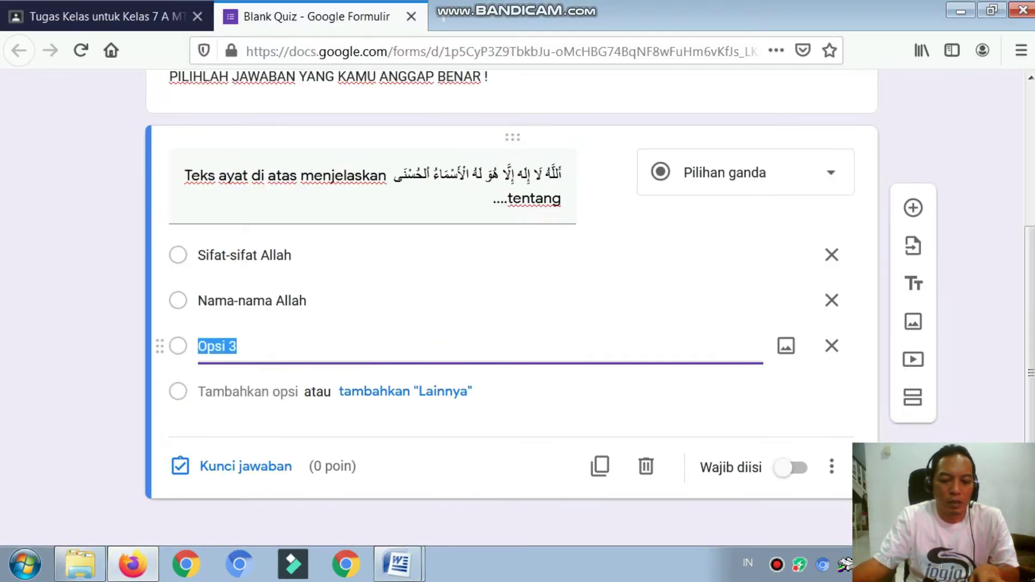
type("C.\tRasul-rasul Allah")
left_click(224, 346)
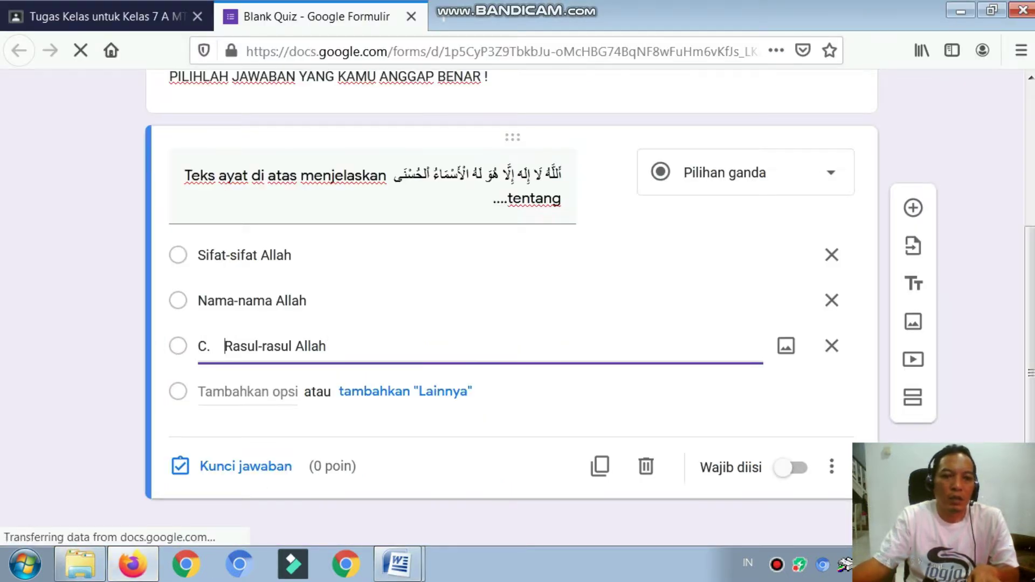
key("BackSpace")
key("BackSpace")
key("BackSpace")
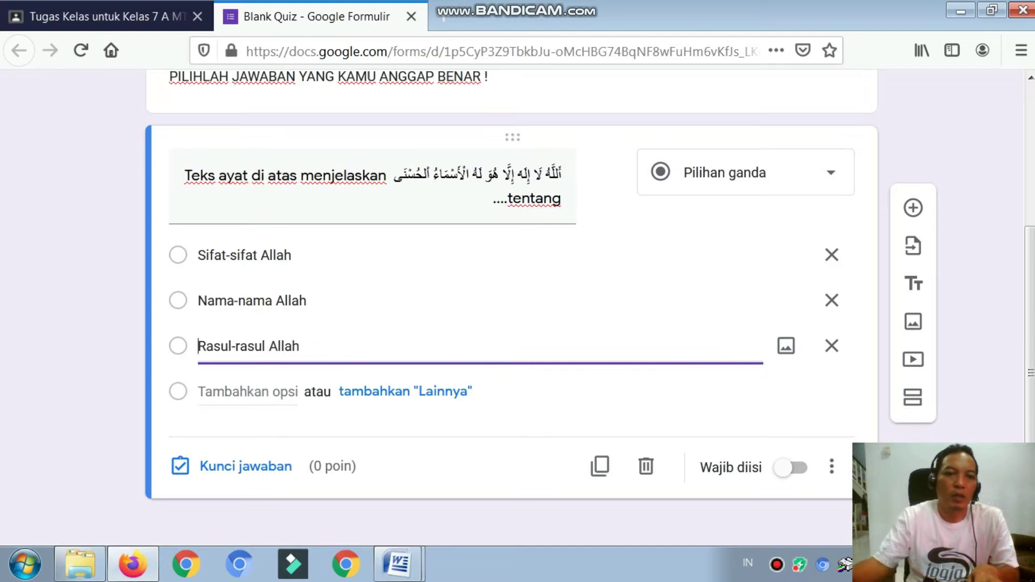
- Add a fourth answer option "Malaikat Allah" copied from answer D in the SOAL PAT Aqidah-7 document, without its "D." prefix
key("Return")
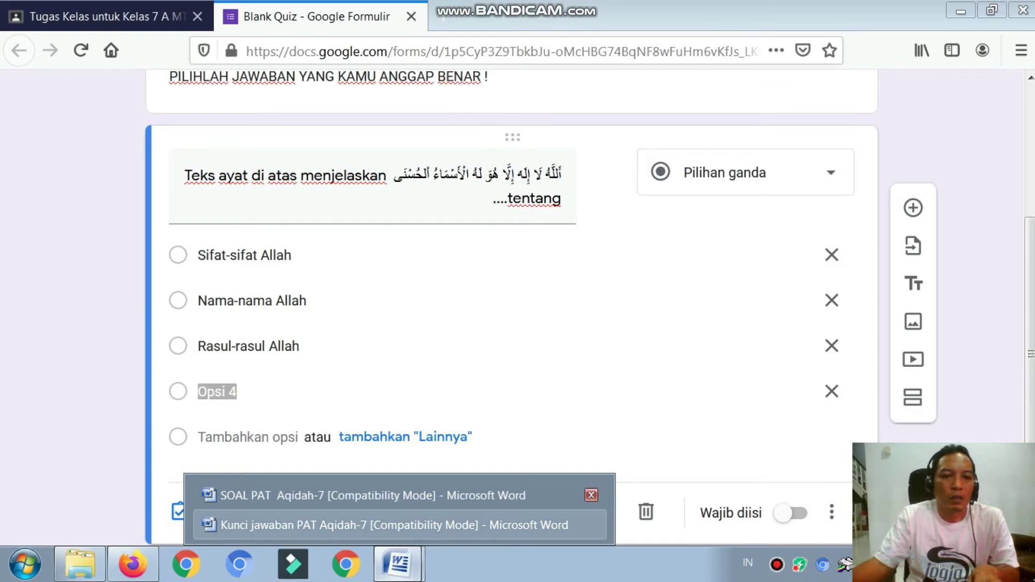
left_click(372, 495)
left_click_drag(294, 467, 392, 466)
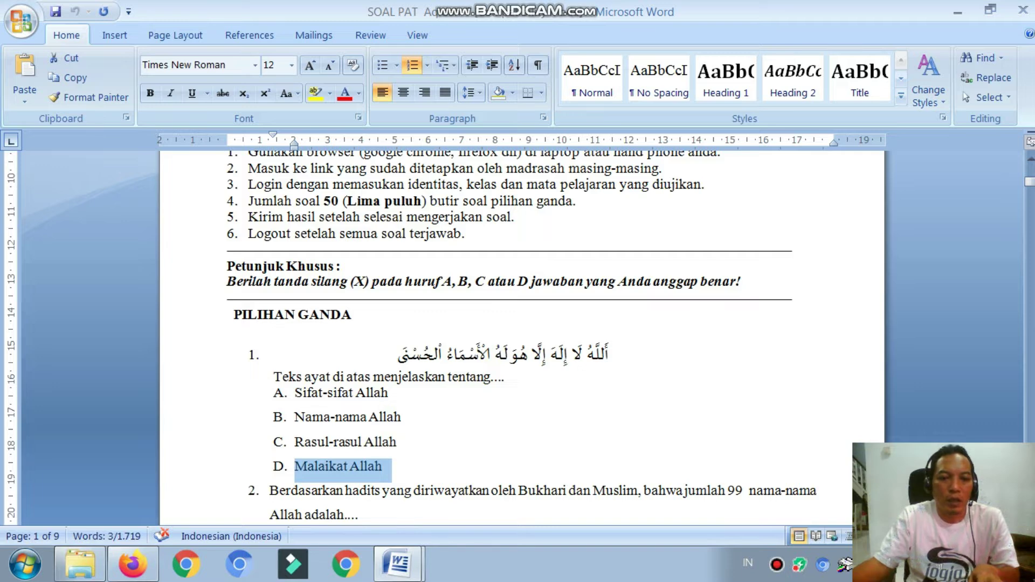
left_click(133, 564)
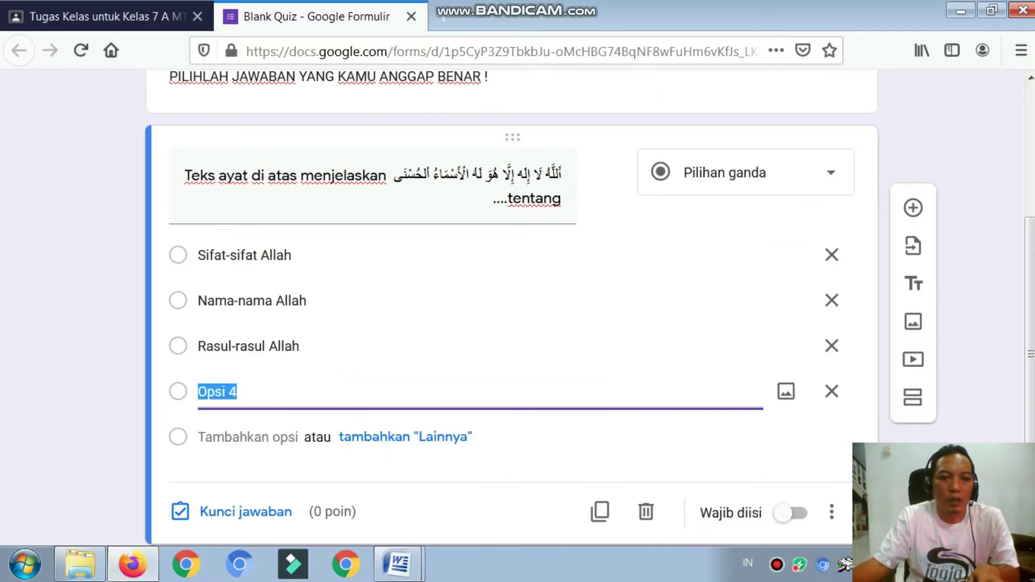
type("D.\tMalaikat Allah")
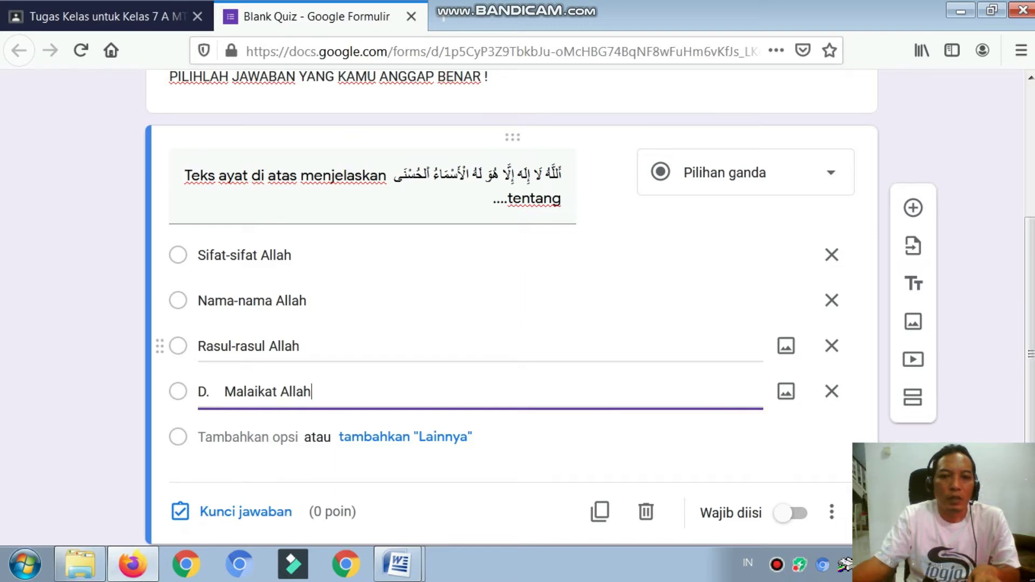
scroll(431, 345, "down", 2)
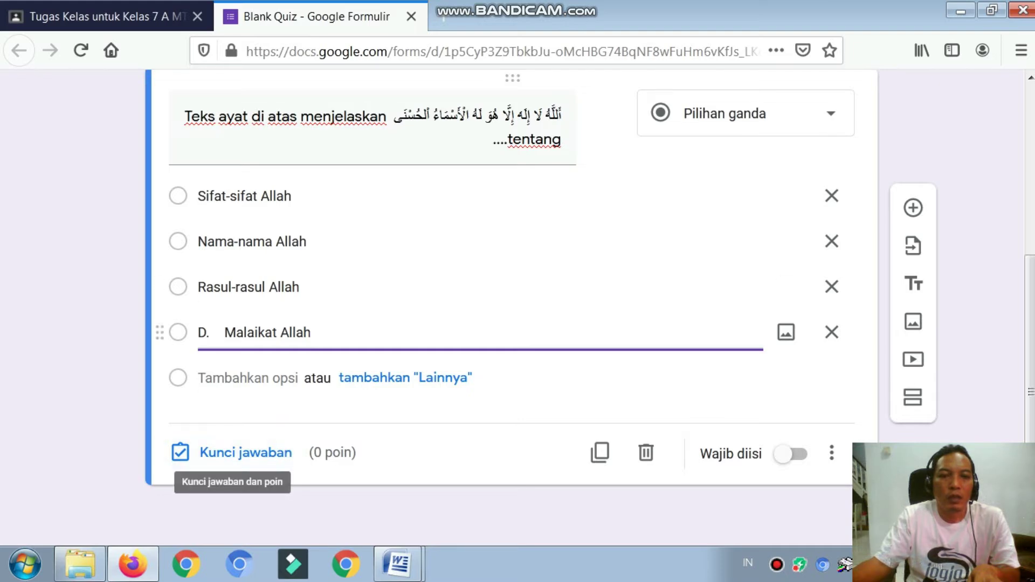
scroll(378, 294, "up", 1)
scroll(377, 313, "down", 1)
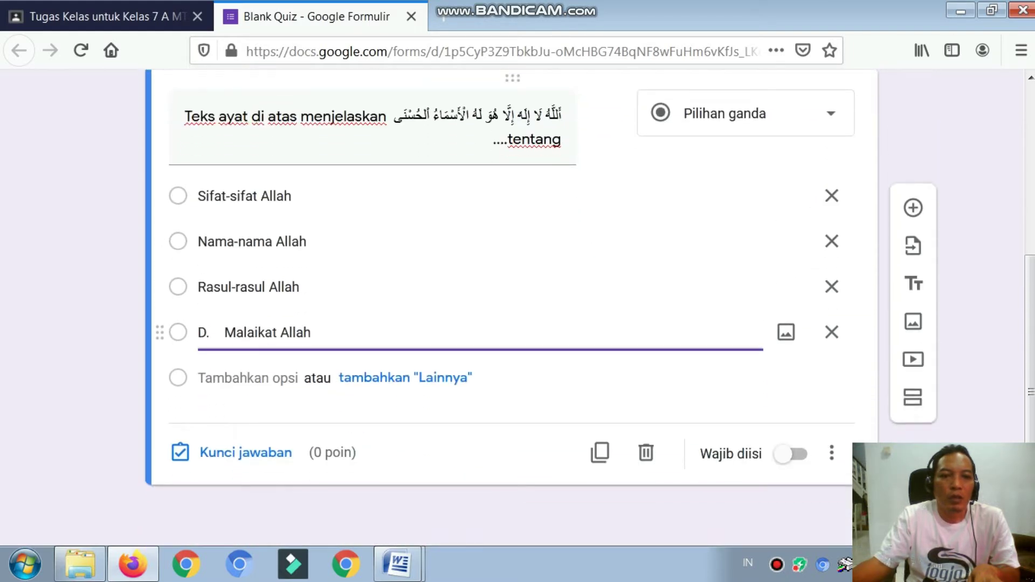
key("BackSpace")
key("BackSpace")
key("BackSpace")
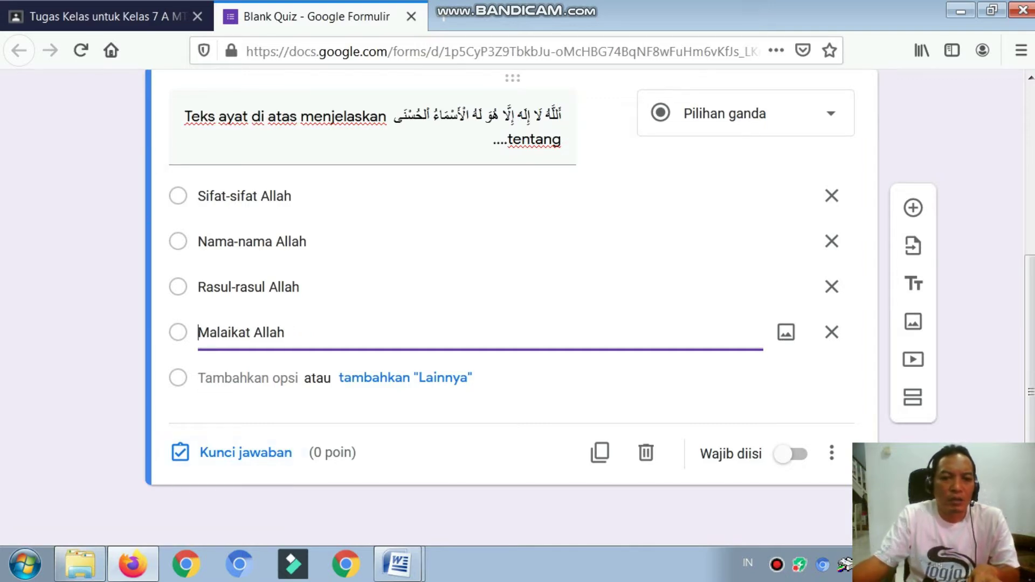
- Look up question 1 in the Kunci jawaban PAT Aqidah-7 document and mark "Nama-nama Allah" as the correct answer in the form
mouse_move(398, 564)
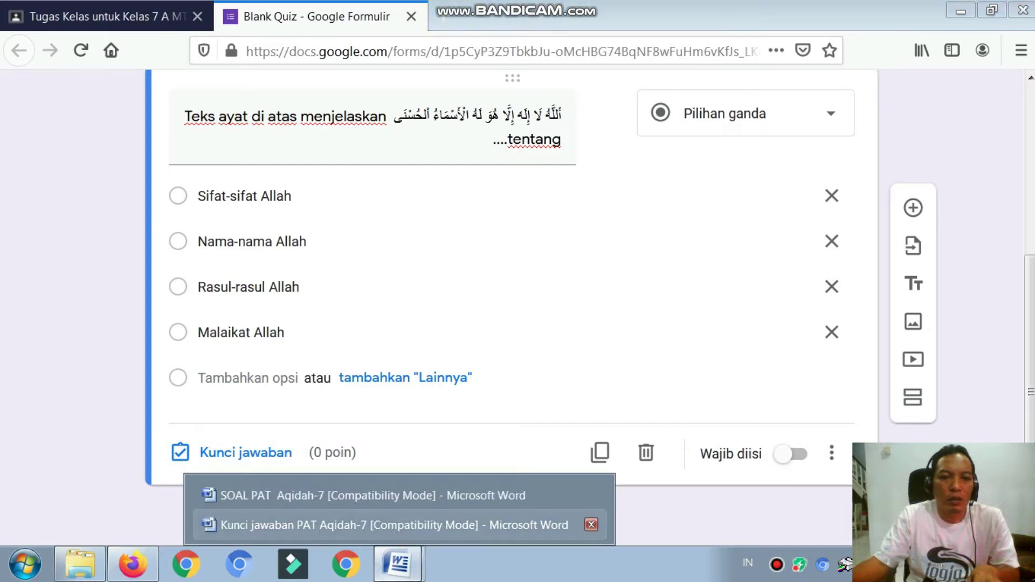
left_click(399, 525)
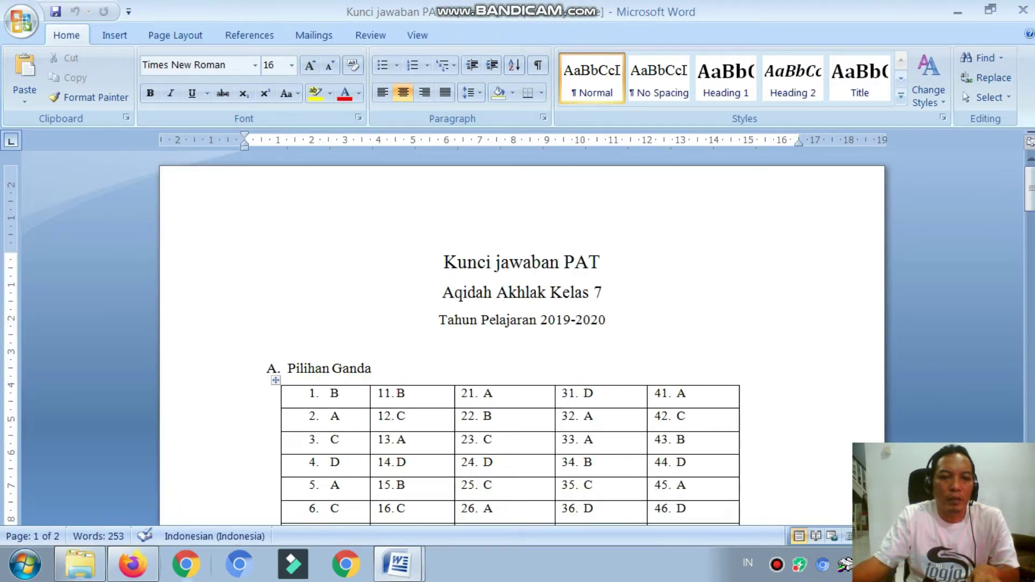
left_click(133, 564)
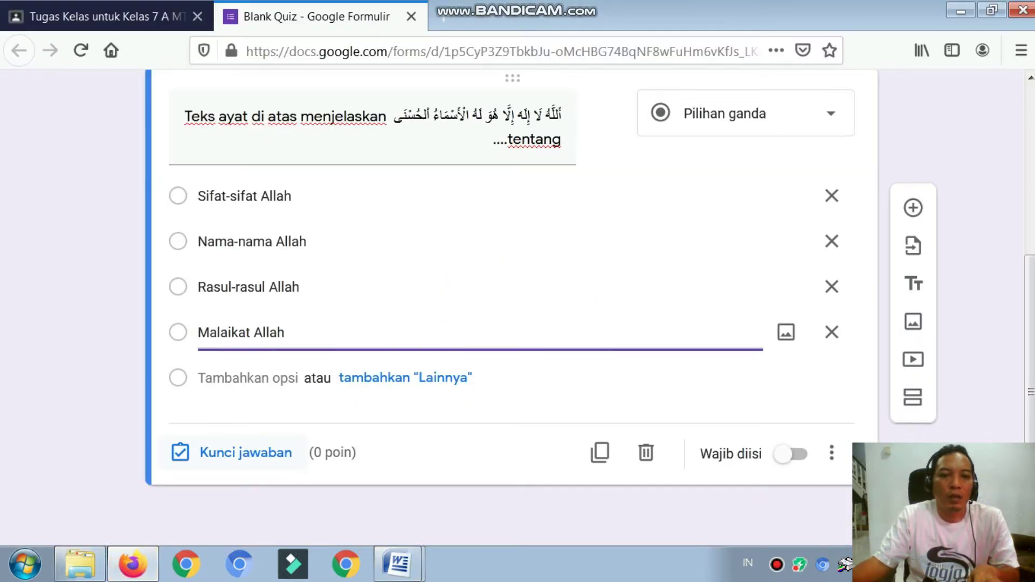
left_click(237, 452)
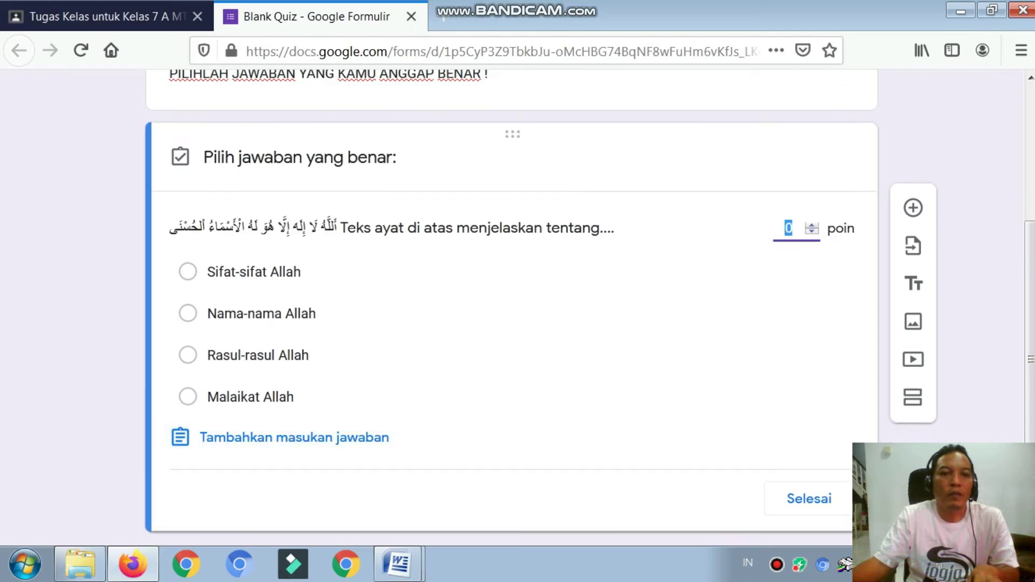
left_click(188, 313)
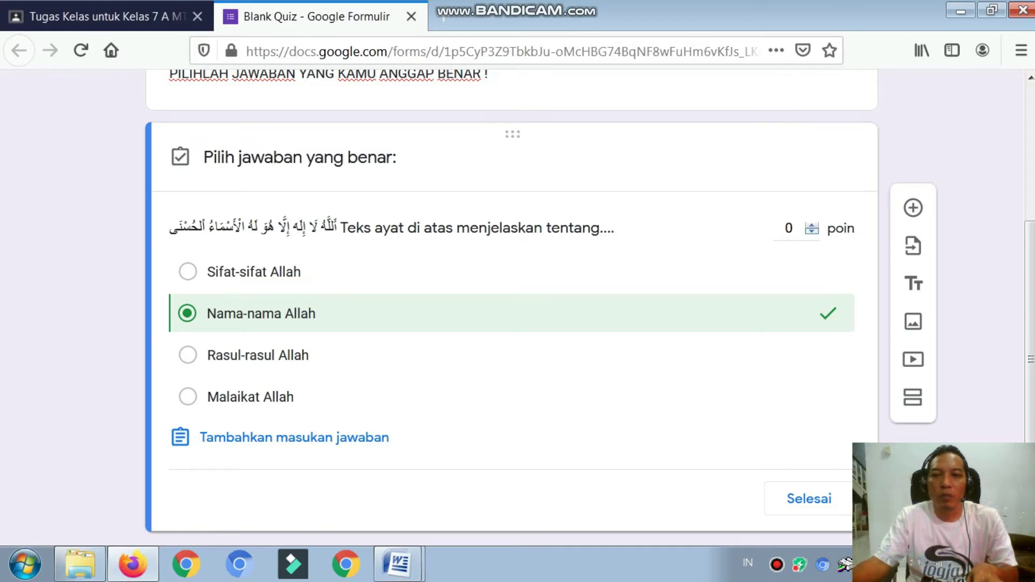
- Set the question's score to 2 points and finish editing its answer key
left_click(812, 225)
left_click(812, 225)
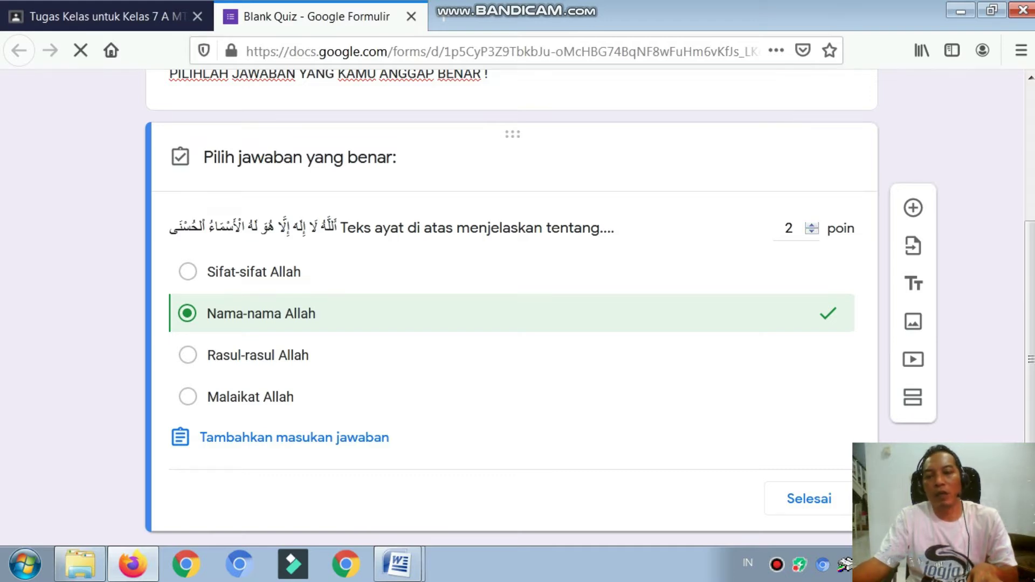
scroll(512, 308, "down", 1)
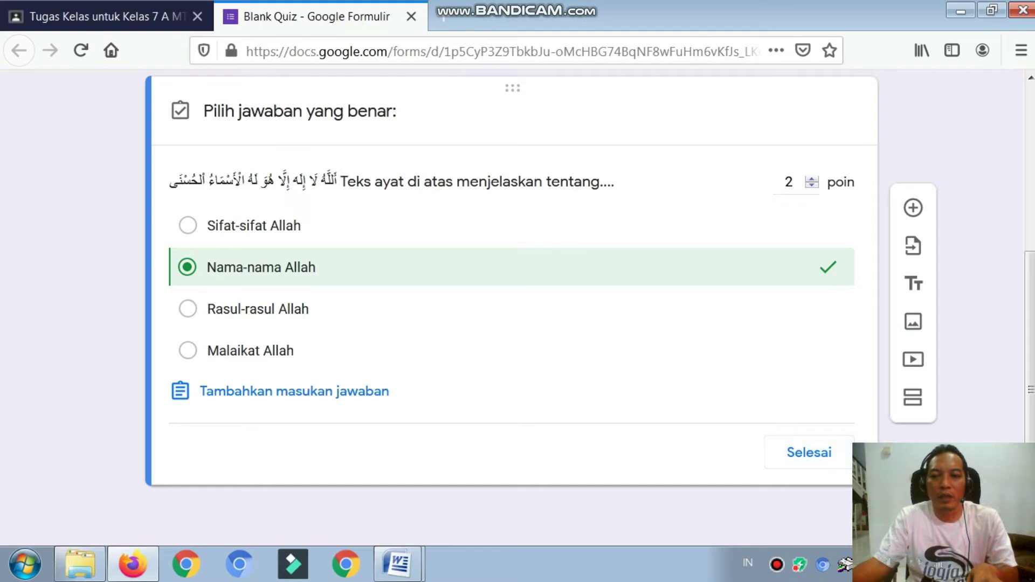
left_click(808, 452)
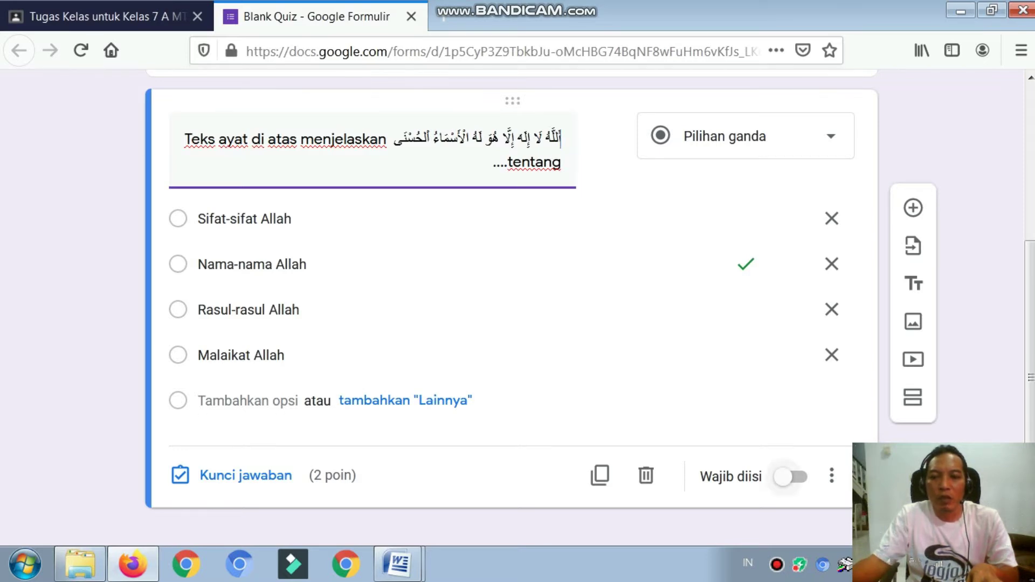
- Make the question required and turn on shuffling of its answer option order
left_click(786, 476)
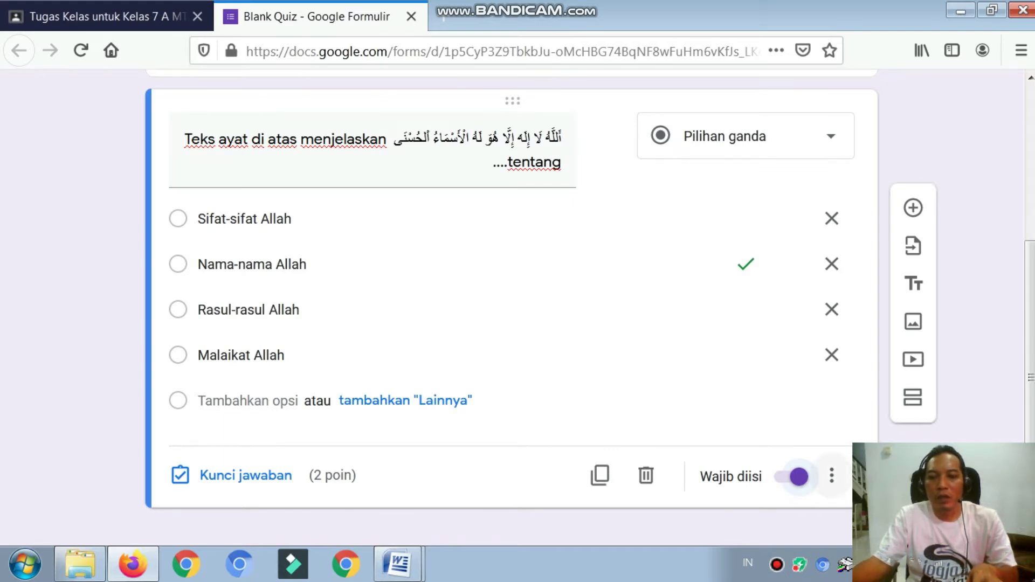
left_click(831, 475)
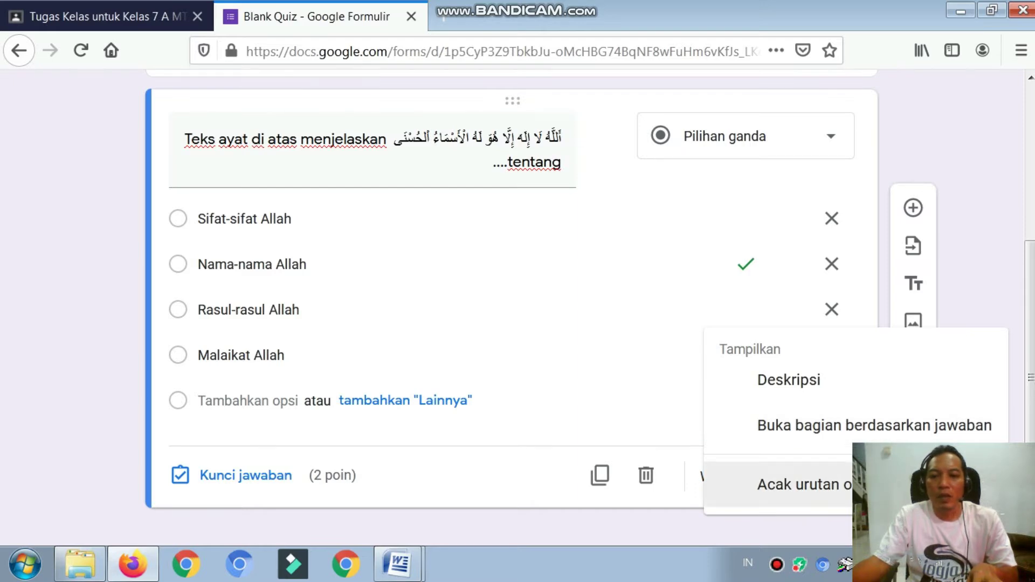
left_click(797, 484)
left_click(830, 474)
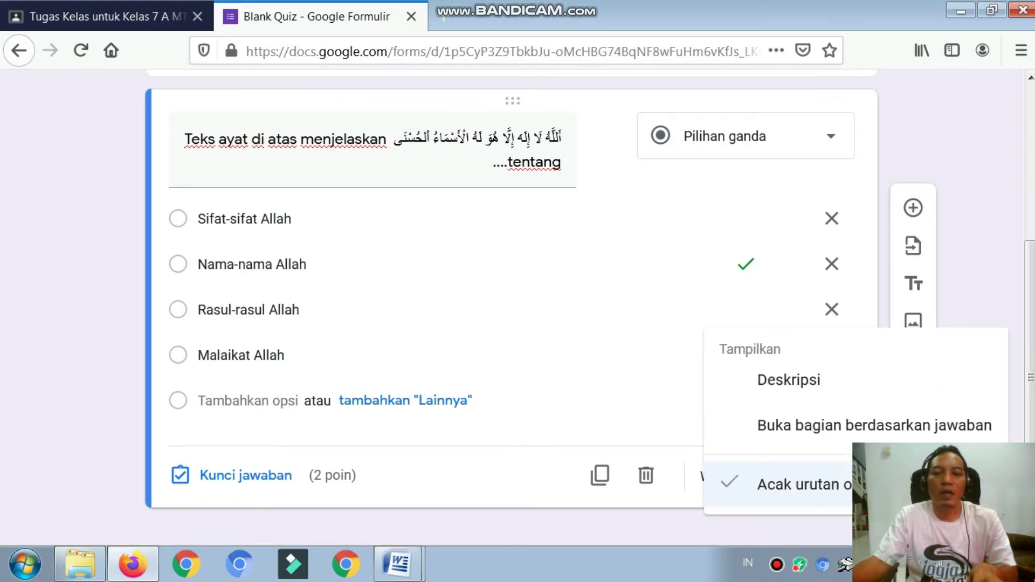
left_click(530, 477)
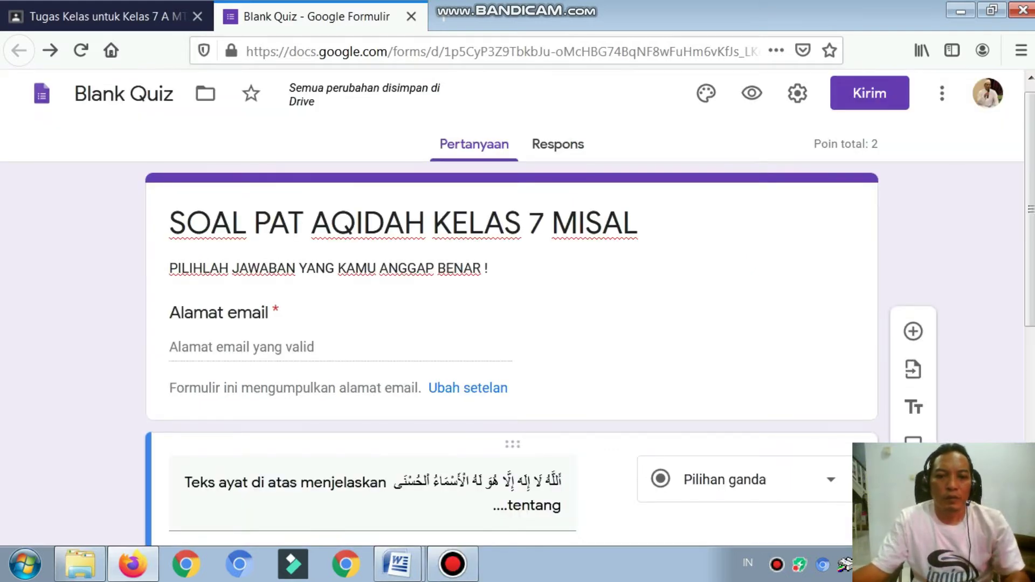
- Duplicate the completed multiple-choice question to reuse its settings, and check the copy in the form
scroll(512, 302, "down", 2)
scroll(512, 302, "down", 2)
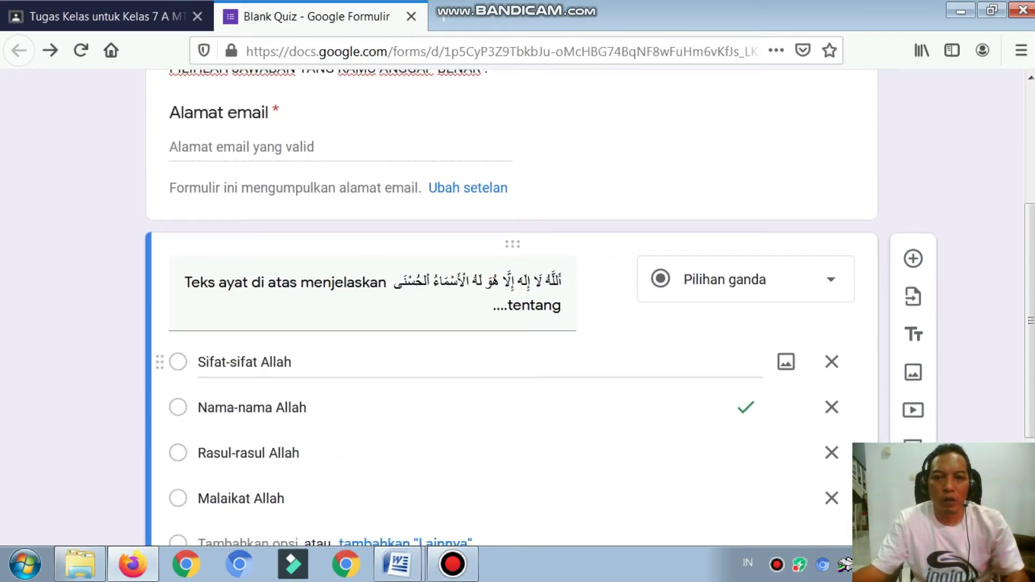
scroll(512, 350, "down", 3)
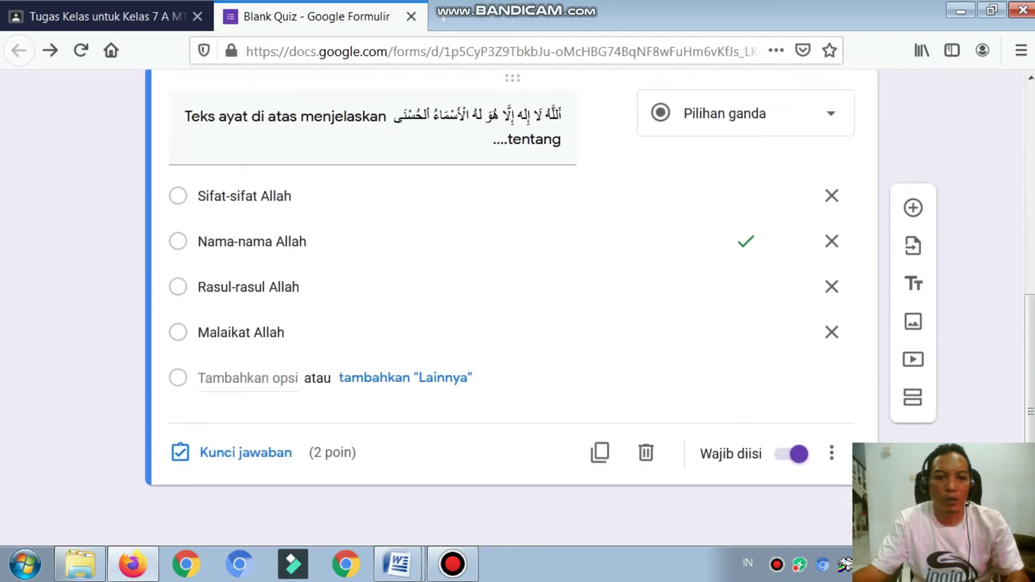
scroll(485, 378, "up", 3)
scroll(485, 378, "down", 3)
scroll(512, 302, "up", 3)
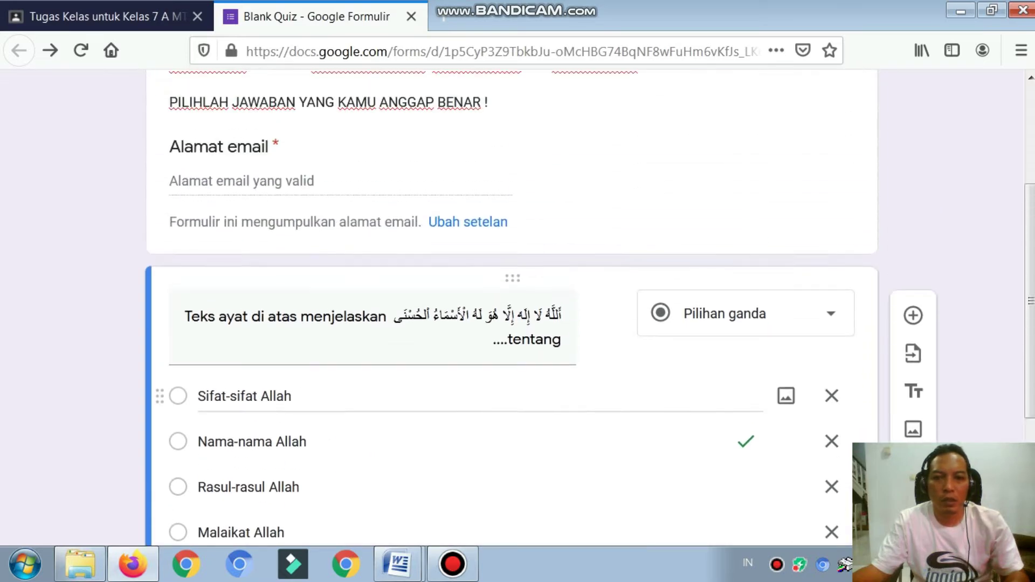
scroll(511, 302, "down", 3)
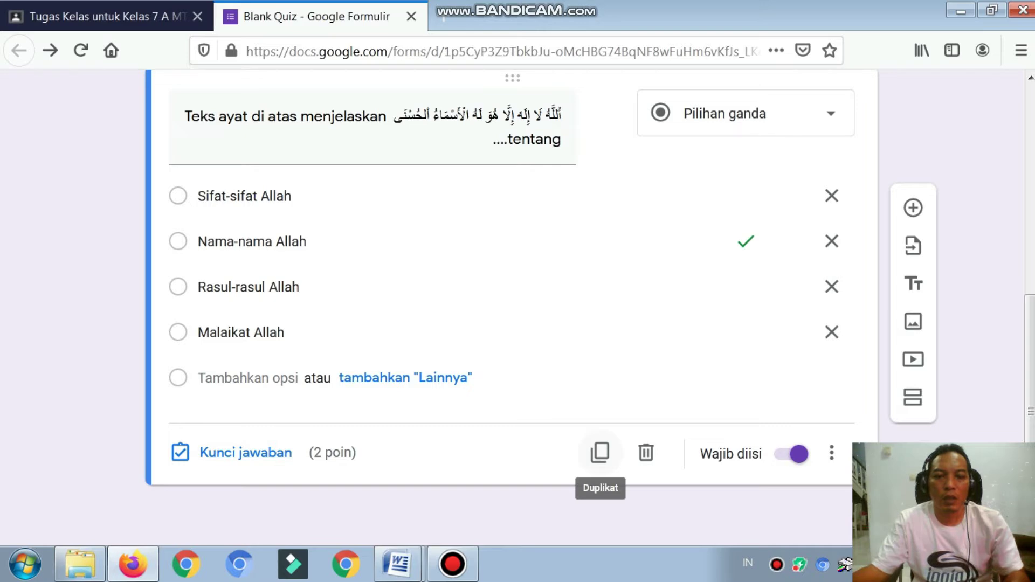
left_click(600, 453)
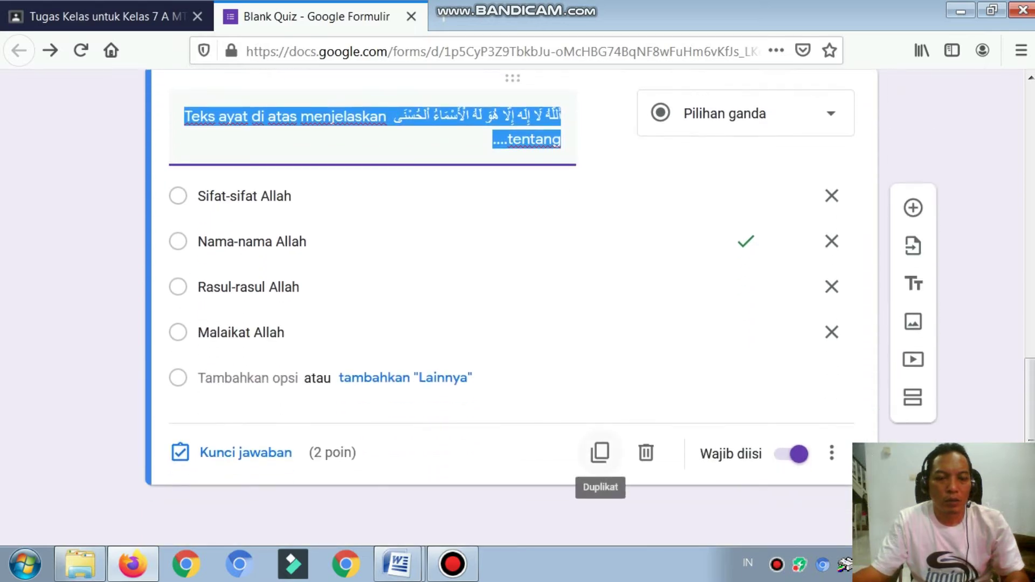
scroll(560, 337, "up", 2)
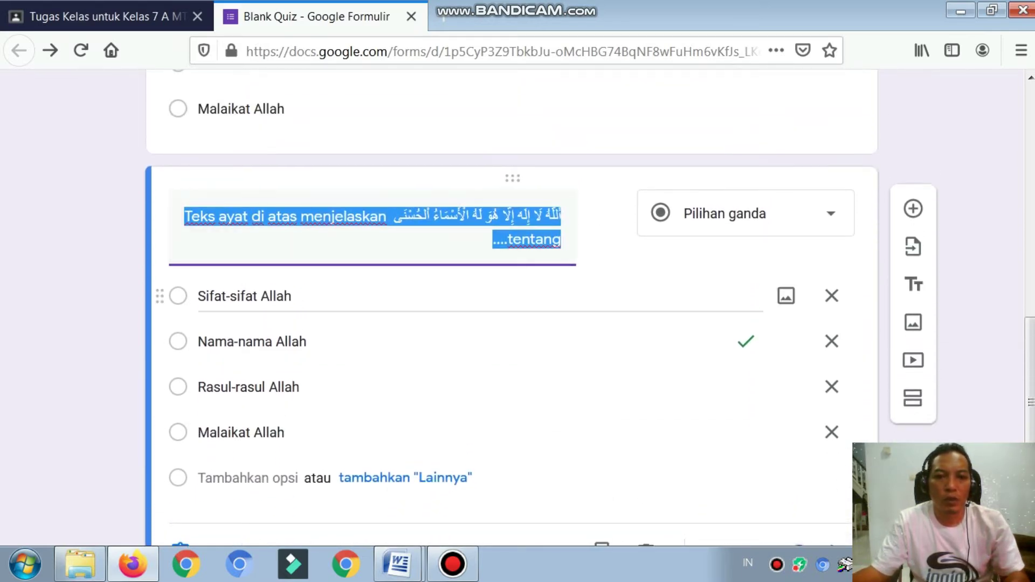
scroll(561, 302, "up", 10)
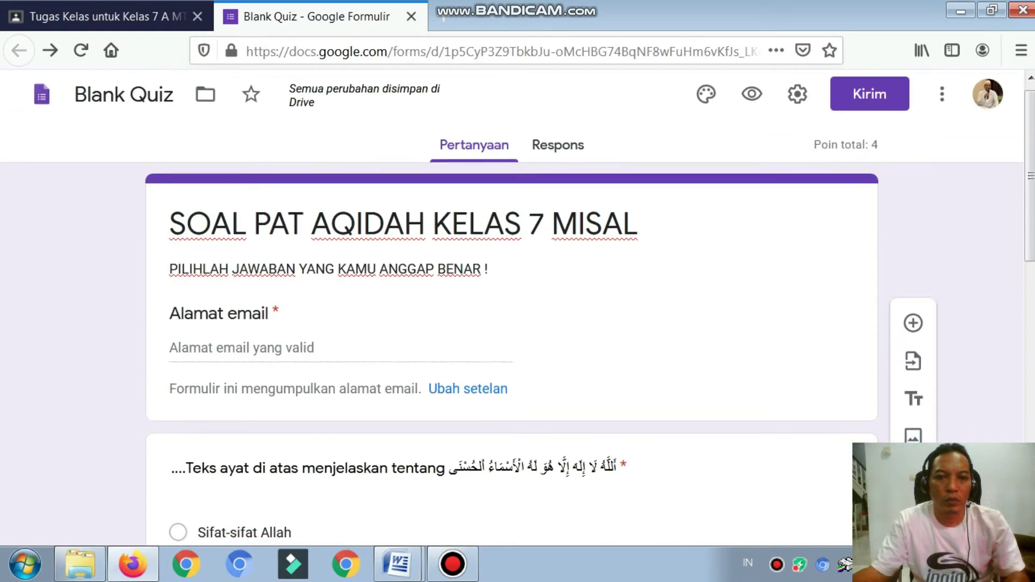
scroll(560, 302, "down", 8)
scroll(512, 307, "down", 4)
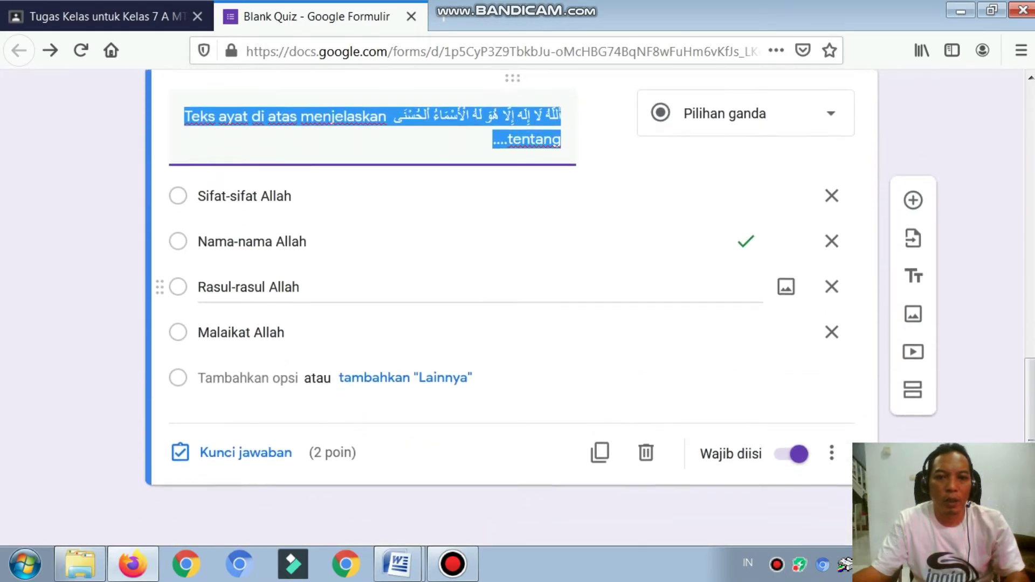
- Replace the duplicated question's text with question 2 from Word, "Berdasarkan hadits yang diriwayatkan oleh Bukhari dan Muslim...", without its "2." prefix
left_click(398, 564)
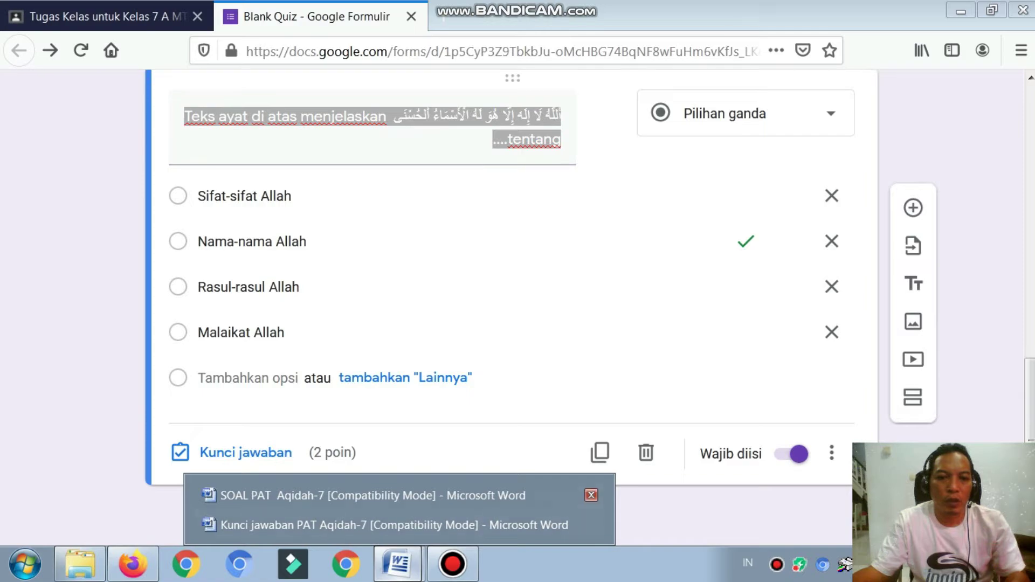
left_click(302, 492)
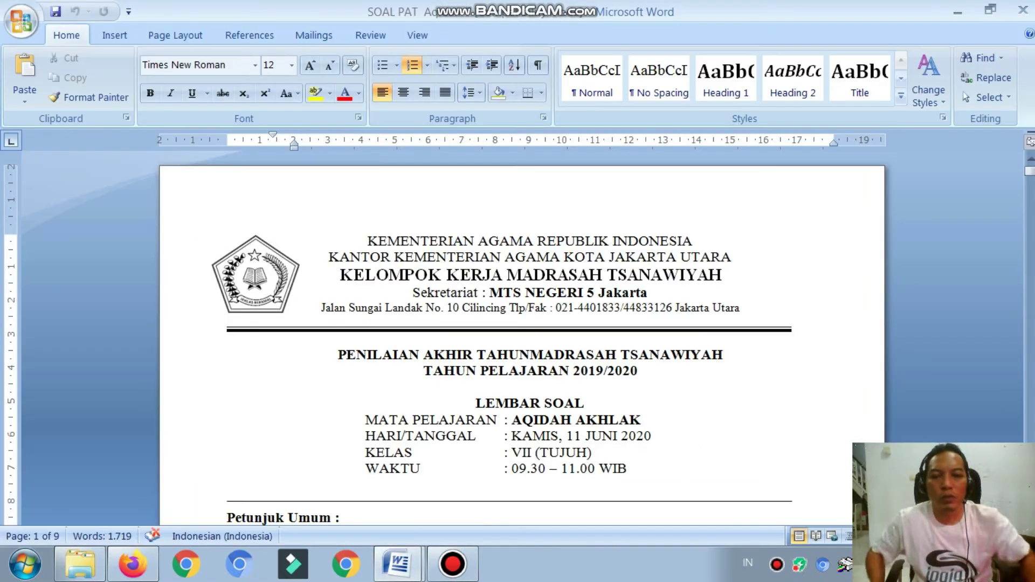
scroll(517, 334, "down", 10)
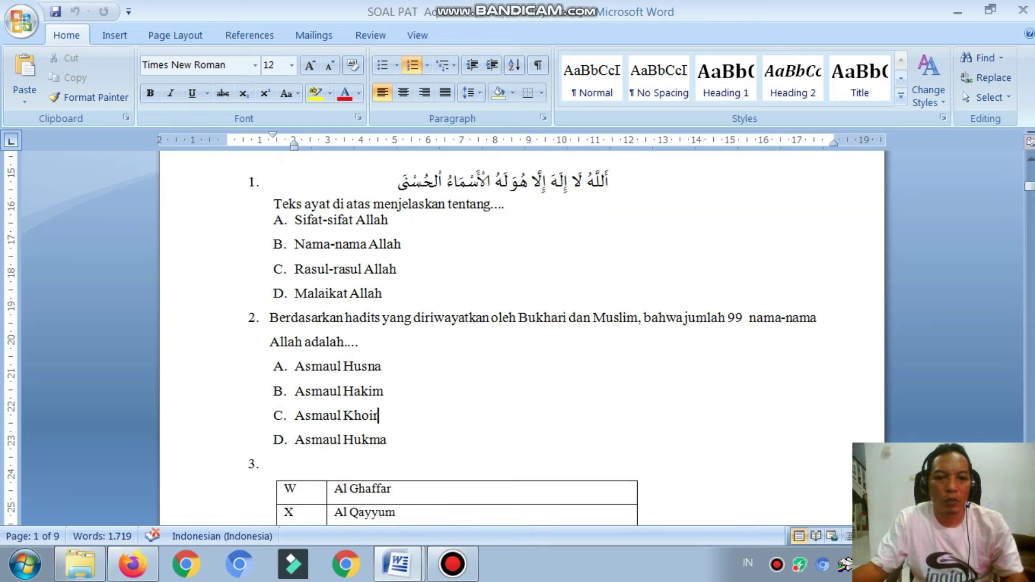
left_click_drag(270, 318, 366, 345)
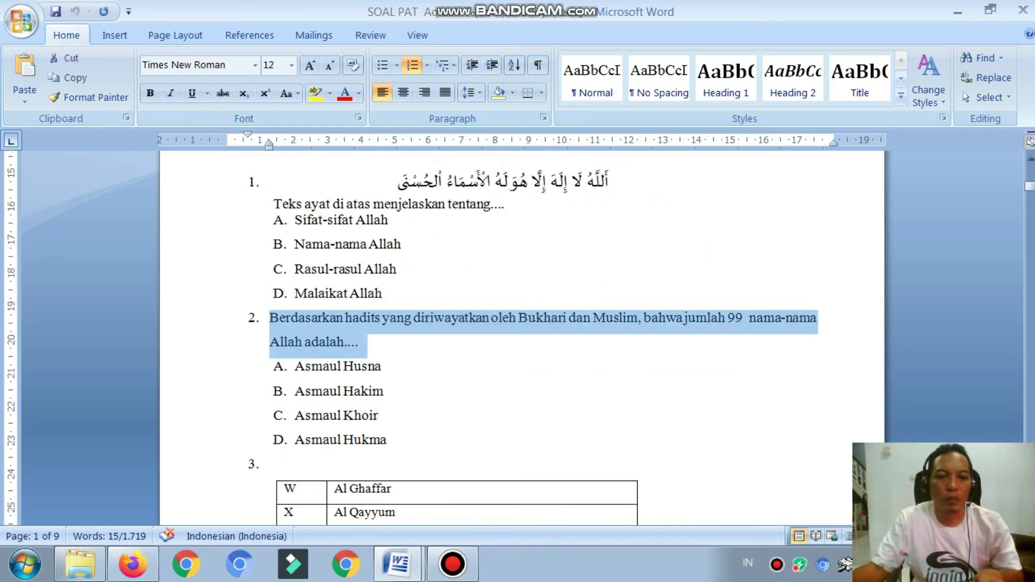
left_click(132, 564)
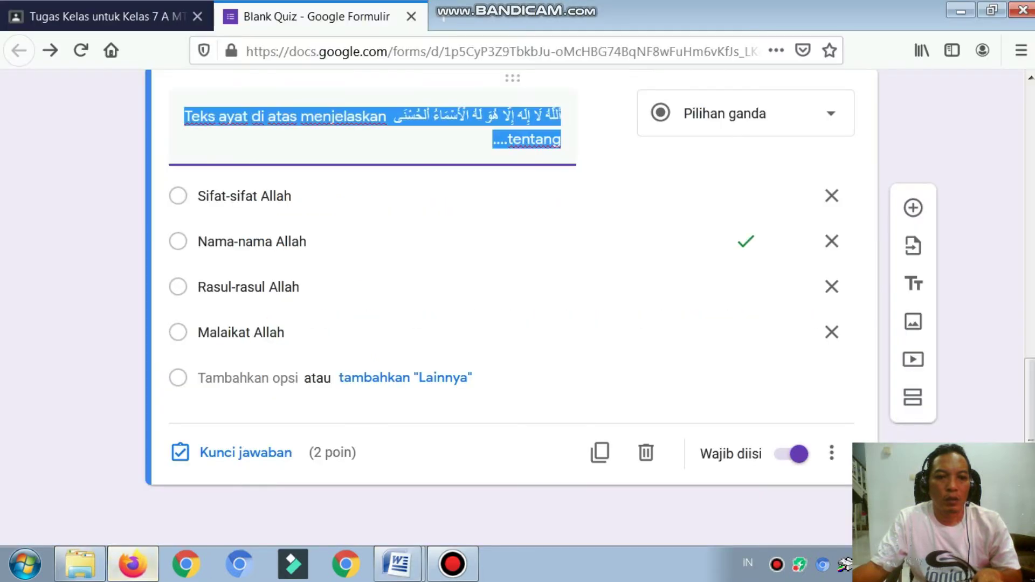
type("2. Berdasarkan hadits yang diriwayatkan oleh Bukhari dan Muslim, bahwa jumlah 99 nama-nama Allah adalah....")
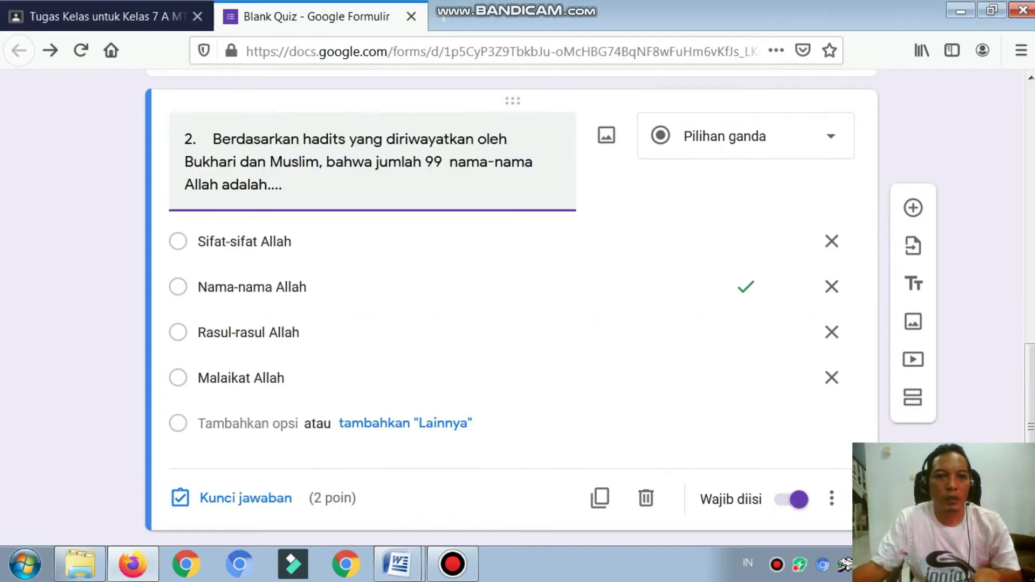
left_click(213, 139)
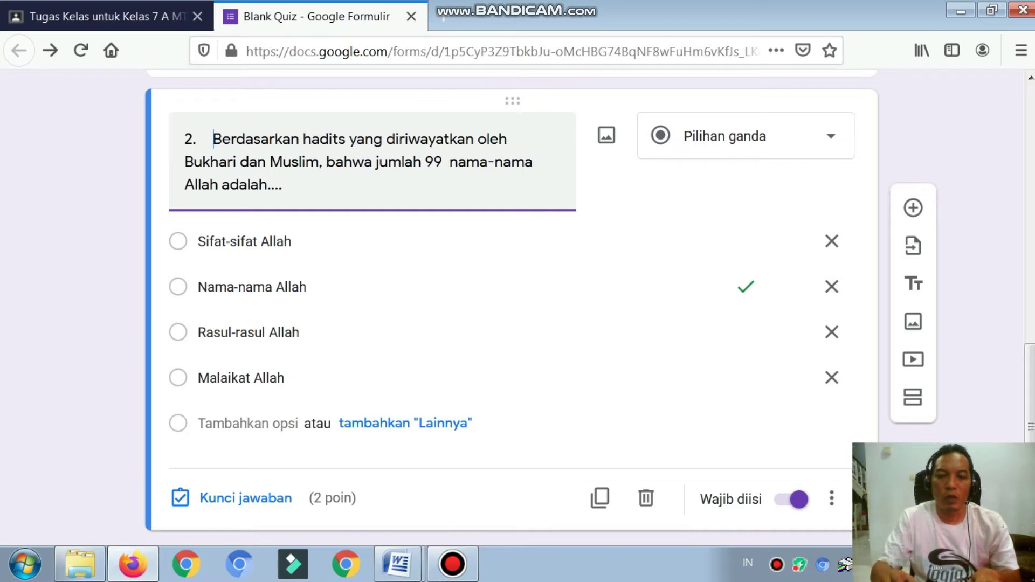
key("BackSpace")
key("BackSpace")
key("BackSpace")
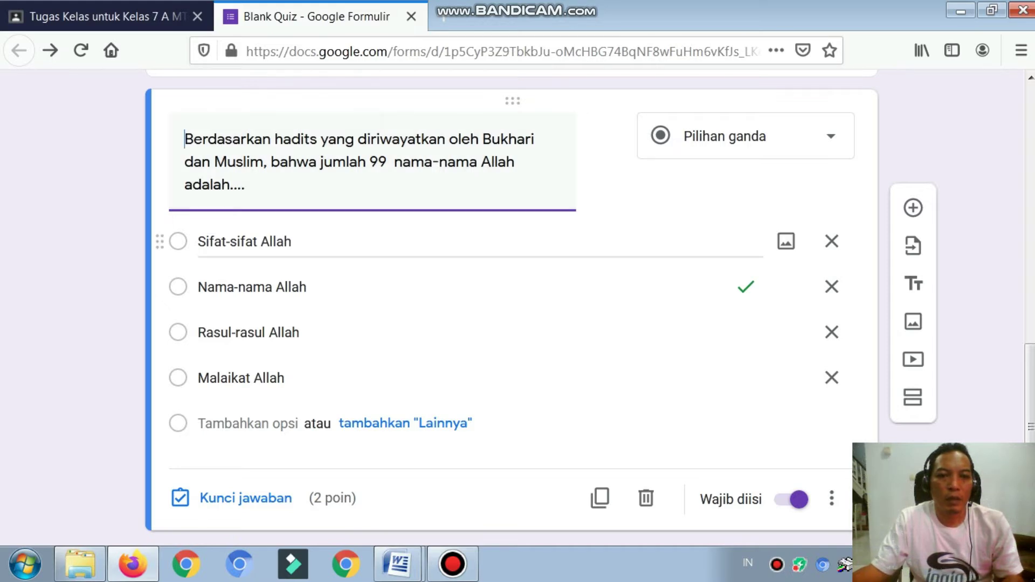
- Replace the first answer option with "Asmaul Husna" copied from question 2 in the SOAL PAT Aqidah-7 Word document, without its "A." prefix
left_click(398, 563)
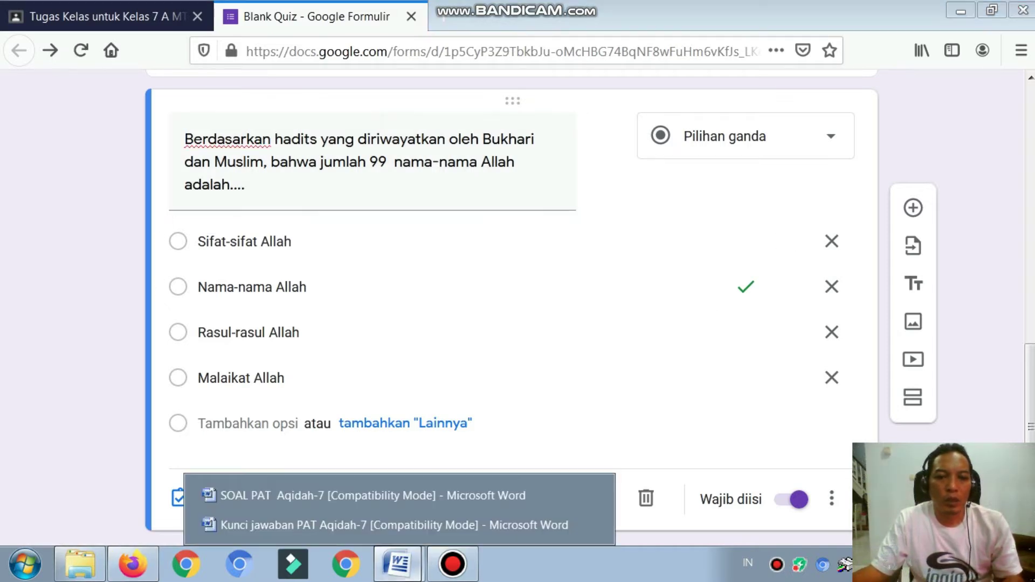
left_click(323, 492)
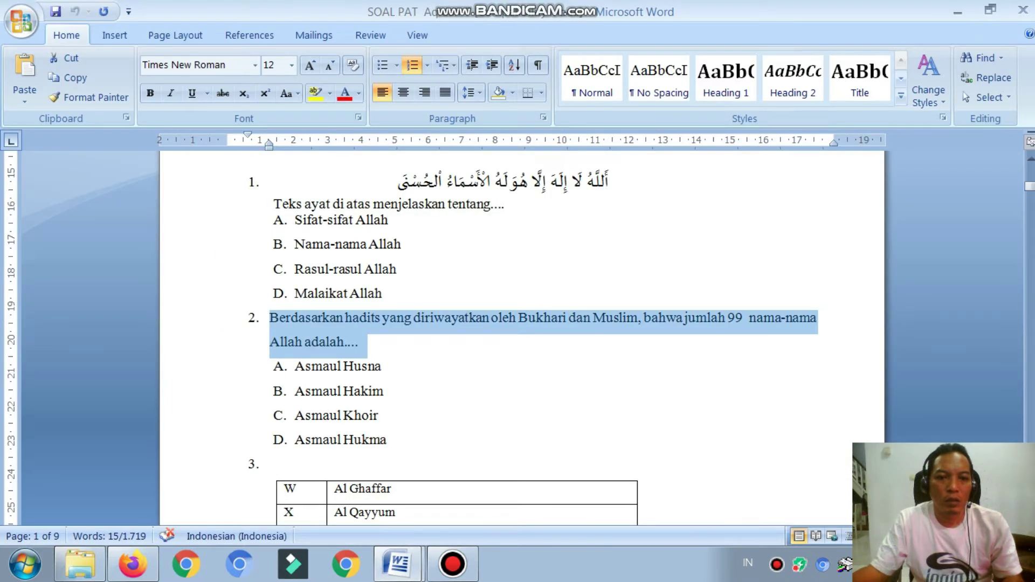
left_click_drag(295, 366, 389, 367)
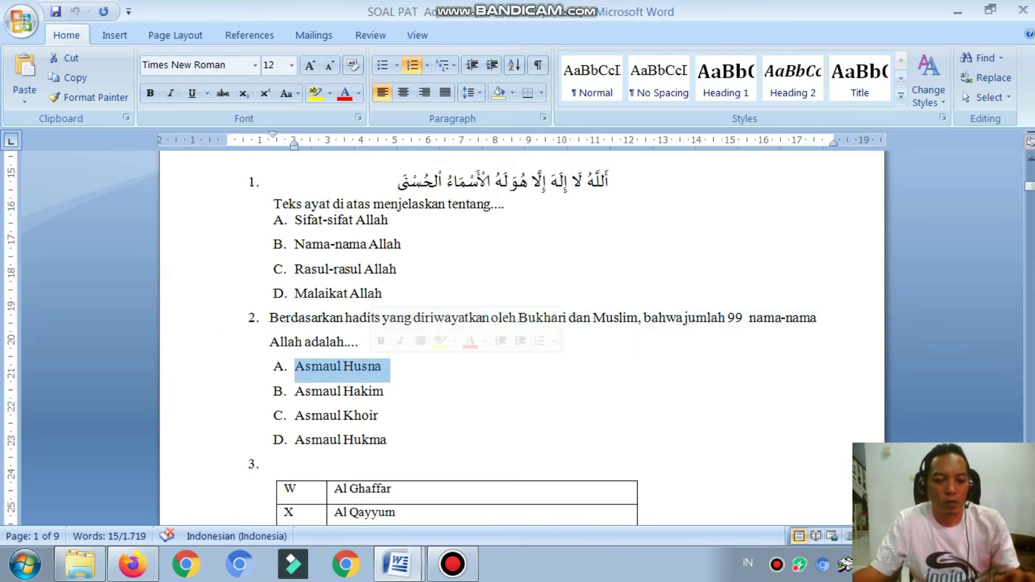
left_click(133, 564)
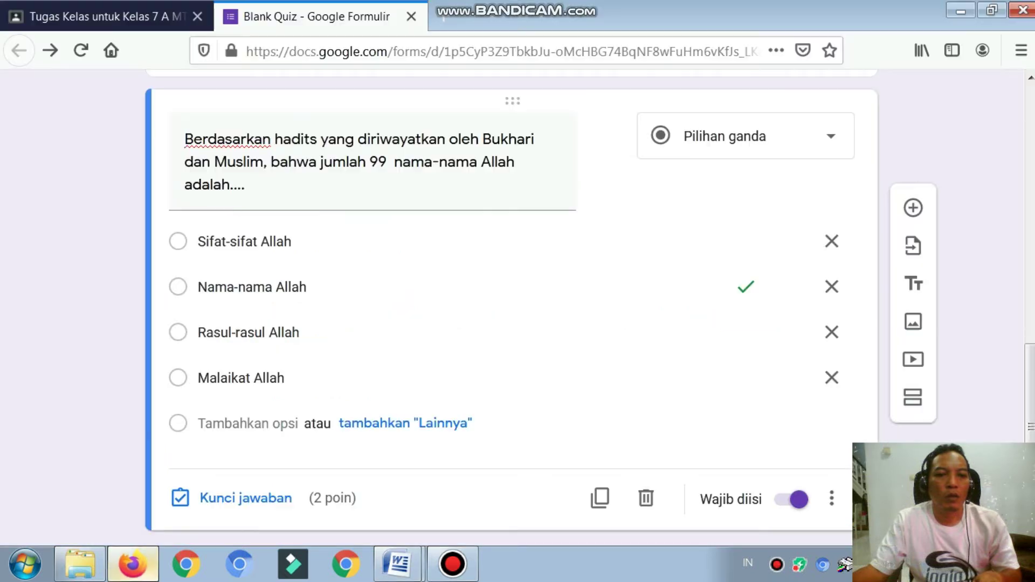
left_click(323, 241)
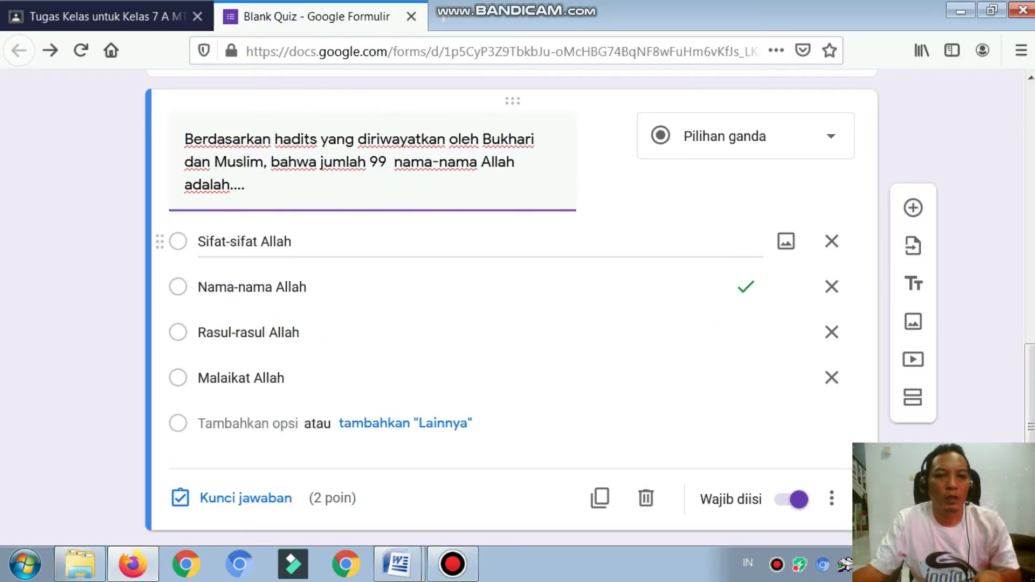
left_click(324, 242)
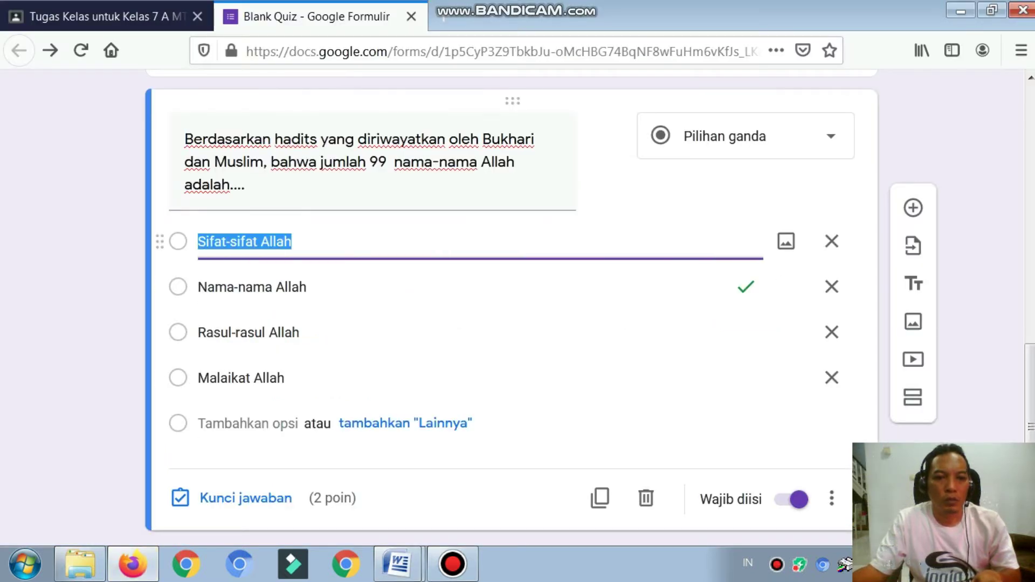
type("A.\tAsmaul Husna")
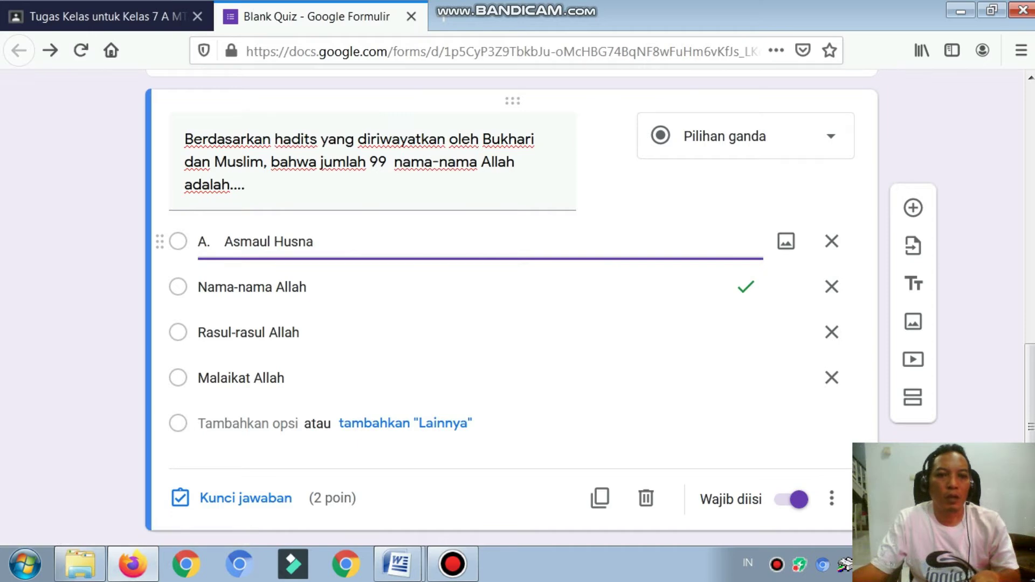
left_click(225, 242)
key("BackSpace")
key("BackSpace")
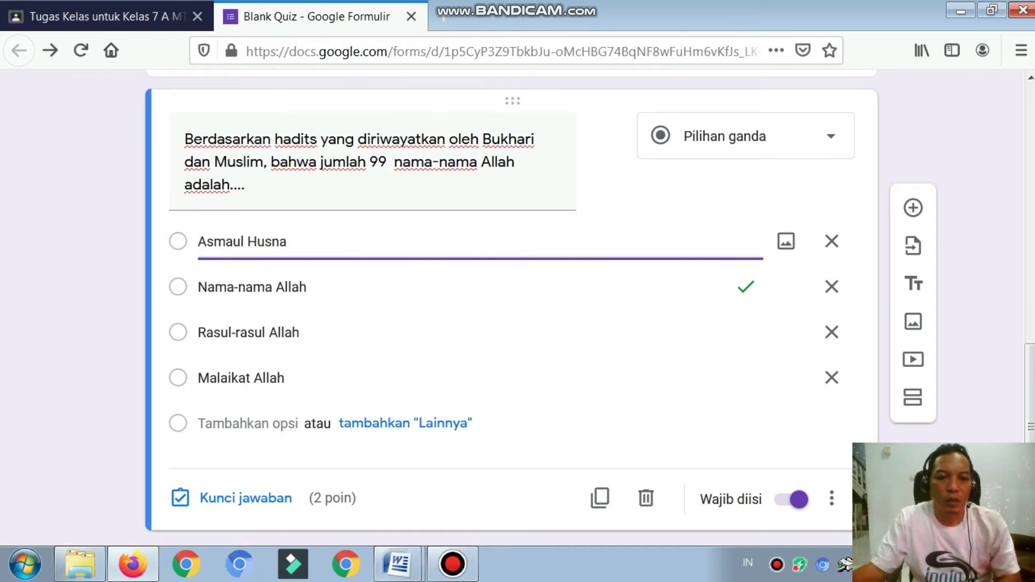
- Replace the second answer option with "Asmaul Hakim" copied from the Word exam document, without its "B." prefix
left_click(401, 566)
left_click(372, 495)
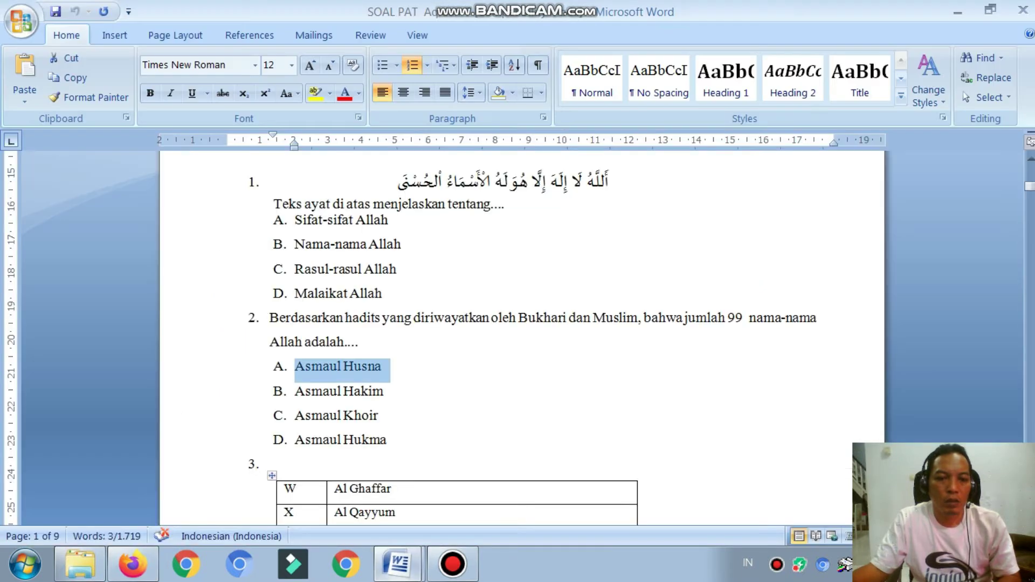
left_click_drag(295, 391, 392, 392)
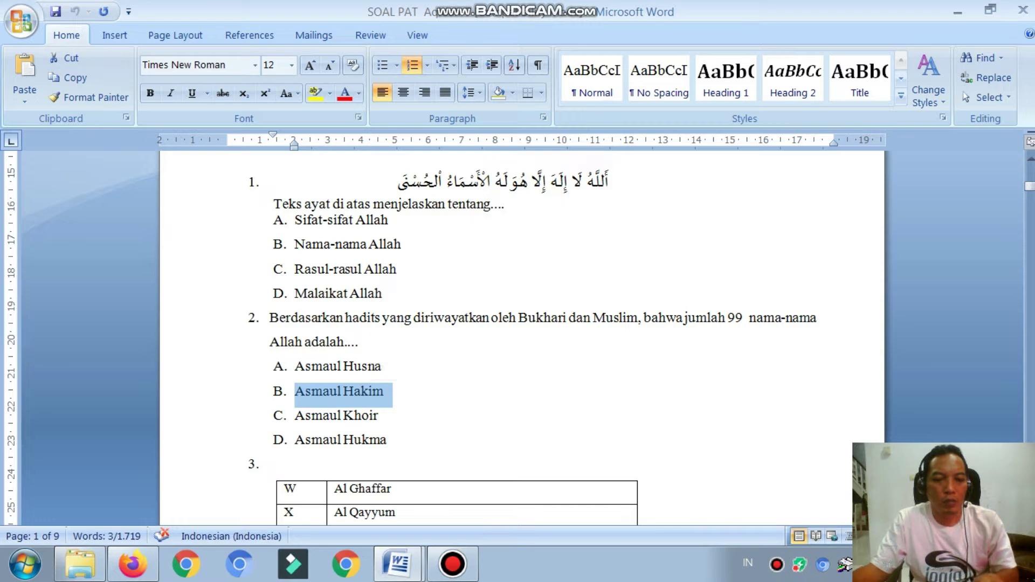
left_click(134, 564)
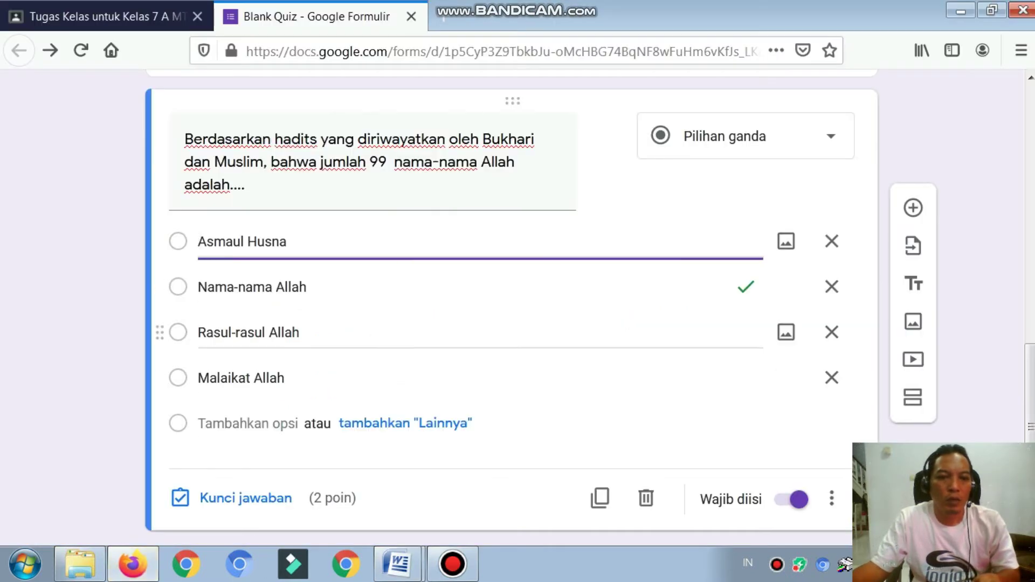
left_click(259, 287)
type("B.\tAsmaul Hakim")
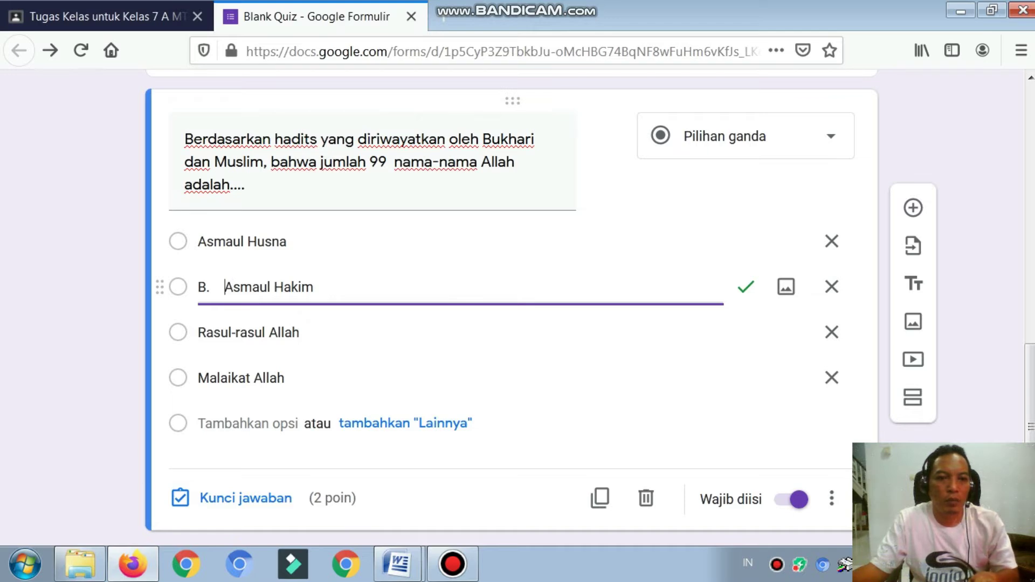
key("BackSpace")
key("BackSpace")
key("BackSpace")
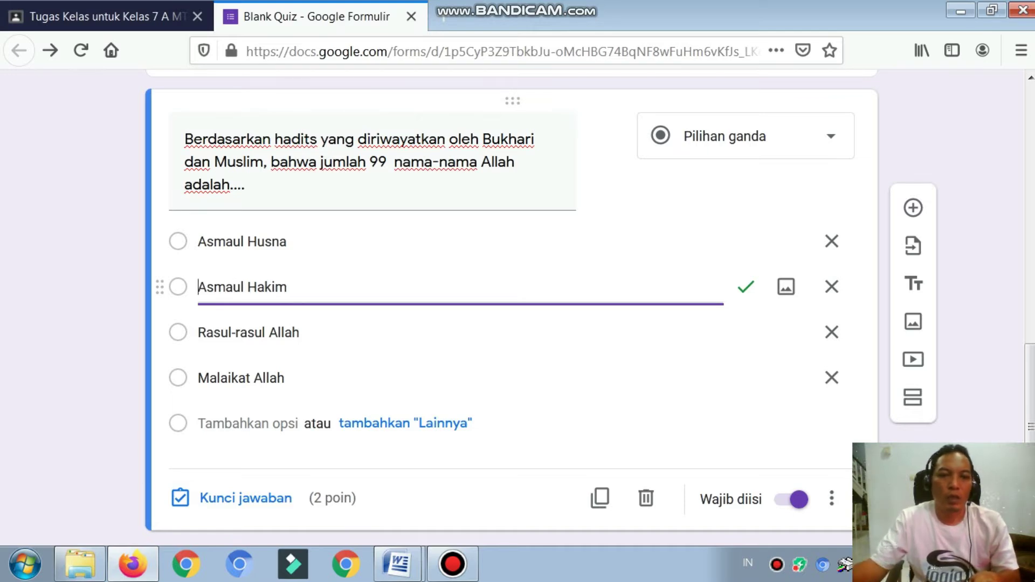
- Replace the third answer option with "Asmaul Khoir" copied from the Word exam document, without its "C." prefix
mouse_move(398, 563)
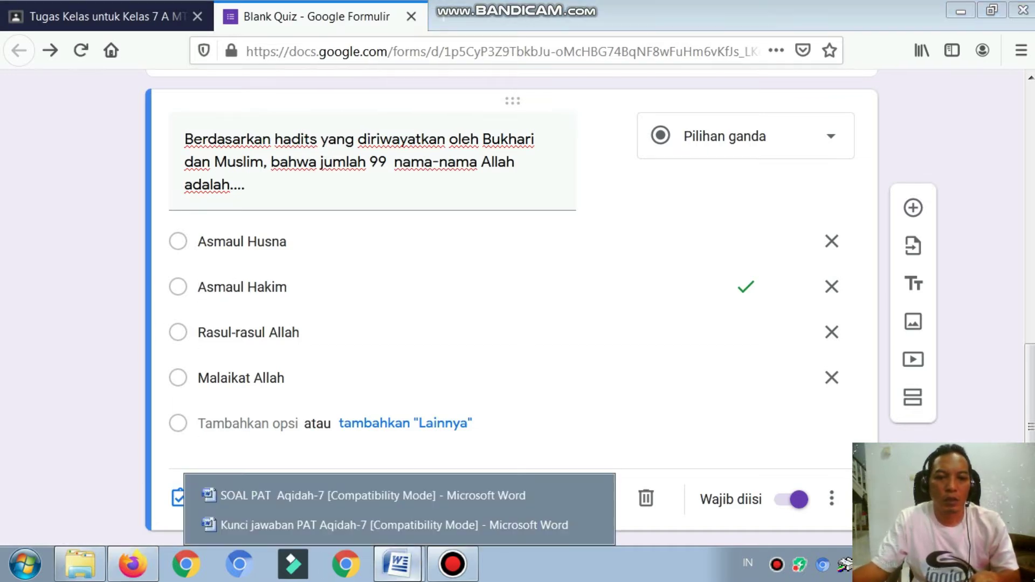
left_click(350, 492)
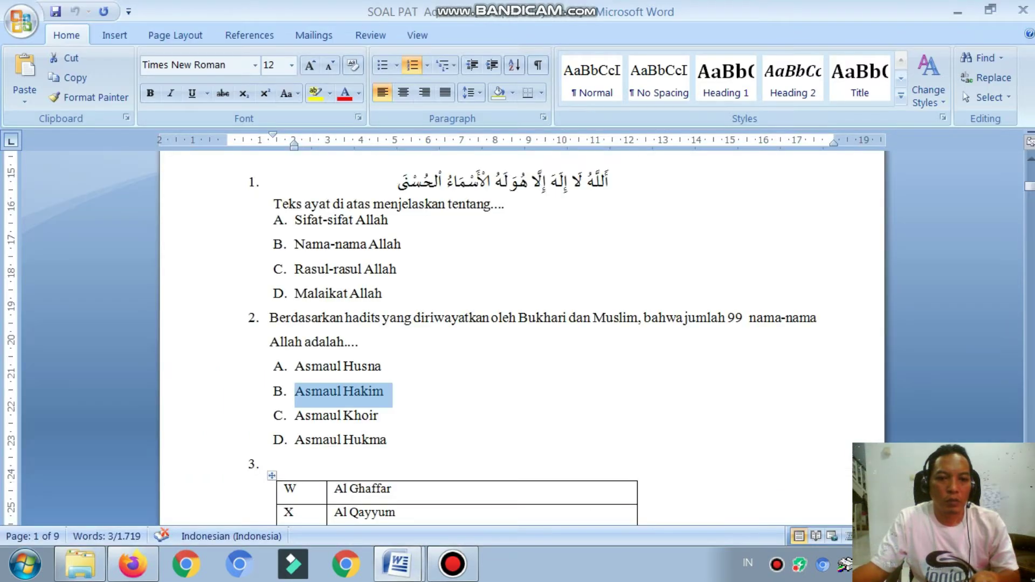
left_click_drag(295, 416, 385, 416)
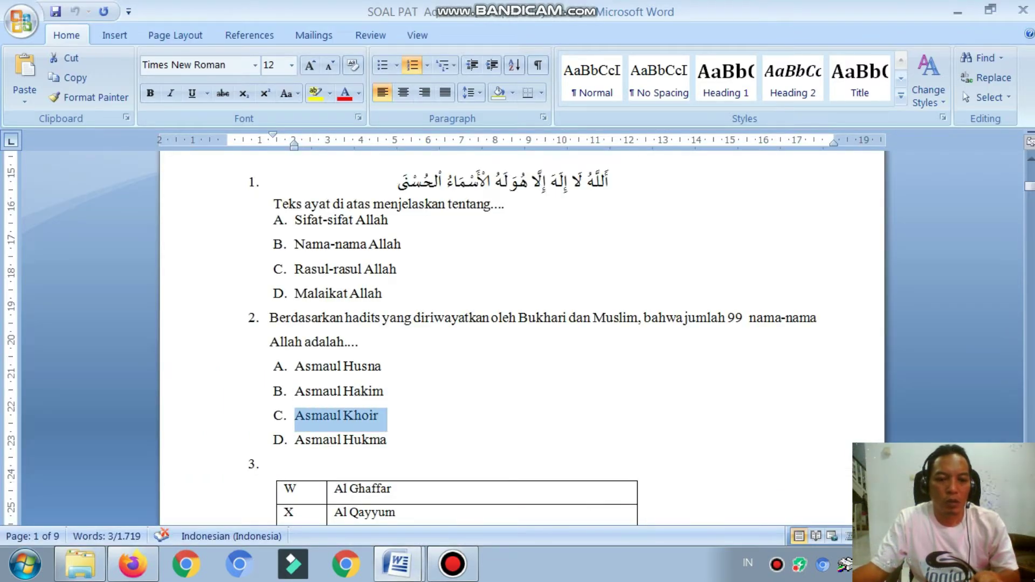
left_click(132, 564)
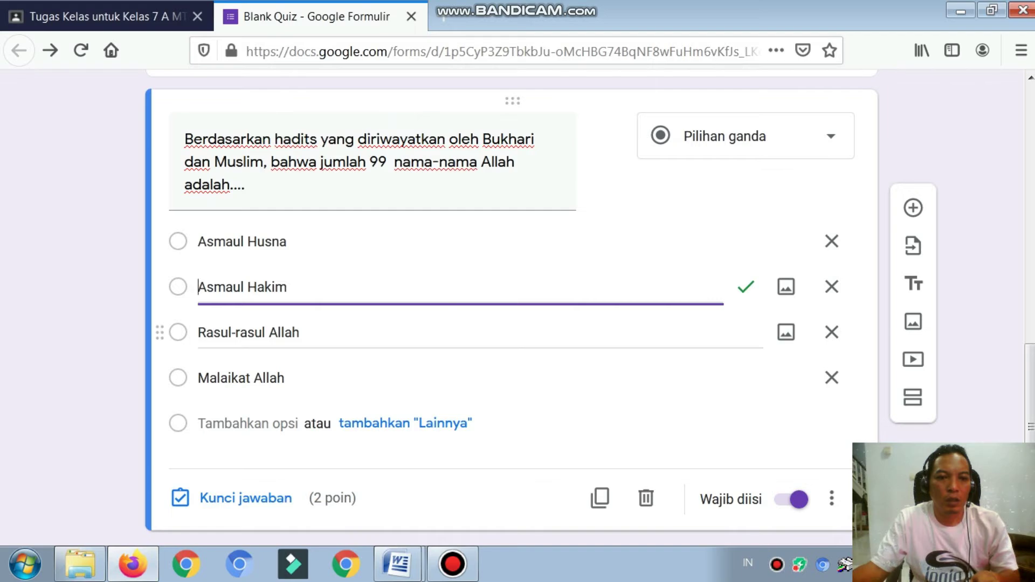
left_click(209, 333)
type("C.\tAsmaul Khoir")
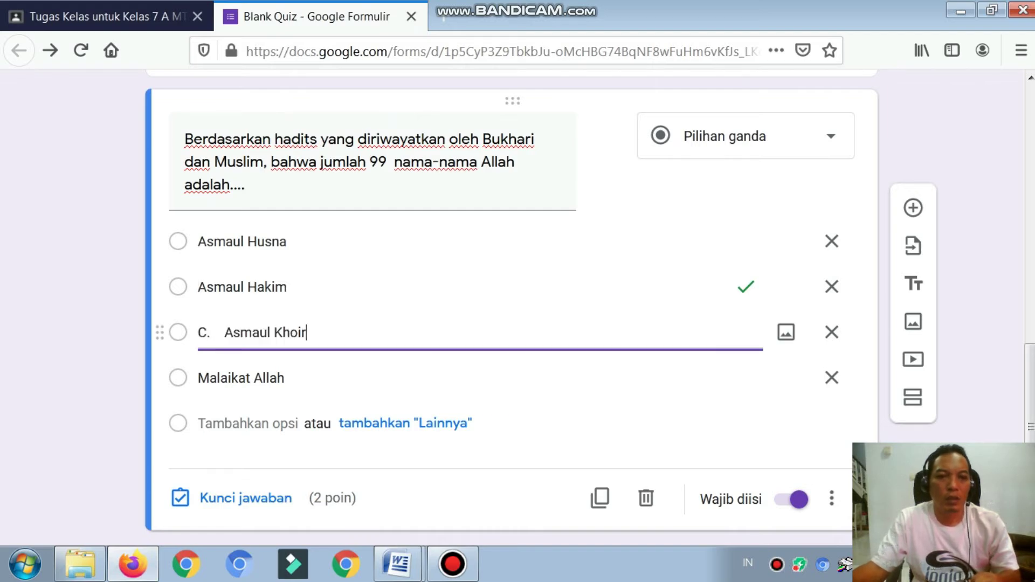
left_click(225, 333)
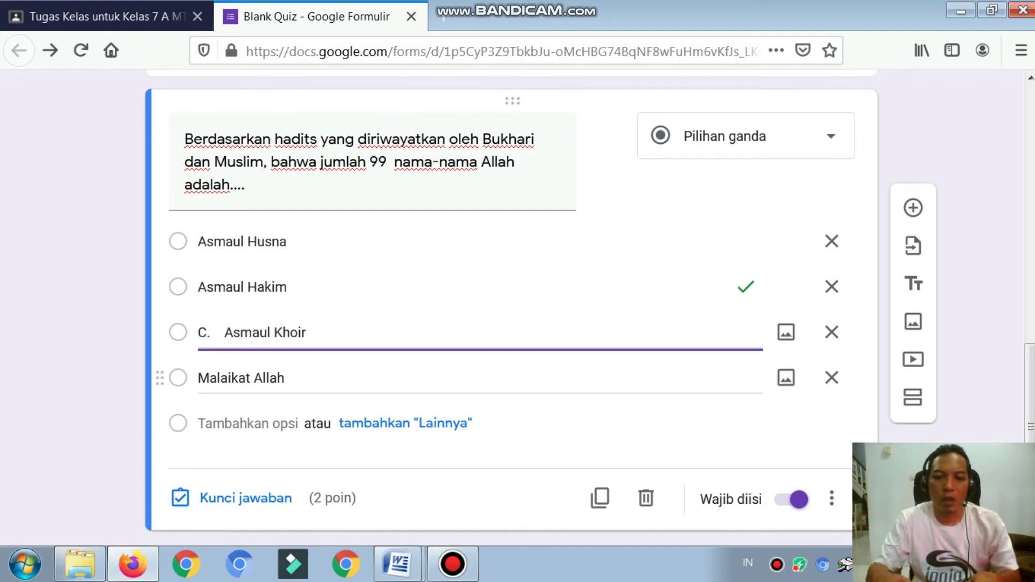
key("BackSpace")
key("BackSpace")
key("BackSpace")
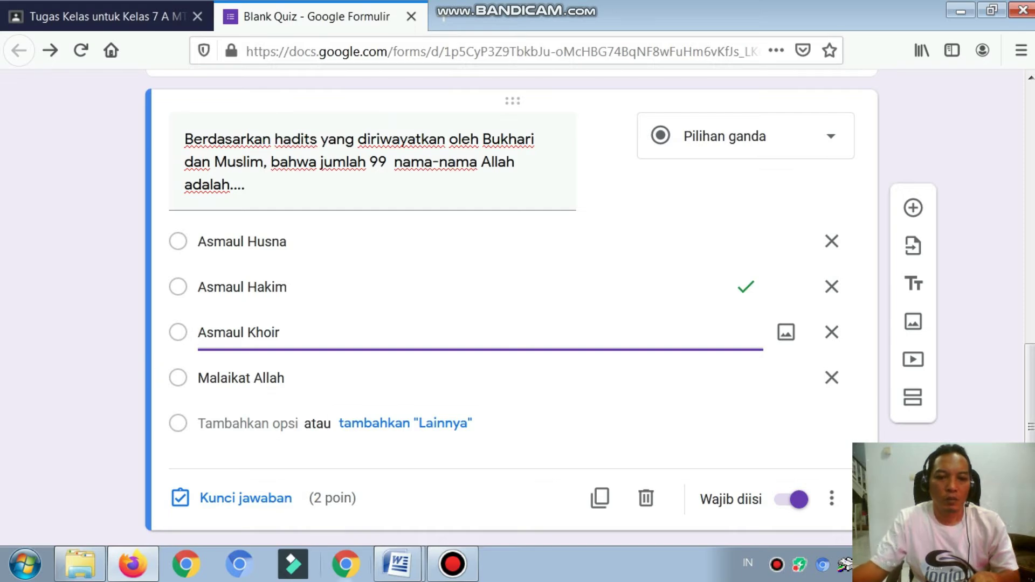
- Replace the fourth answer option with "Asmaul Hukma" copied from the Word exam document, without its "D." prefix
left_click(397, 564)
left_click(372, 495)
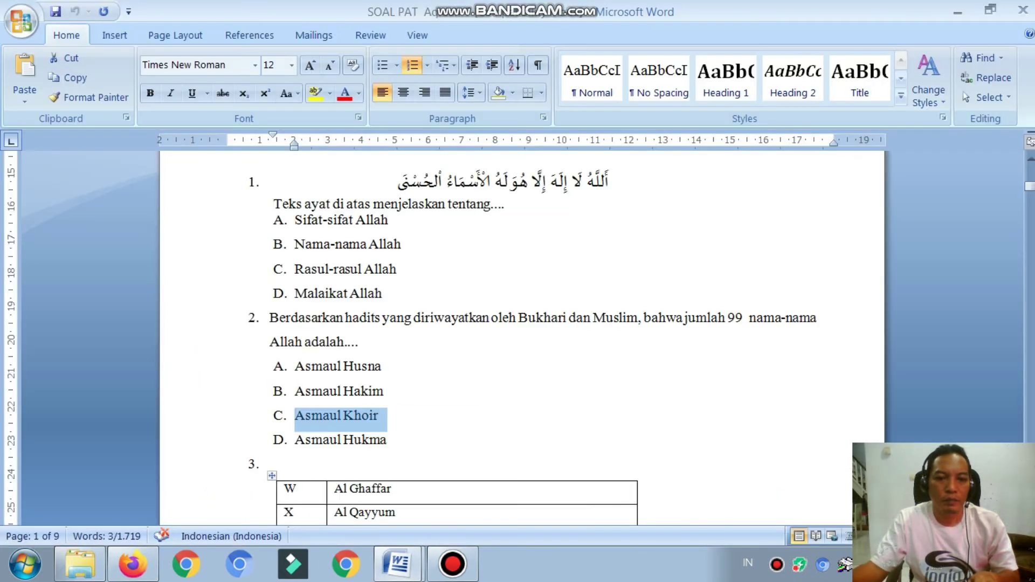
left_click_drag(296, 439, 396, 441)
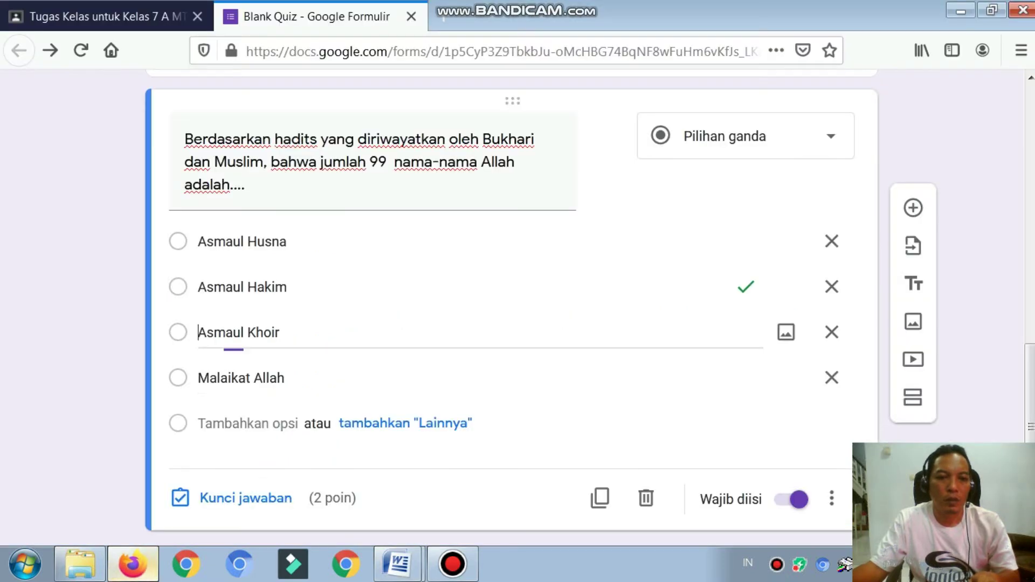
left_click(133, 563)
left_click(280, 377)
type("D.    Asmaul Hukma")
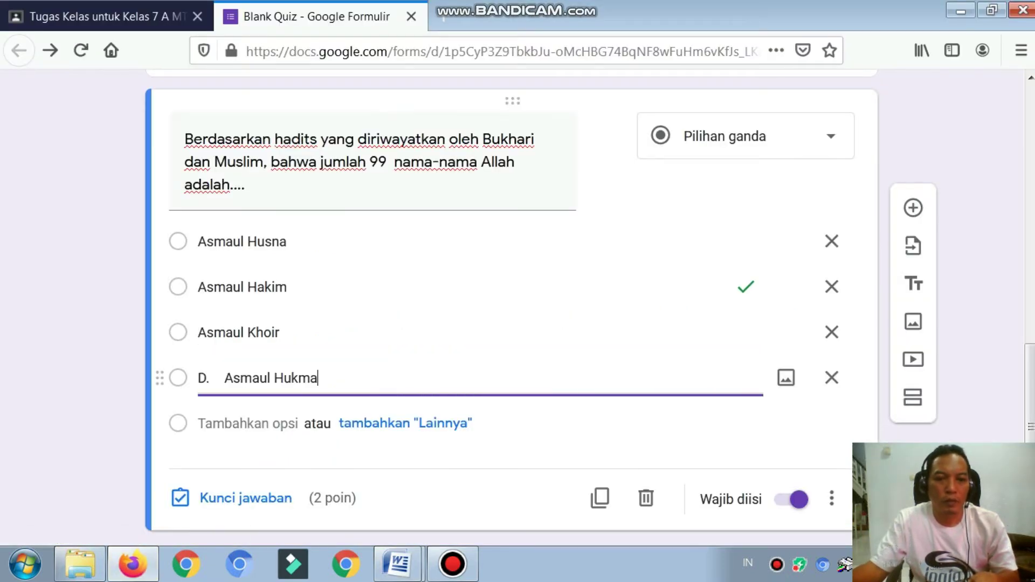
key("BackSpace")
key("BackSpace")
key("BackSpace")
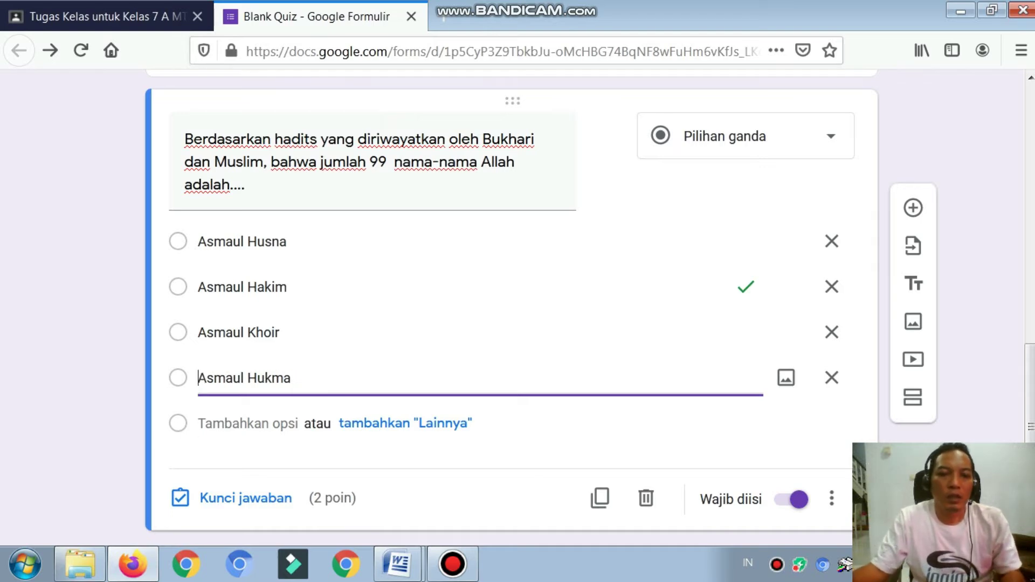
- Consult the Kunci jawaban PAT Aqidah-7 Word document, and change the form question's correct answer from Asmaul Hakim to Asmaul Husna
left_click(399, 564)
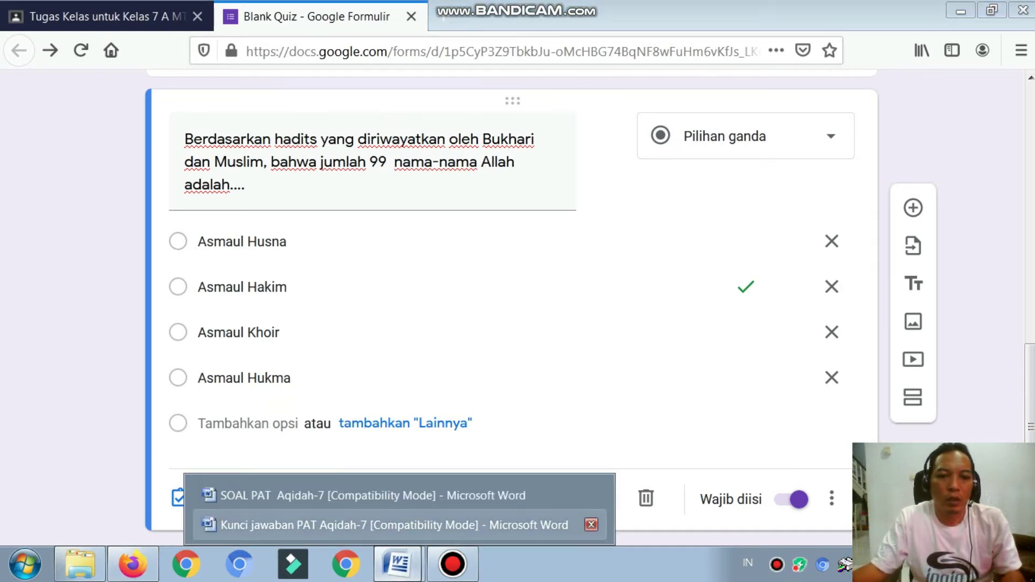
left_click(394, 525)
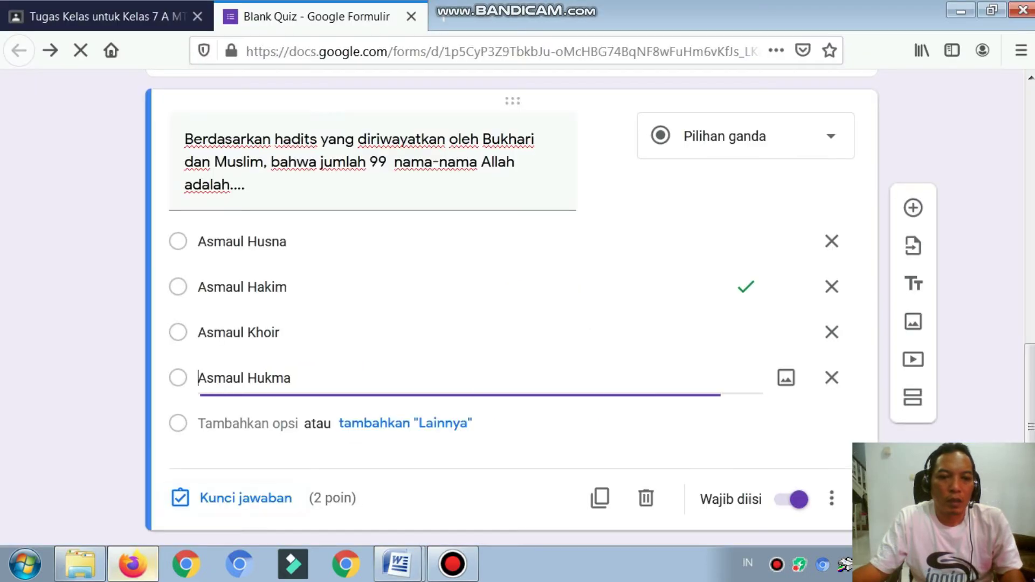
left_click(132, 564)
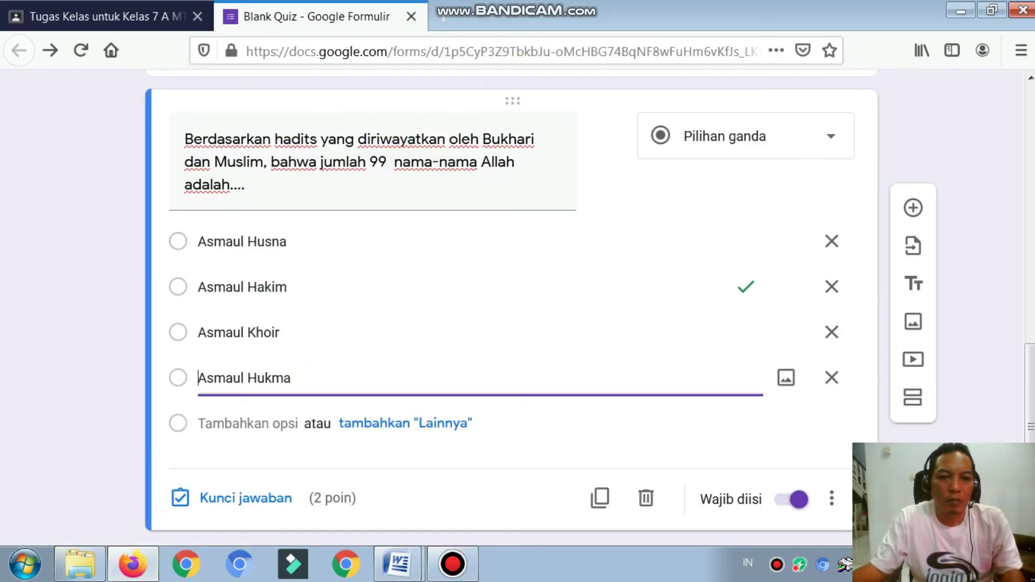
left_click(246, 497)
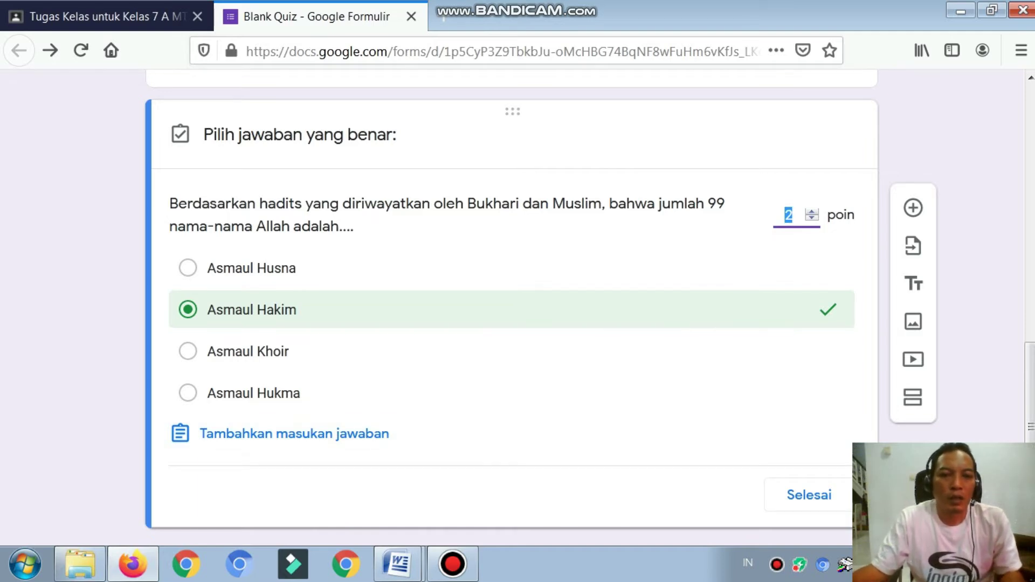
left_click(187, 309)
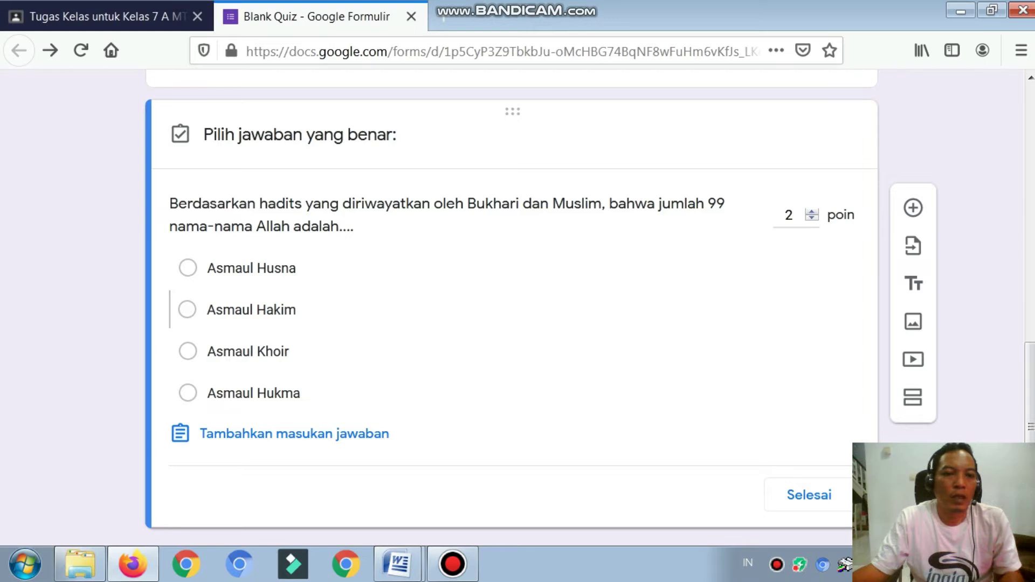
left_click(187, 309)
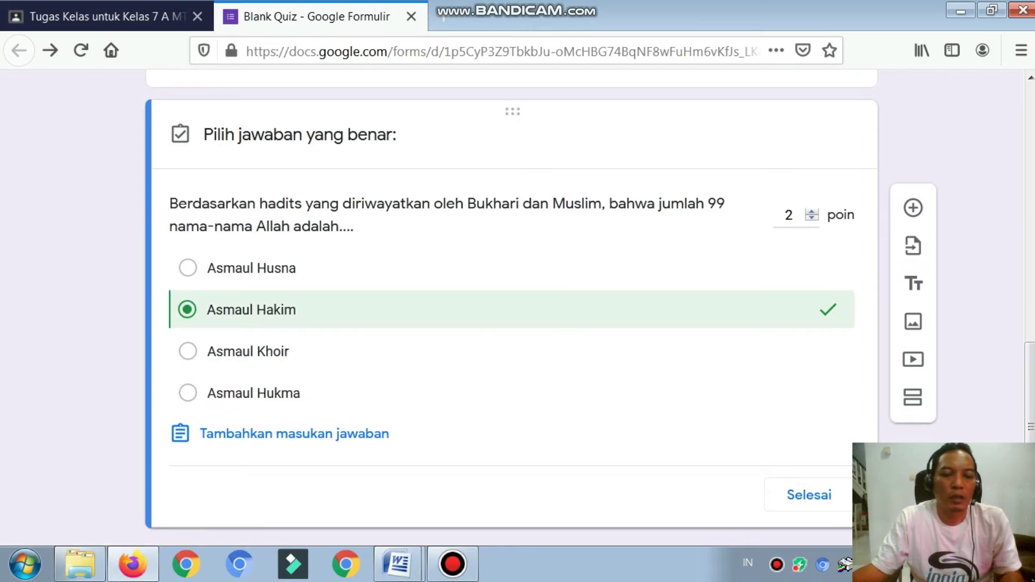
left_click(188, 309)
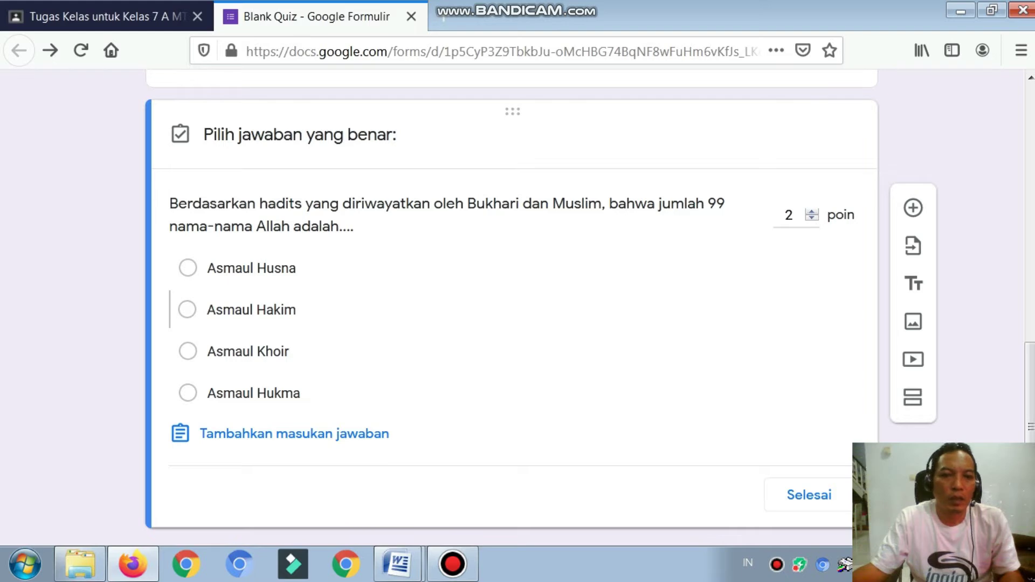
left_click(188, 268)
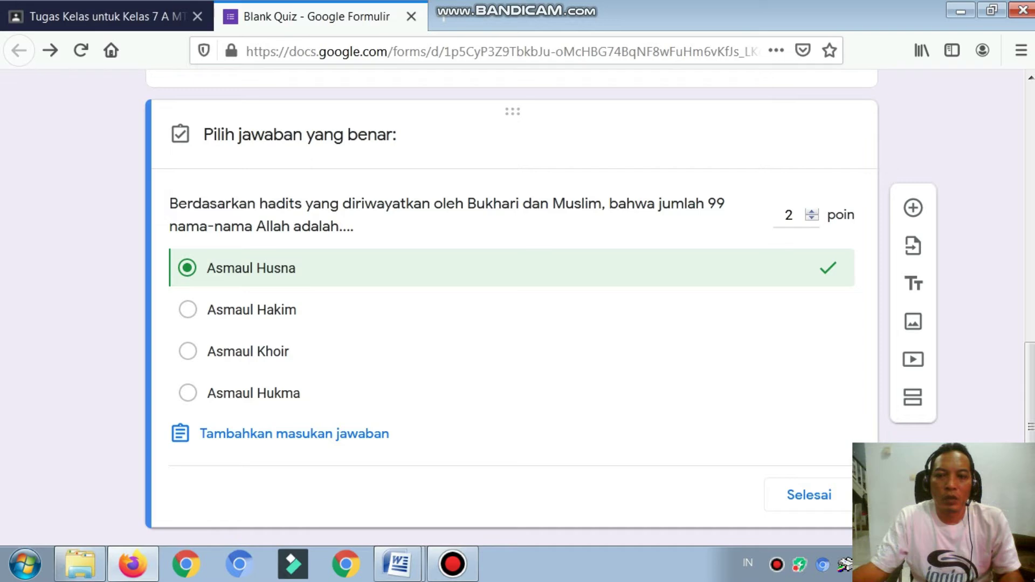
scroll(511, 302, "down", 2)
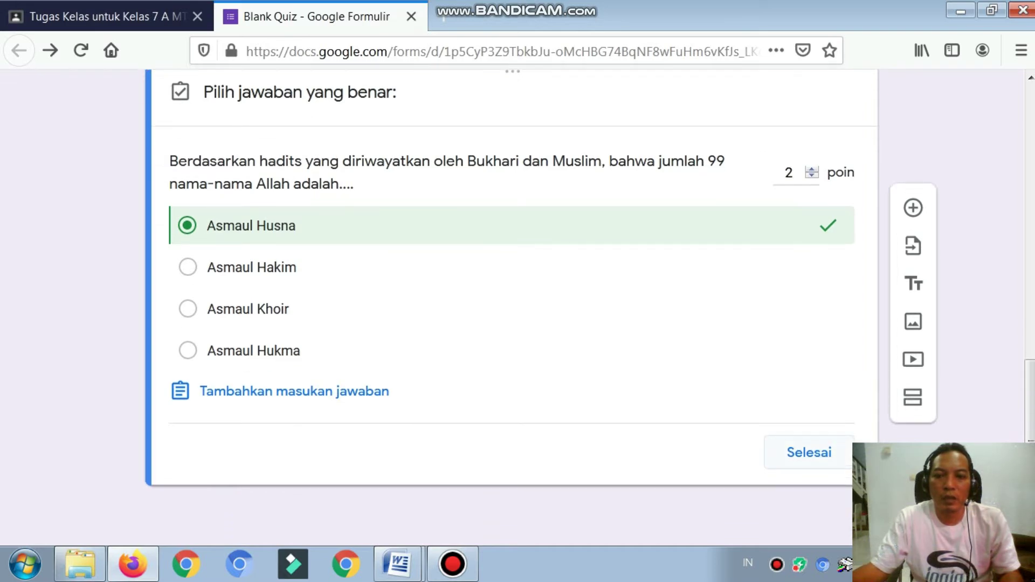
left_click(808, 453)
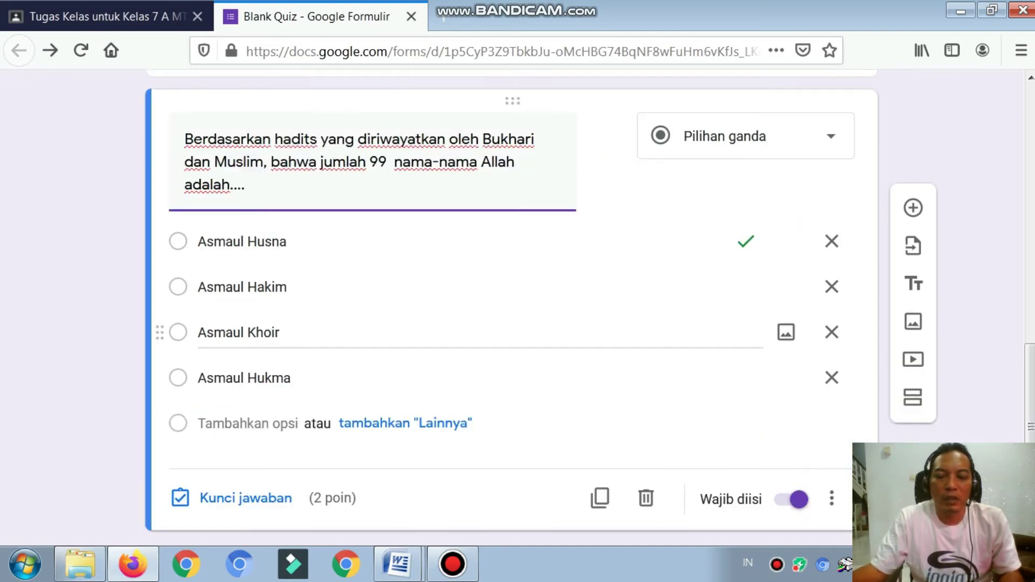
scroll(485, 332, "down", 2)
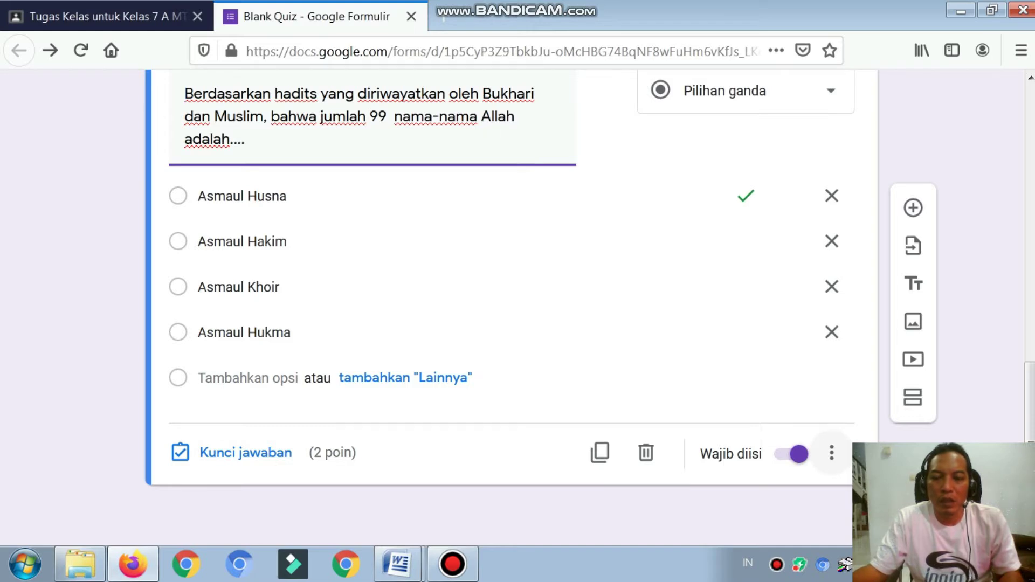
- Check the option-shuffling setting of the Asmaul Husna question, and review the form from its title through both questions
left_click(831, 453)
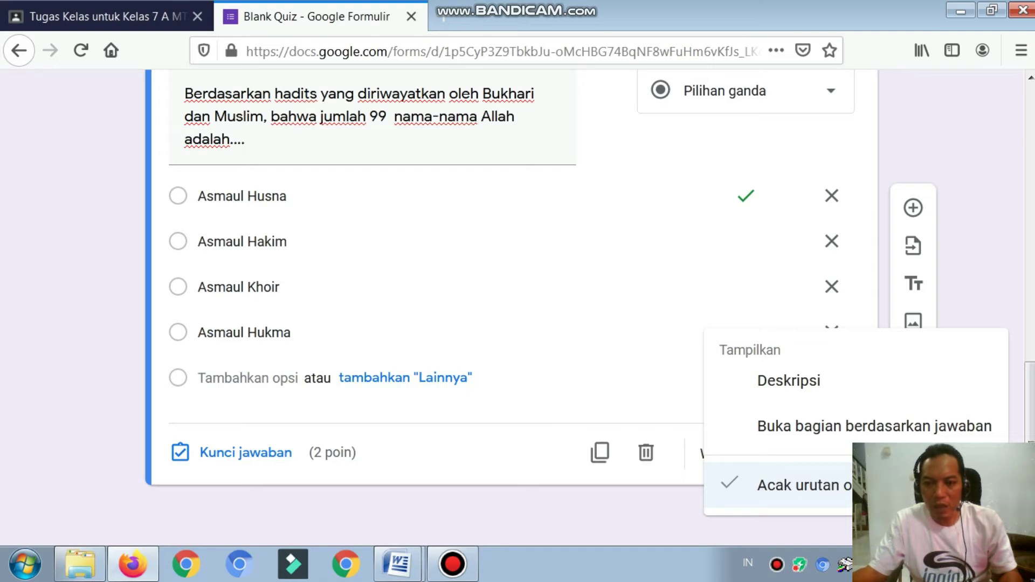
left_click(596, 385)
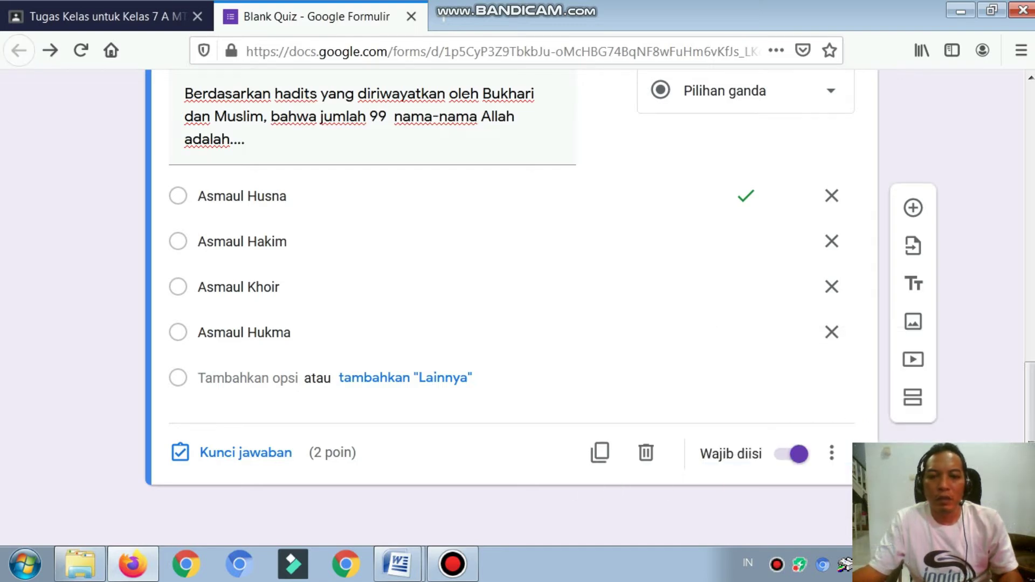
scroll(593, 334, "up", 2)
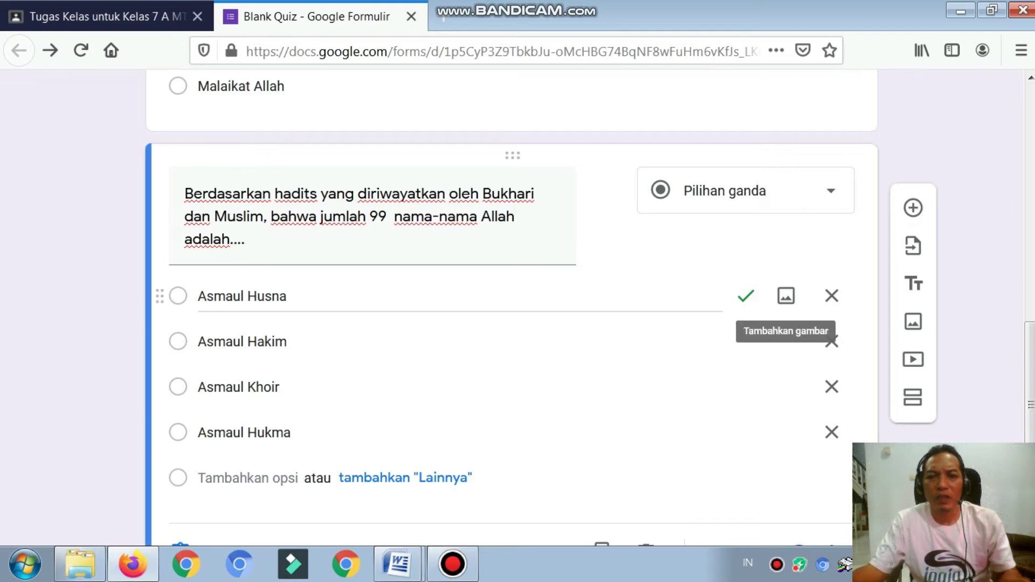
scroll(485, 339, "down", 2)
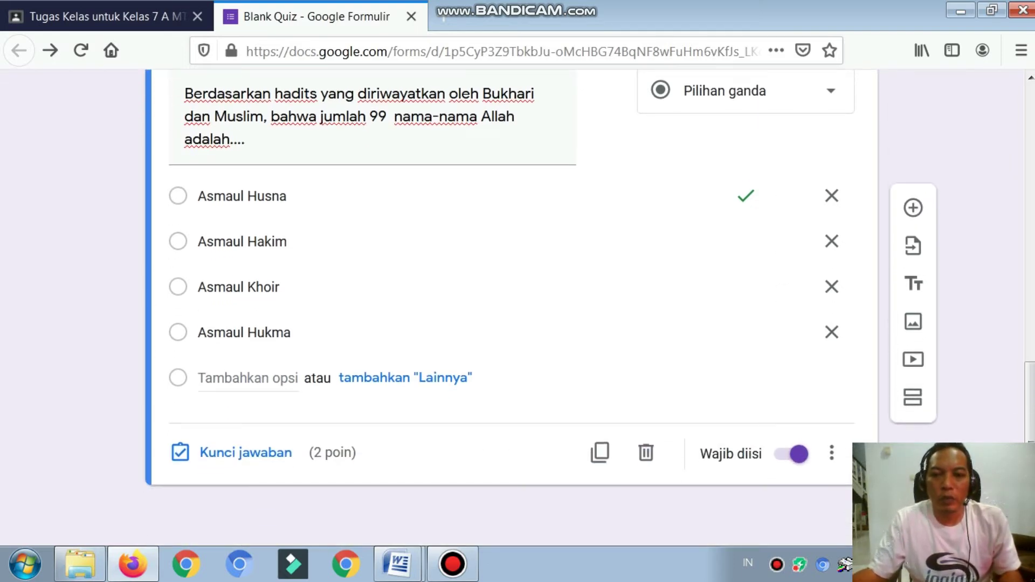
scroll(511, 284, "up", 8)
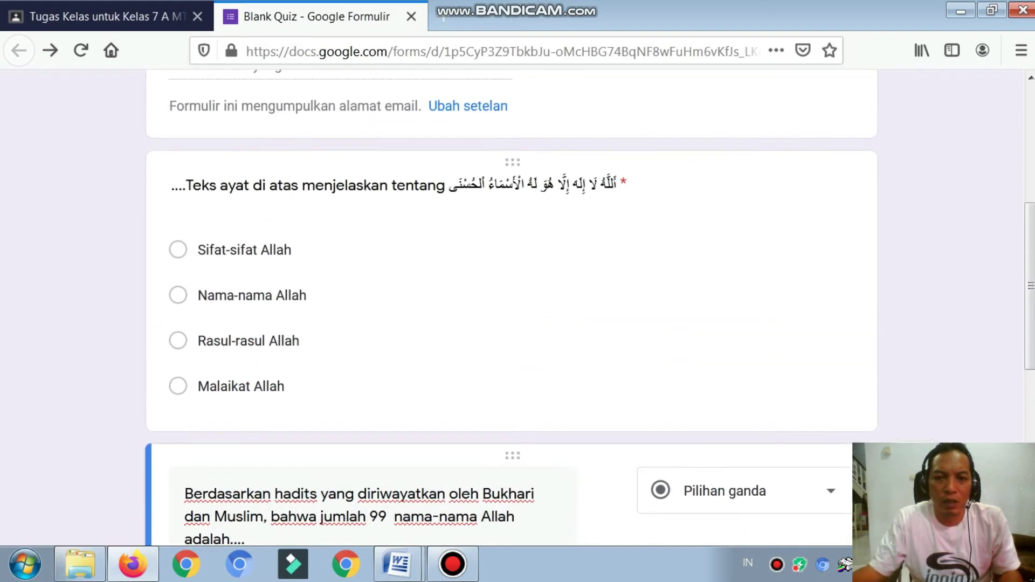
scroll(511, 283, "down", 8)
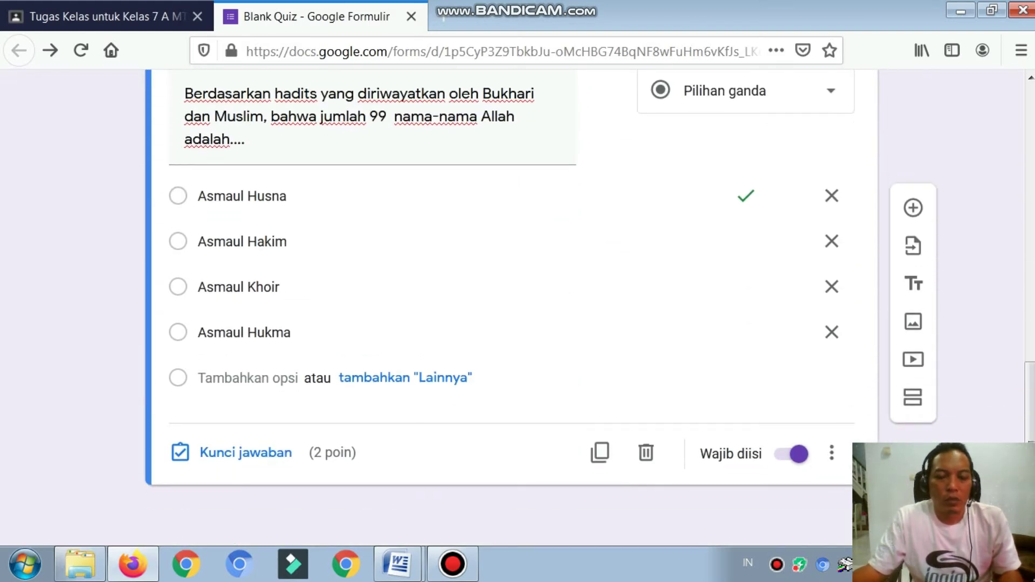
scroll(511, 283, "up", 10)
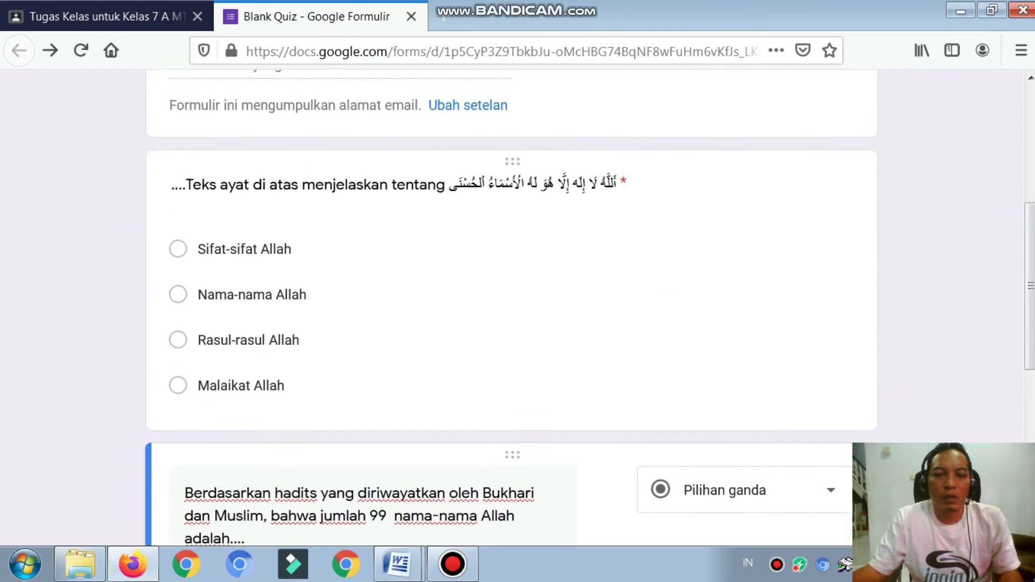
scroll(511, 283, "up", 4)
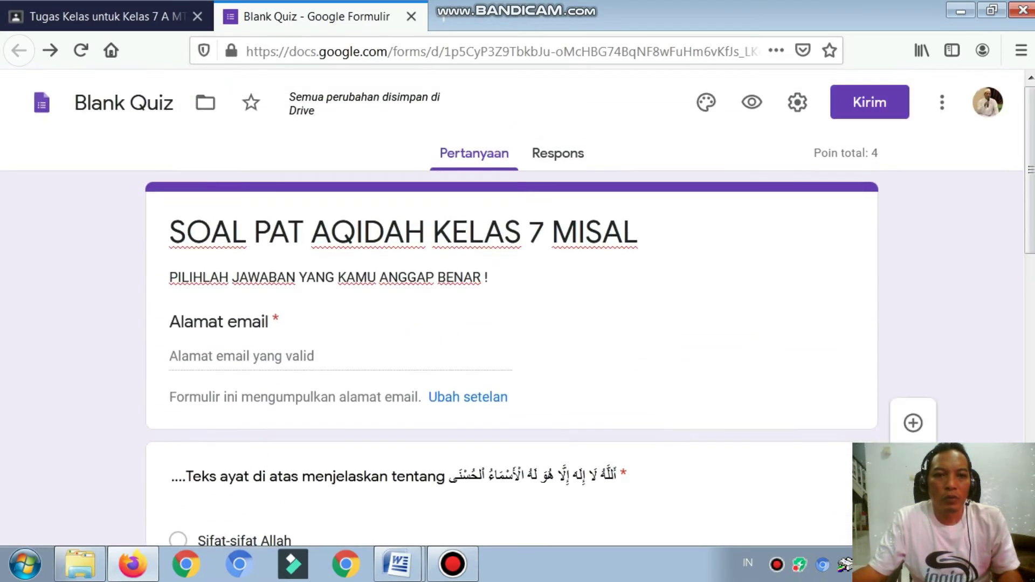
scroll(511, 283, "down", 8)
scroll(511, 291, "down", 5)
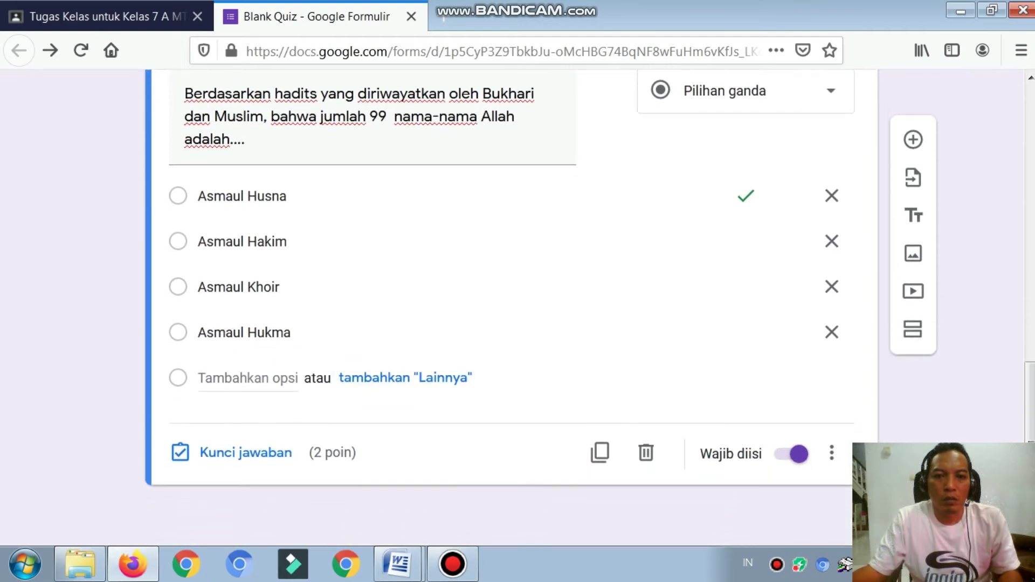
- Look through the SOAL PAT Aqidah-7 Word document from its exam instructions to the last question
left_click(398, 564)
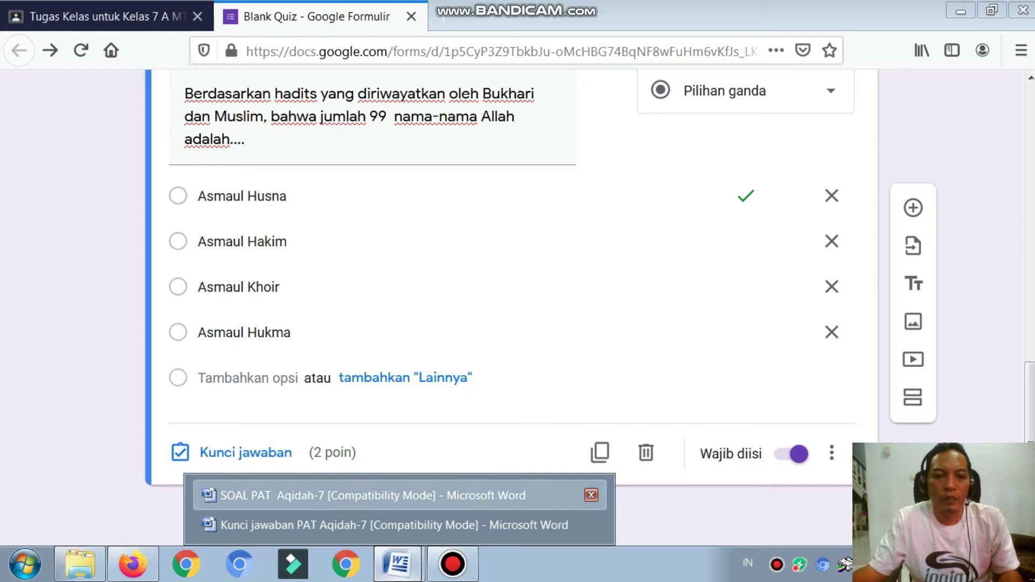
left_click(372, 495)
scroll(521, 338, "up", 15)
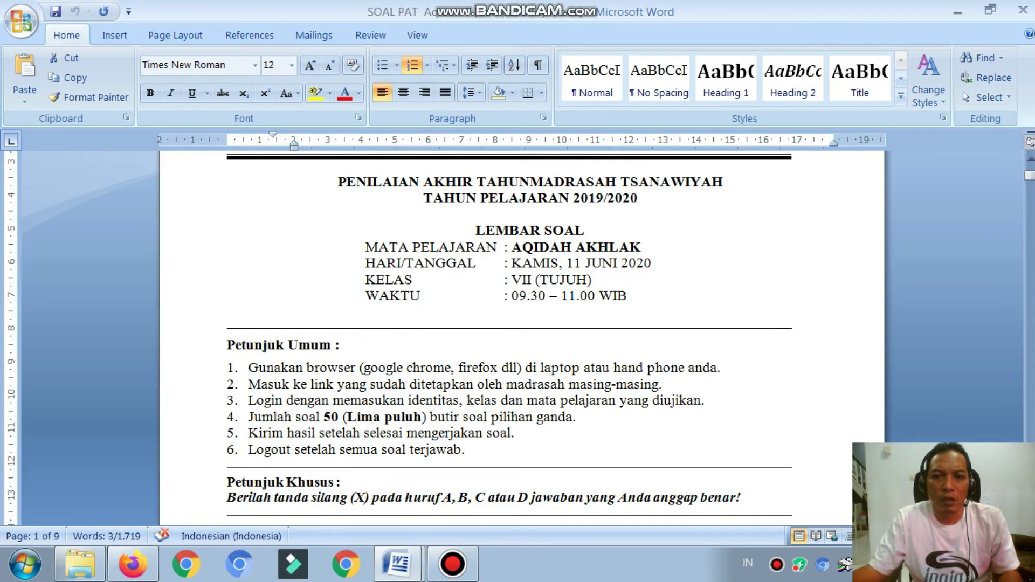
scroll(522, 338, "down", 20)
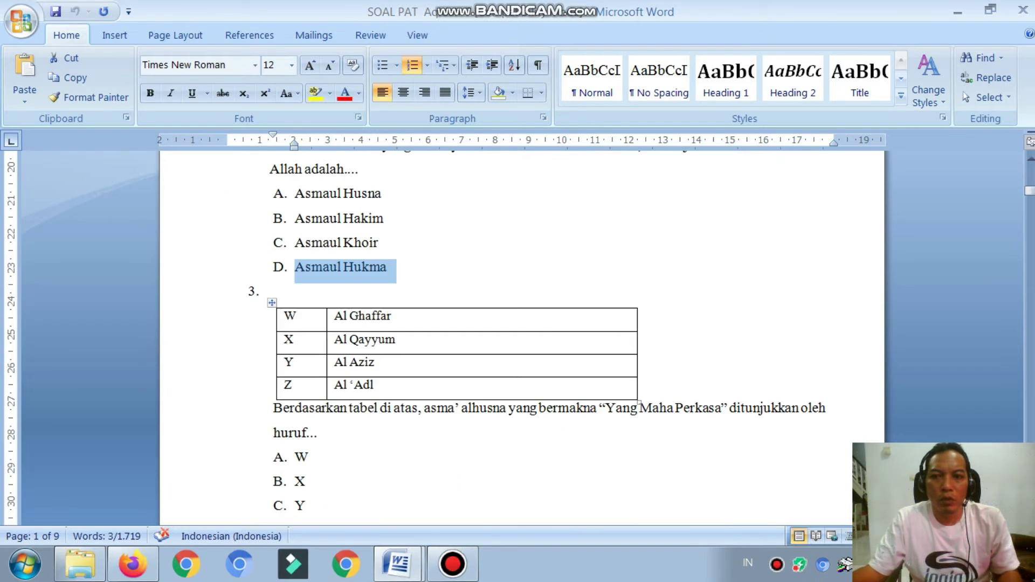
scroll(522, 338, "down", 20)
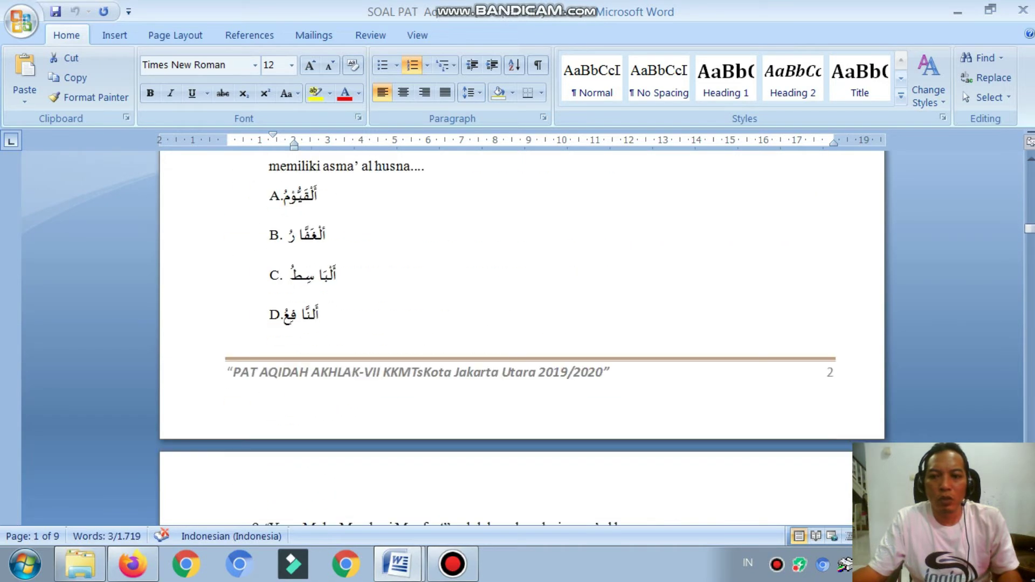
scroll(522, 338, "down", 20)
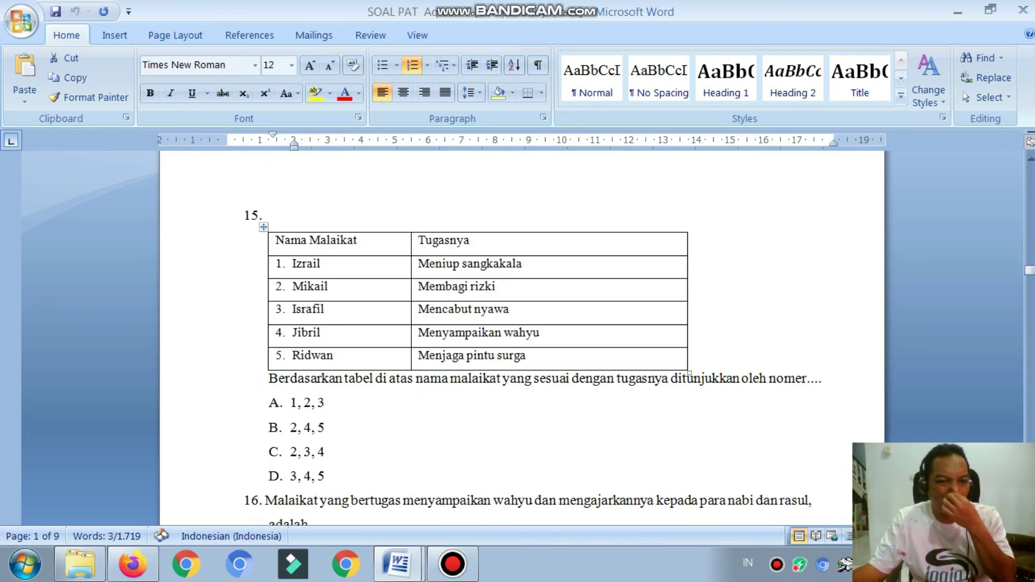
scroll(521, 337, "down", 20)
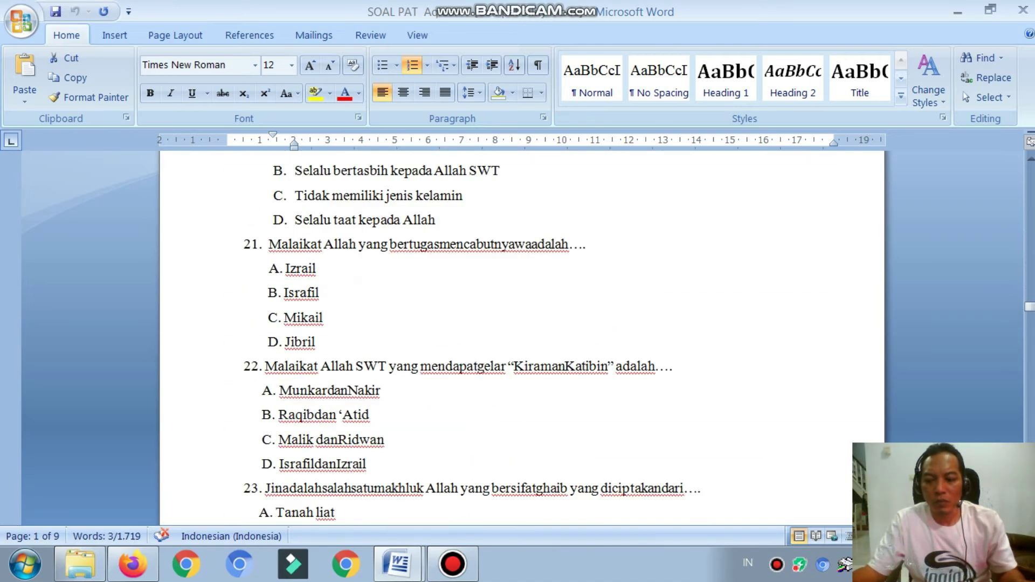
key("Down")
key("Down")
key("Down")
key("Down")
key("Down")
key("Down")
key("Down")
key("Down")
key("Down")
key("Down")
key("Down")
key("Down")
key("Down")
key("Down")
key("Down")
key("Down")
key("Down")
key("Down")
key("Down")
key("Down")
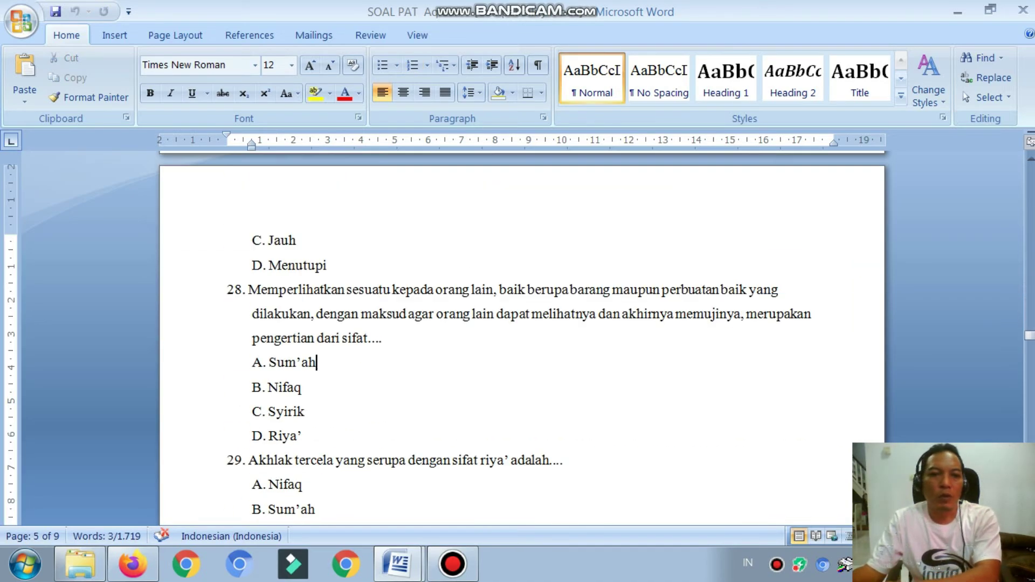
key("Down")
key("Down")
key("Down")
key("Down")
key("Down")
key("Down")
key("Down")
key("Down")
key("Down")
key("Down")
key("Down")
key("Down")
key("Down")
key("Down")
key("Down")
key("Down")
key("Down")
key("Down")
key("Down")
key("Down")
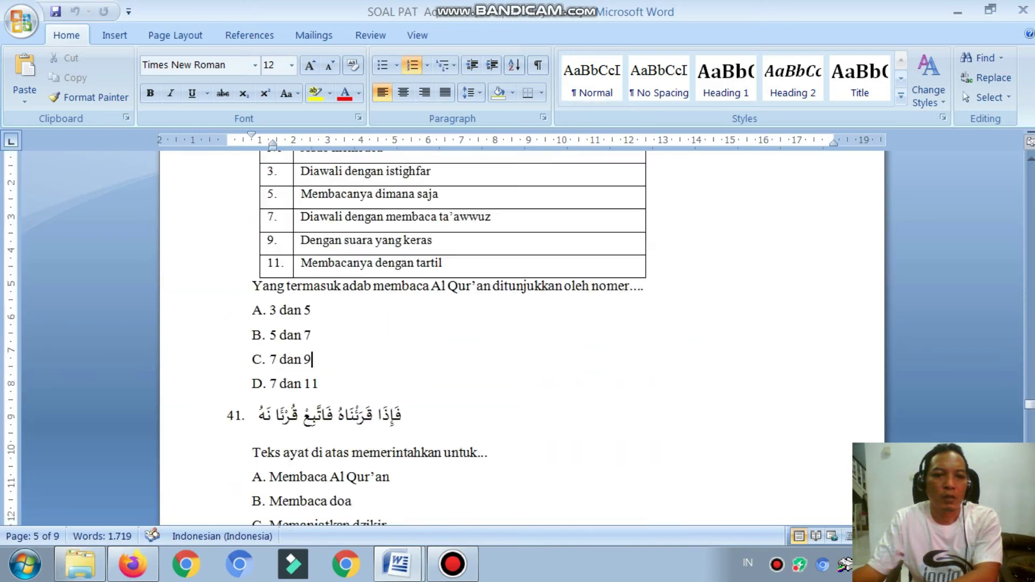
key("ctrl+End")
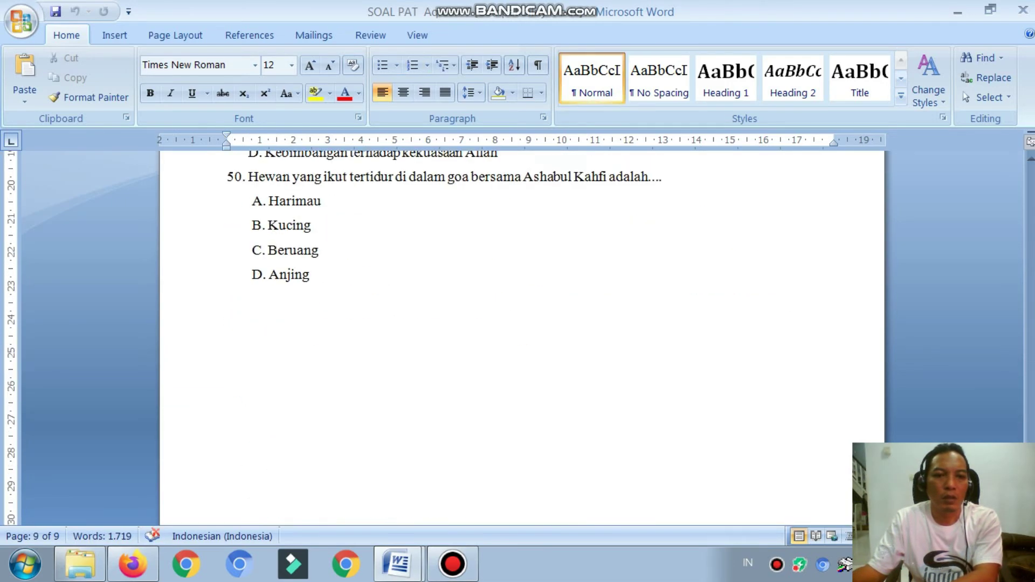
scroll(522, 280, "up", 1)
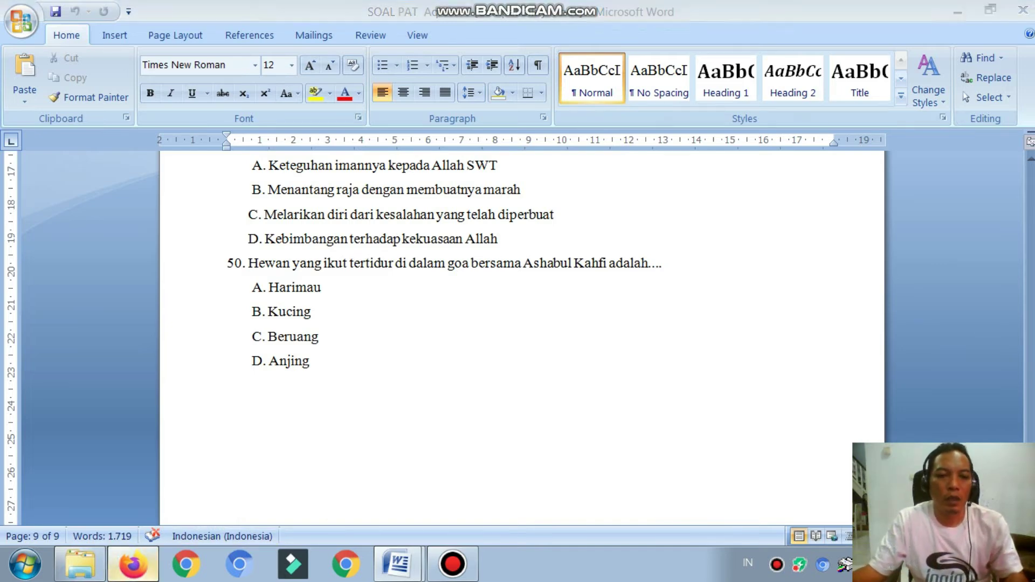
- Return to the Google Form and, in its general settings, keep email collection enabled and turn on response receipts when respondents request them
left_click(133, 563)
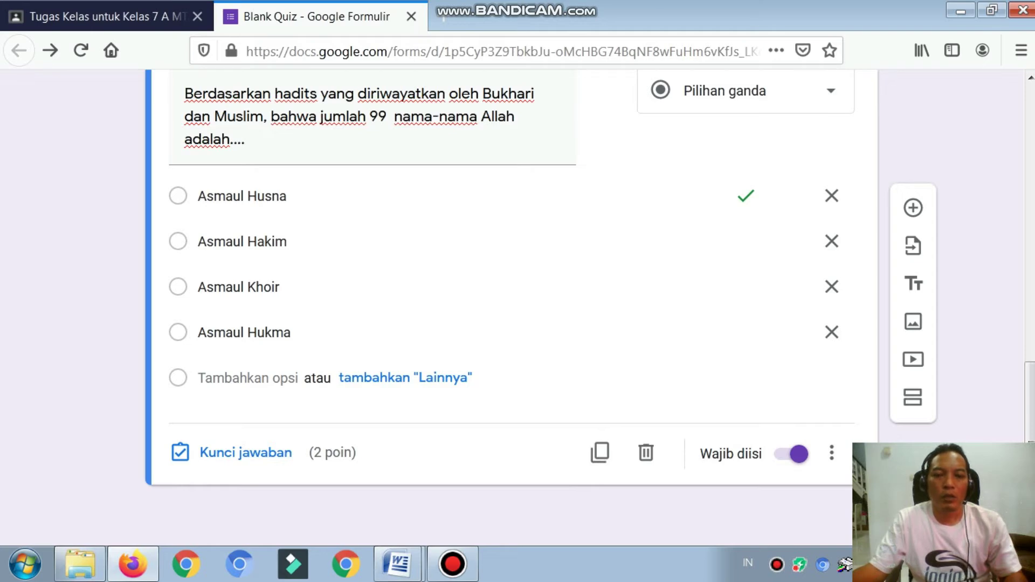
scroll(599, 470, "up", 10)
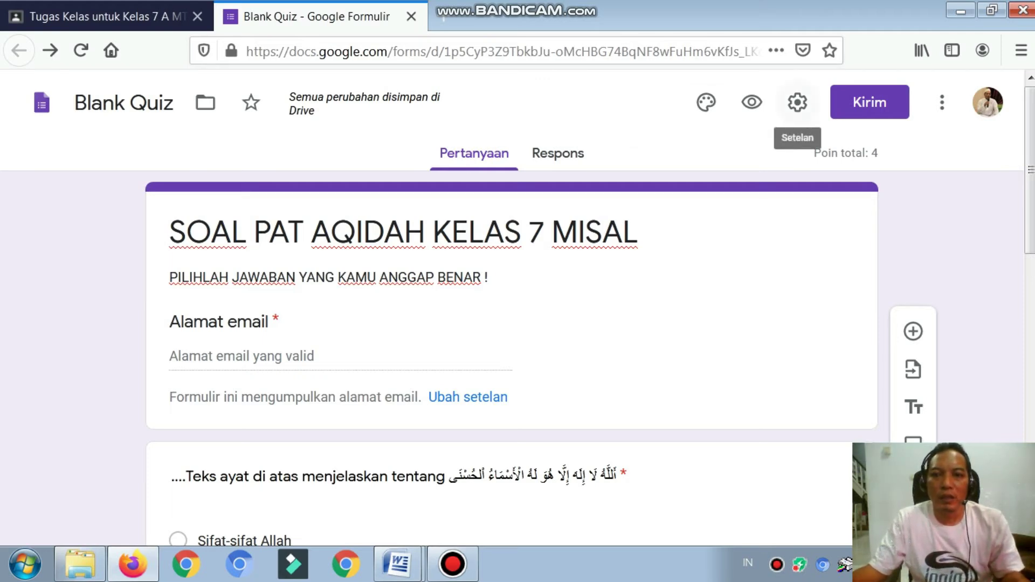
left_click(797, 102)
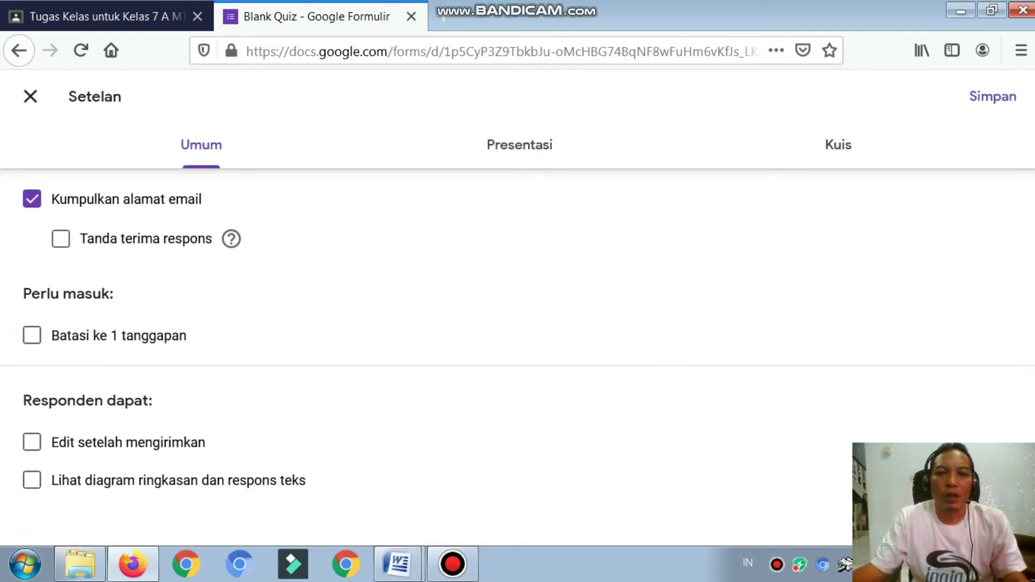
left_click(32, 199)
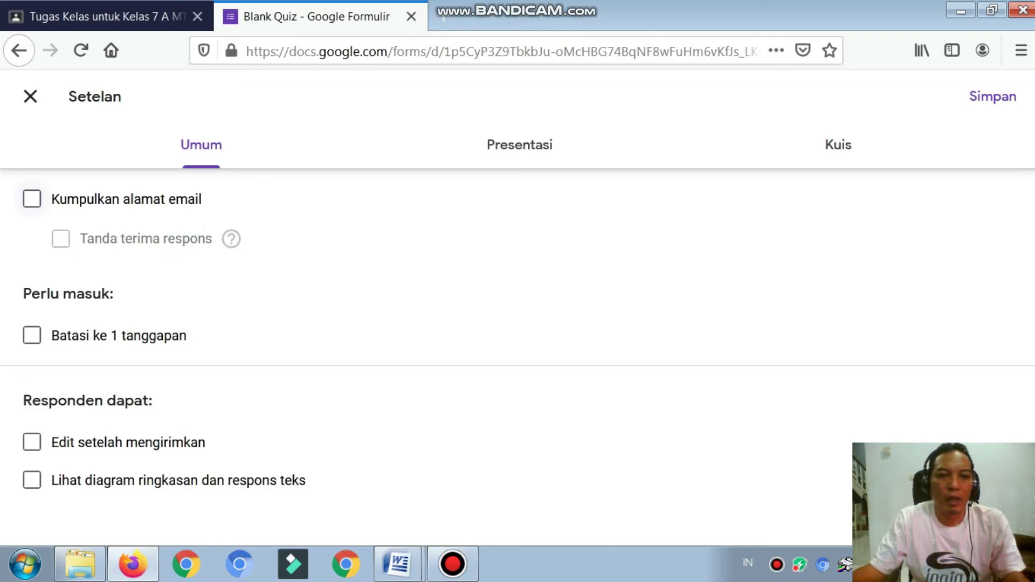
left_click(32, 199)
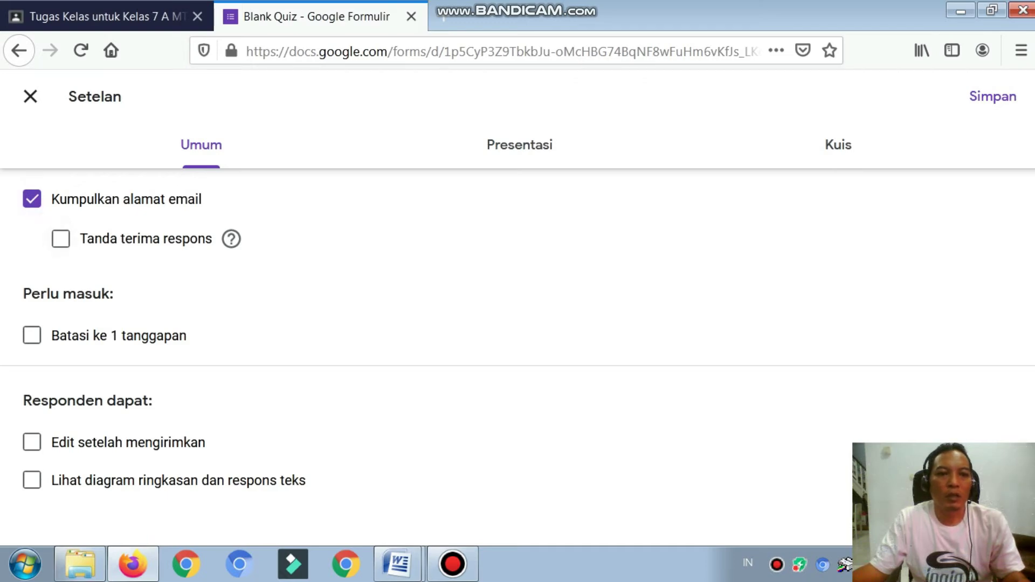
left_click(61, 238)
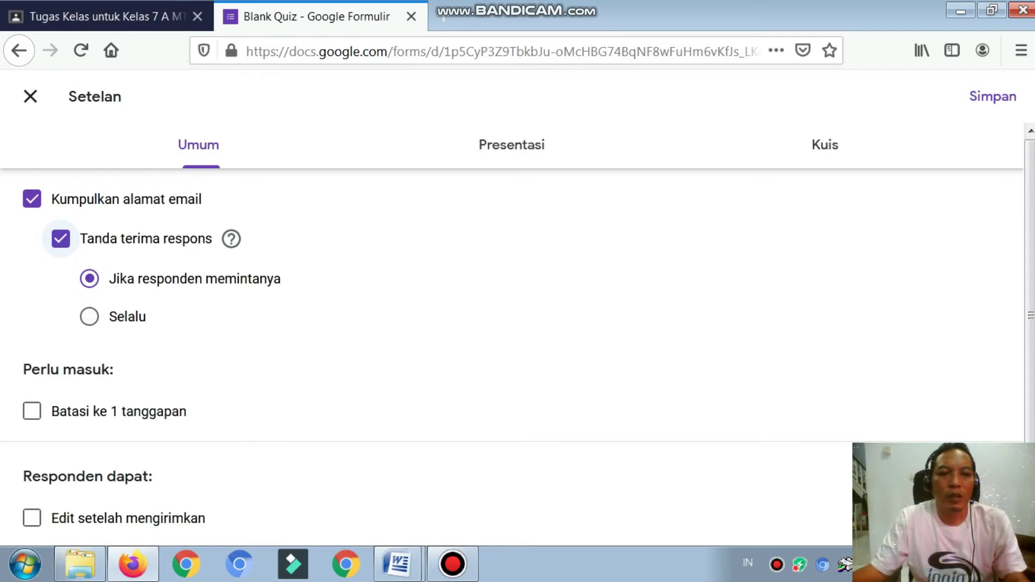
scroll(512, 334, "down", 2)
scroll(511, 334, "up", 2)
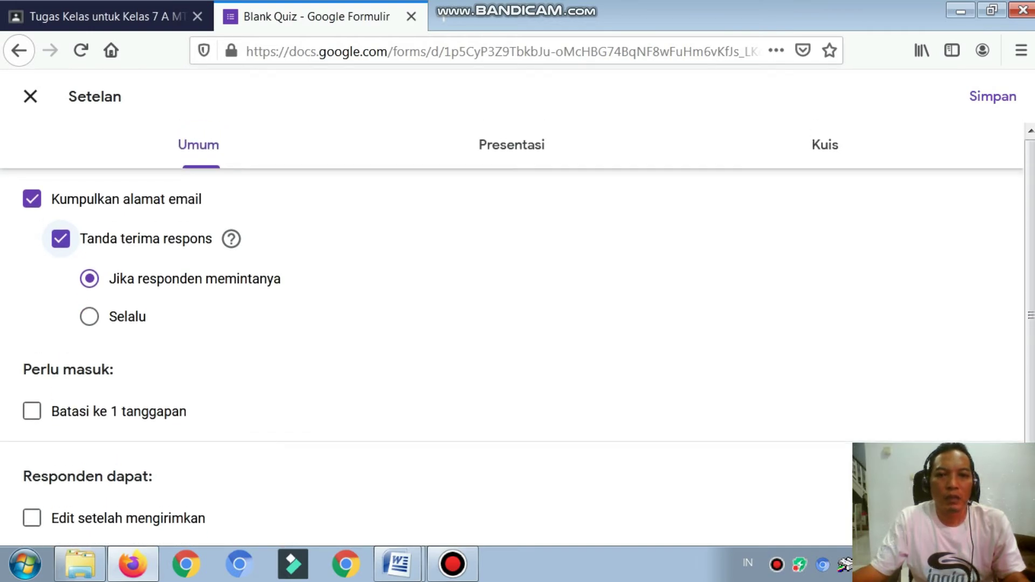
- In the presentation settings, enable shuffled question order and keep the link for submitting another response enabled
left_click(512, 145)
left_click(32, 237)
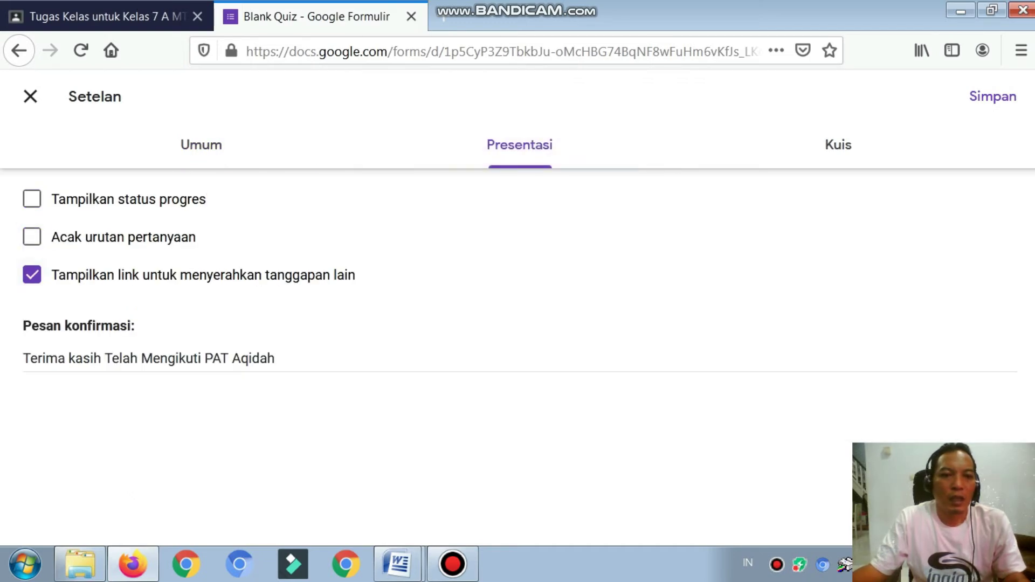
left_click(31, 274)
left_click(32, 275)
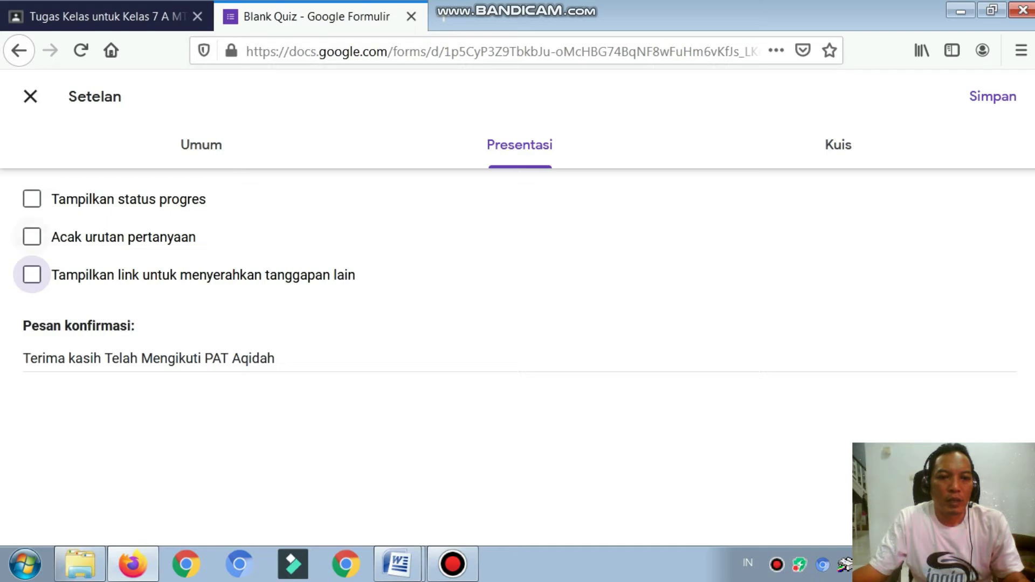
left_click(32, 237)
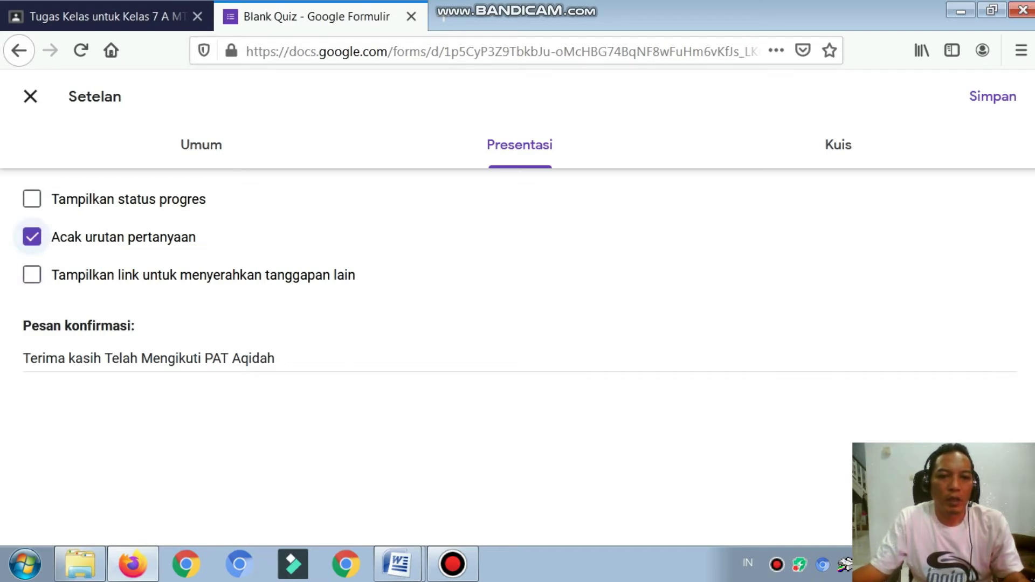
left_click(32, 275)
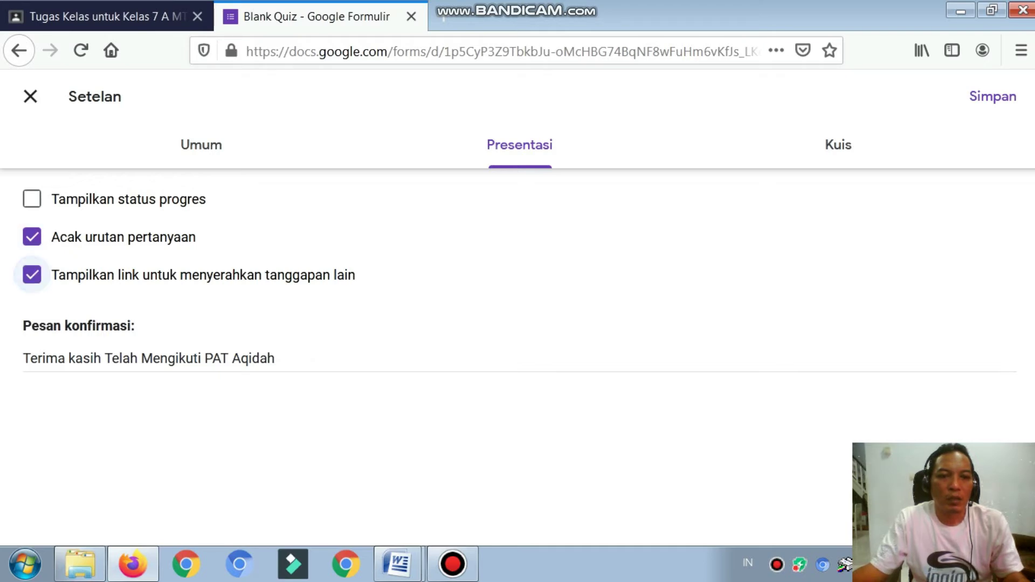
- Replace the form's confirmation message with "Terima Kasih Telah Mengikuti PAT Aqidah" and save the form settings
left_click(141, 358)
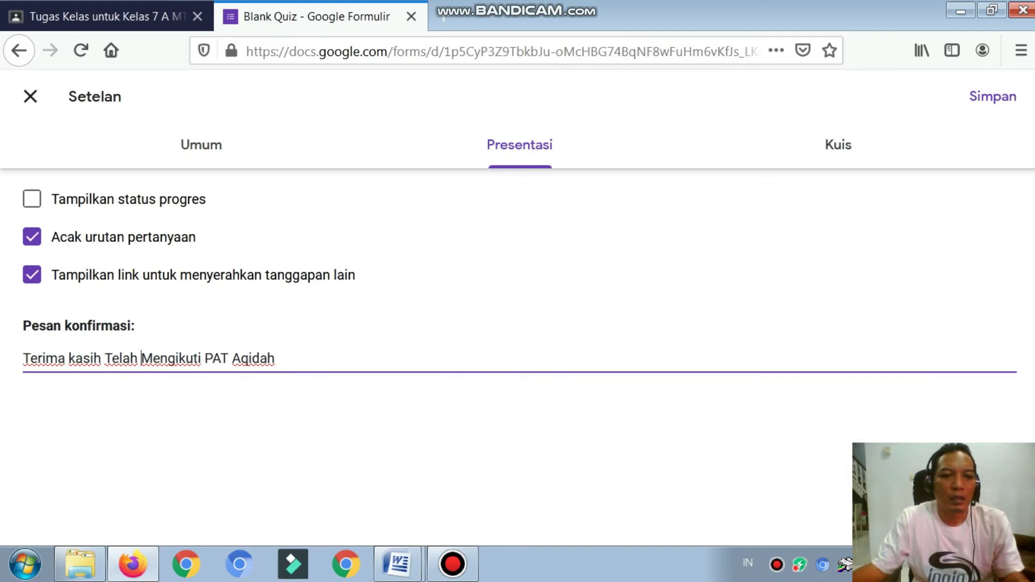
mouse_move(24, 359)
left_mouse_down()
mouse_move(279, 358)
mouse_move(22, 359)
left_mouse_up()
left_click(278, 359)
type("T")
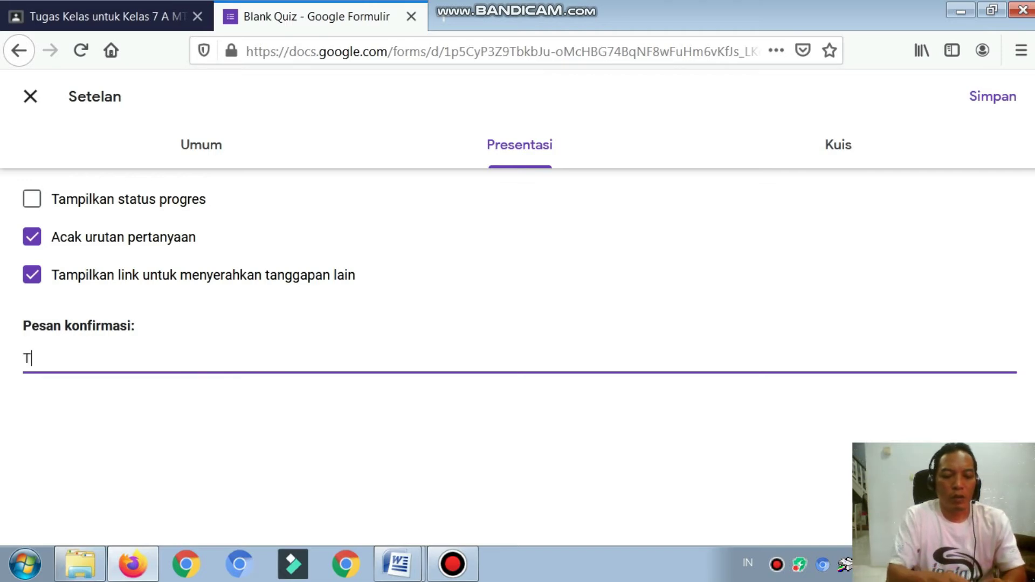
type("erima Kas")
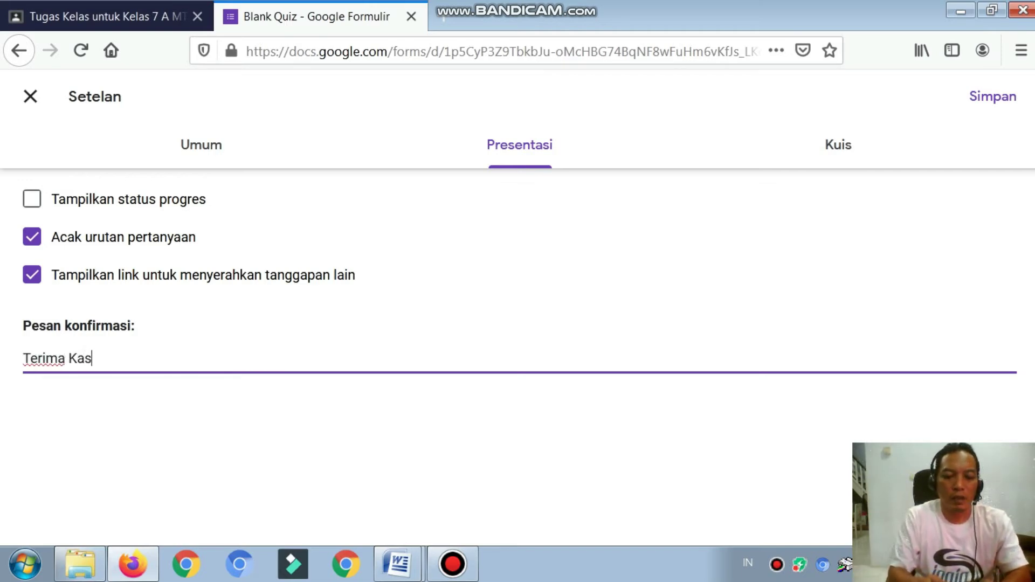
type("ih Telah")
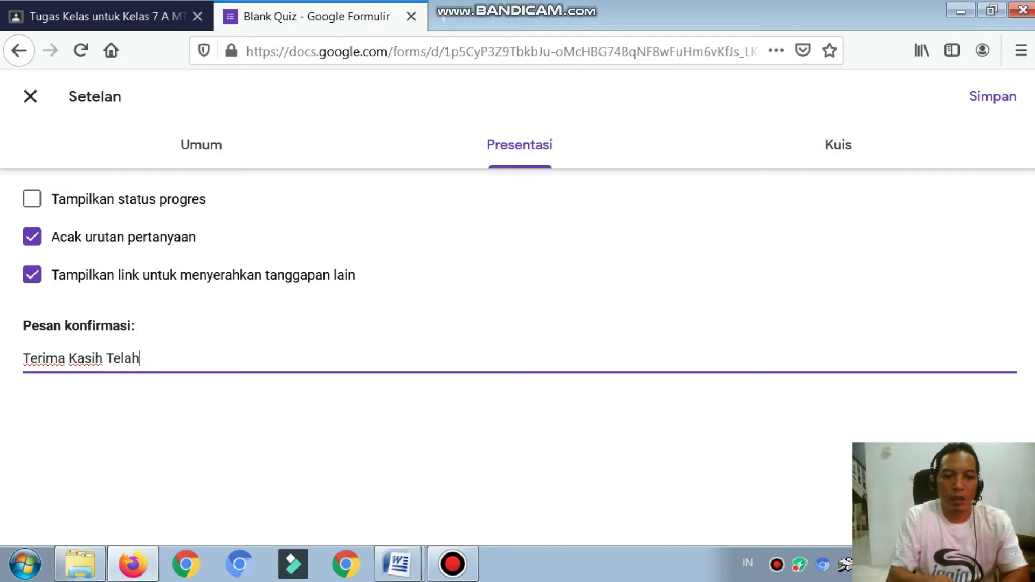
type(" Mengiku")
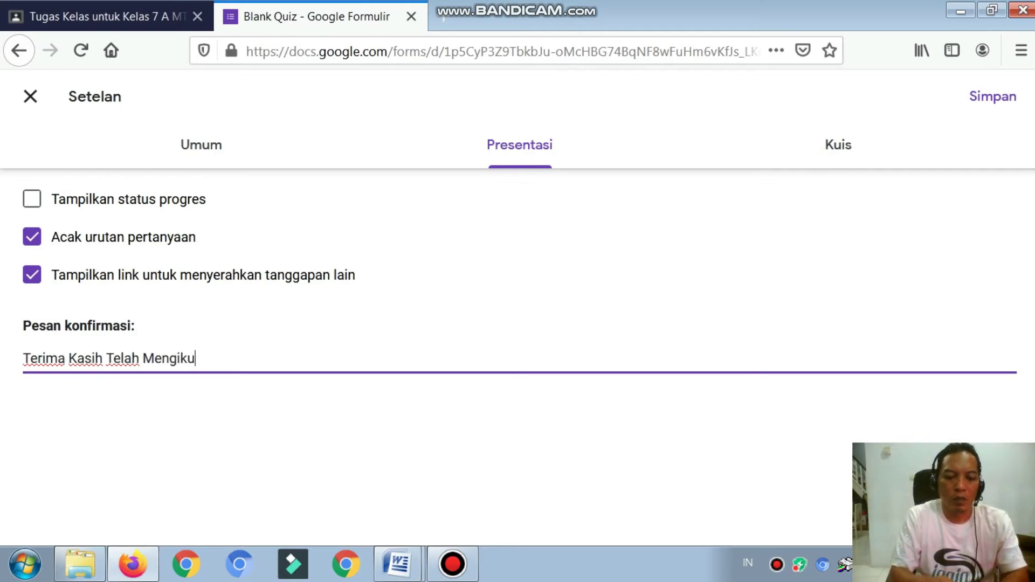
type("ti PAT")
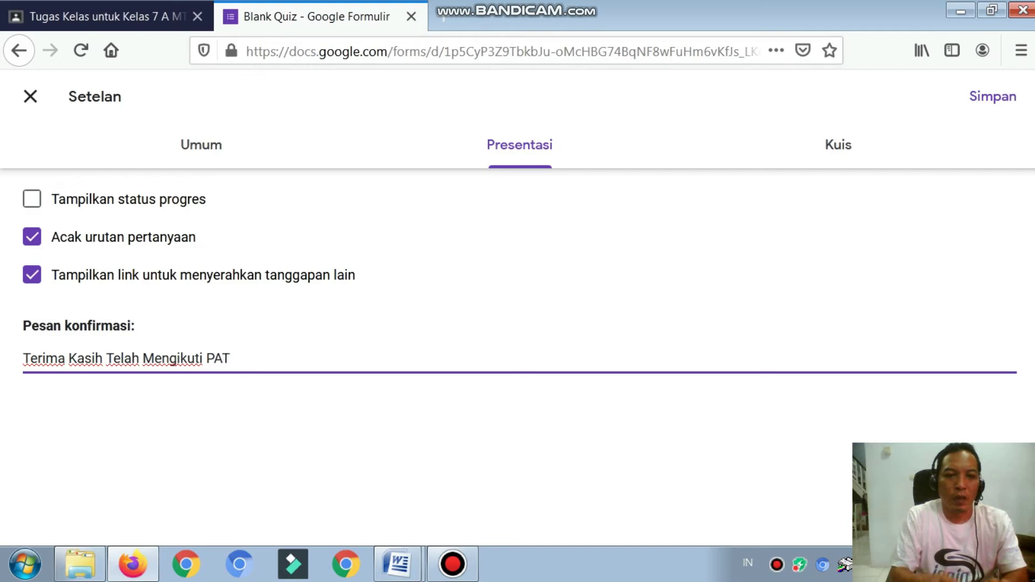
type(" Aqidah")
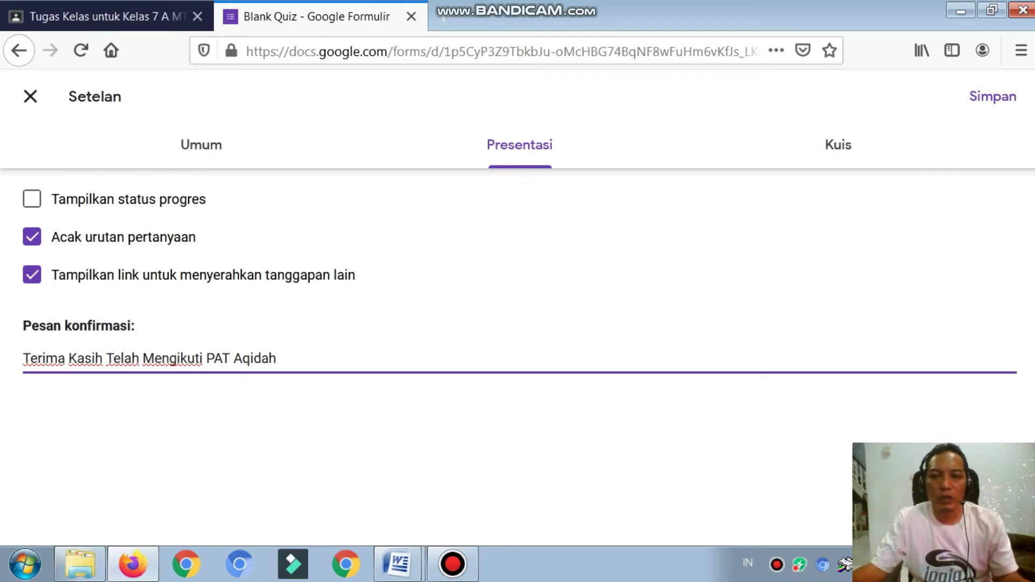
left_click(992, 96)
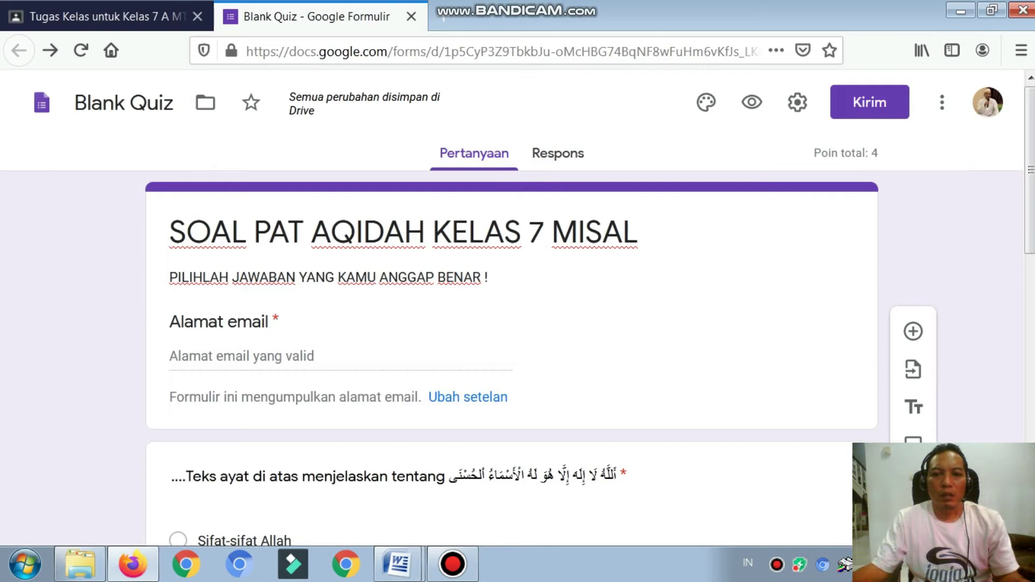
- Return to the Google Classroom assignment and clear its existing title and instructions
left_click(91, 17)
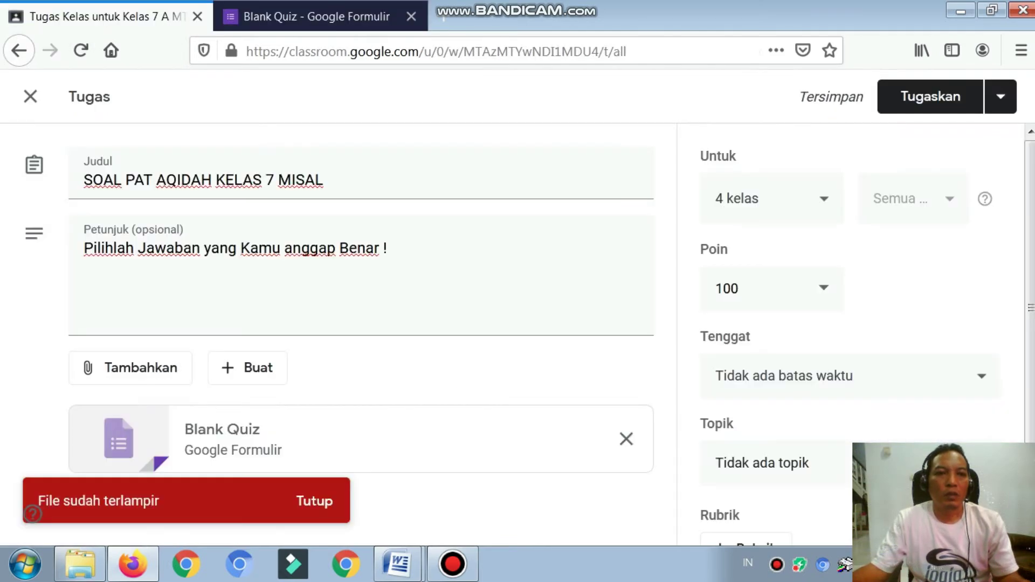
left_click_drag(324, 180, 84, 180)
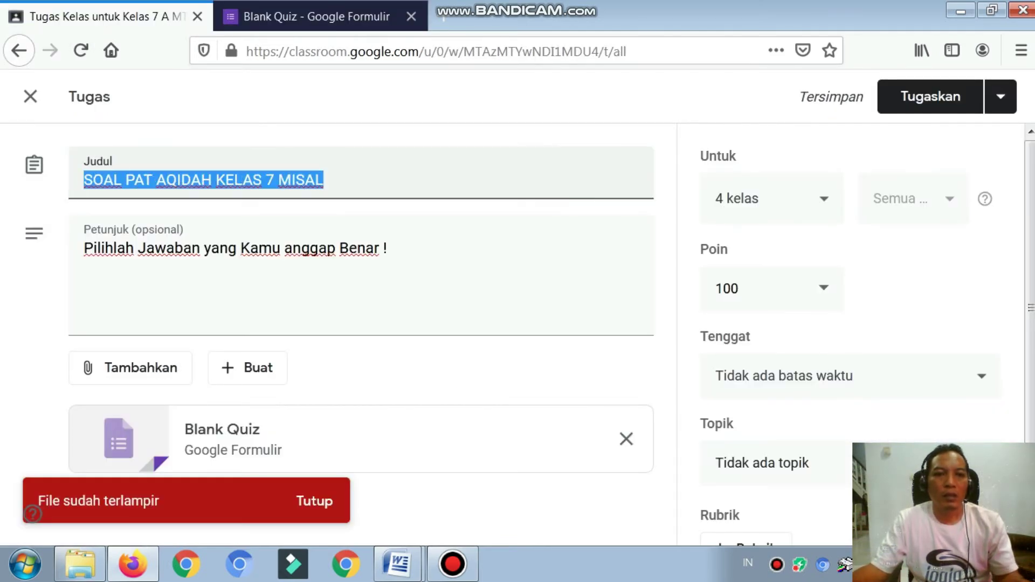
key("BackSpace")
left_click_drag(387, 248, 83, 248)
key("BackSpace")
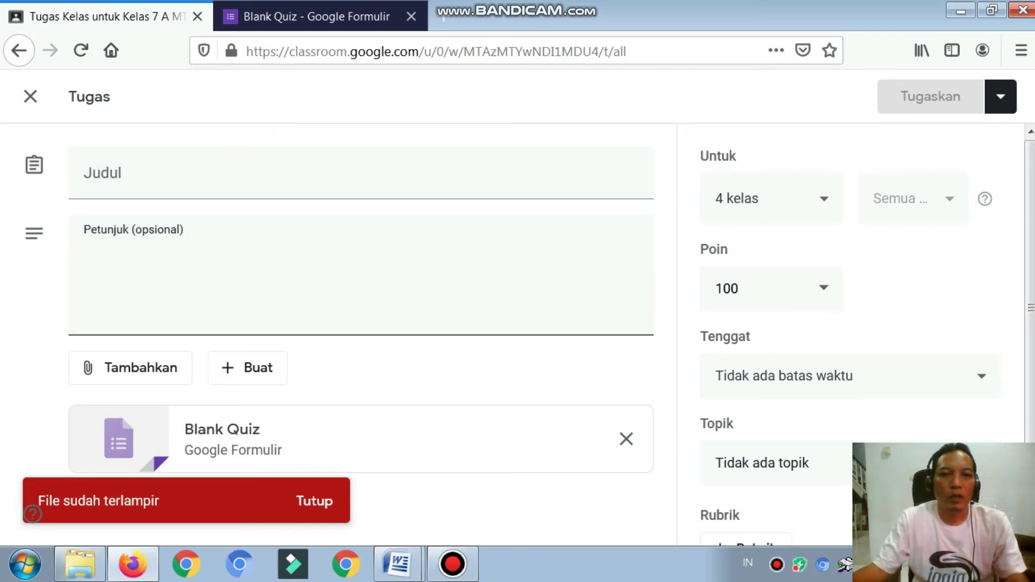
- Enter "SOAL PAT AQIDAH KELAS 7 MISAL" as the assignment title
left_click(84, 180)
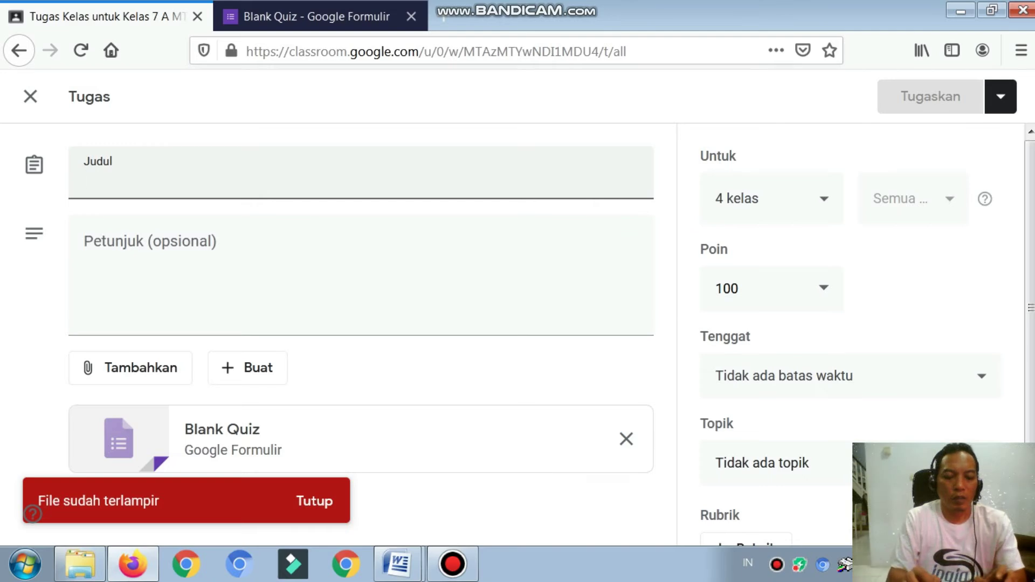
type("SOAL ")
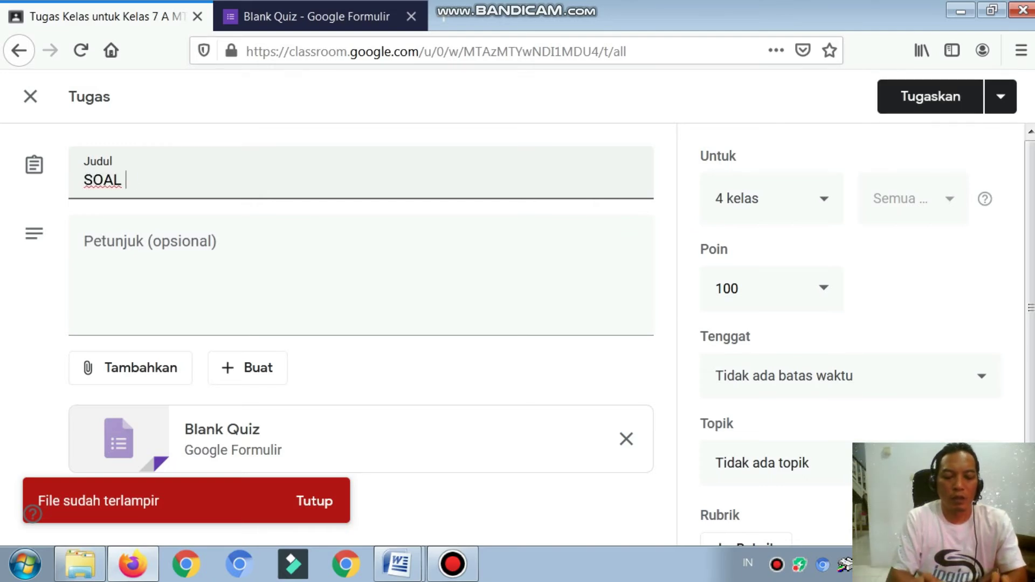
type("PA")
key("BackSpace")
type("PAT A")
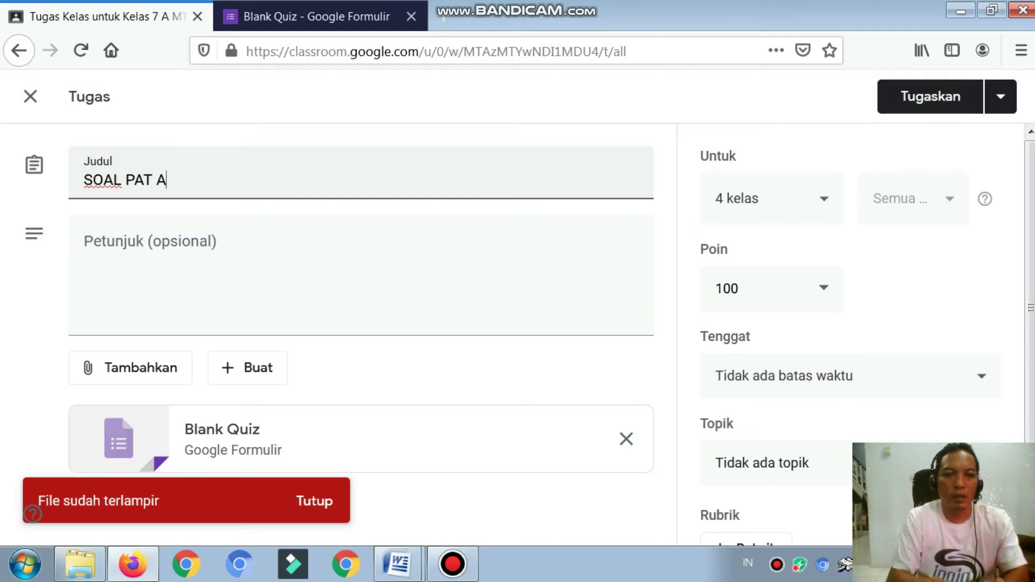
type("QW")
key("BackSpace")
type("IDAH")
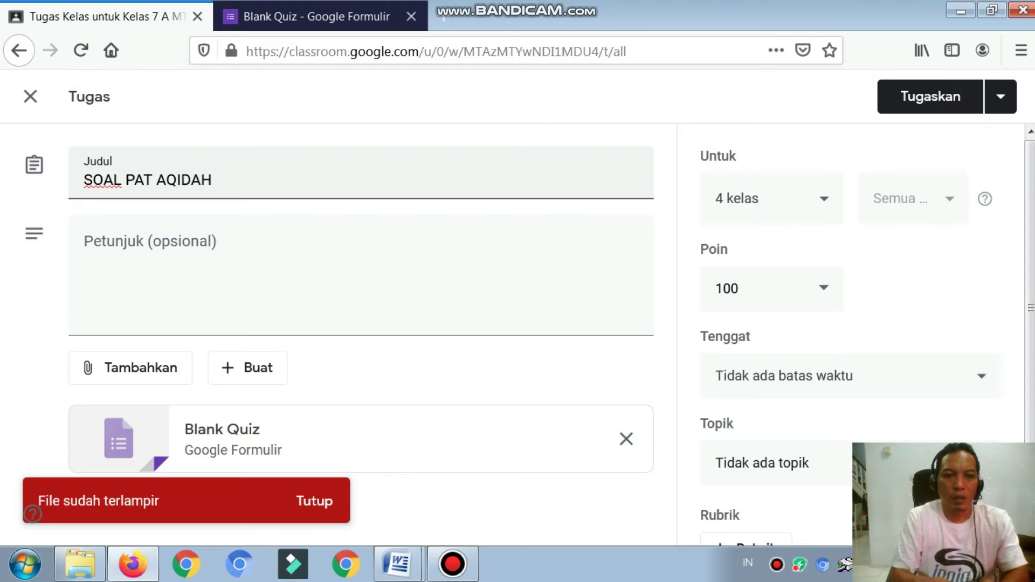
type(" KELAS ")
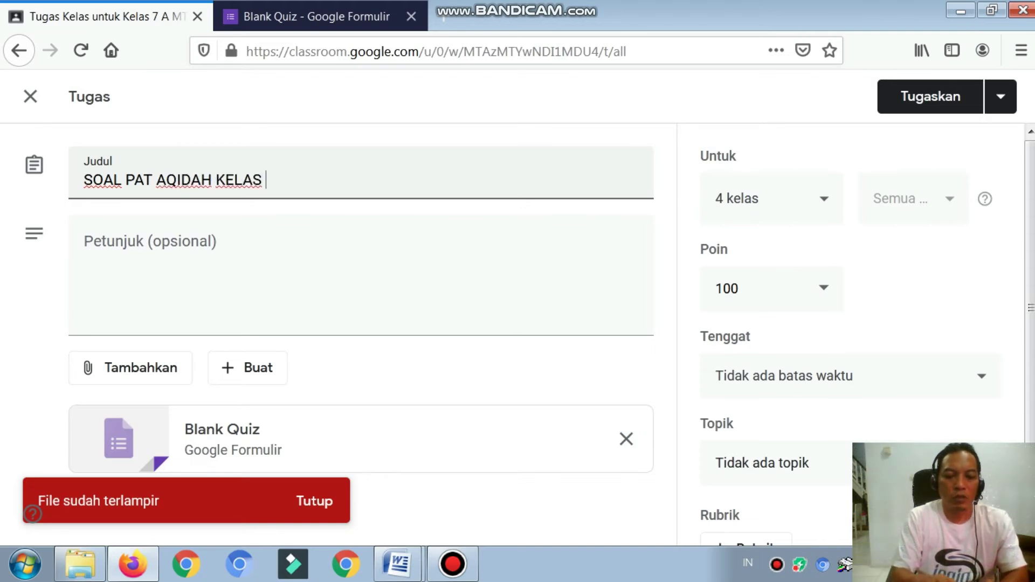
type("7 MIS")
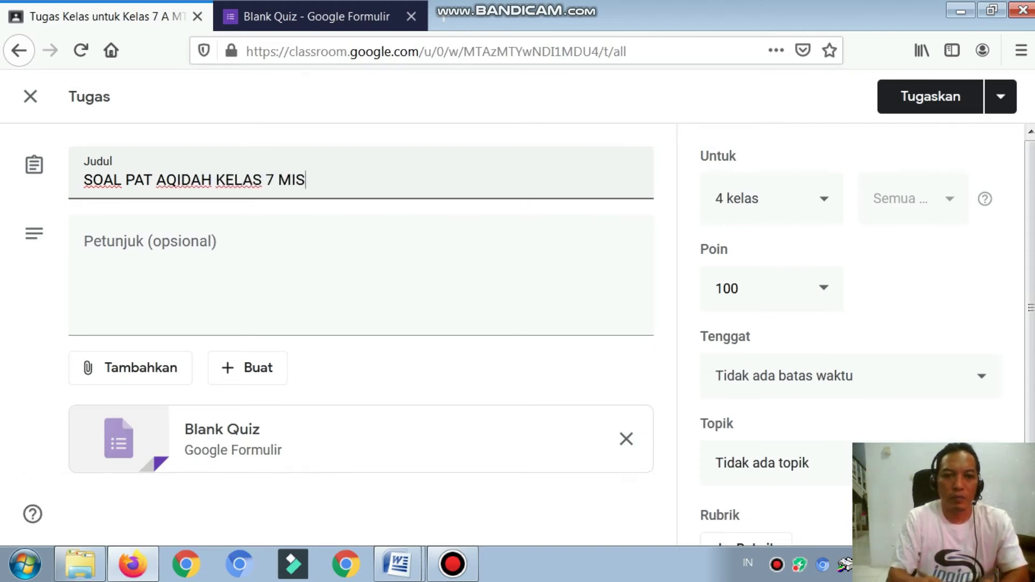
type("AL")
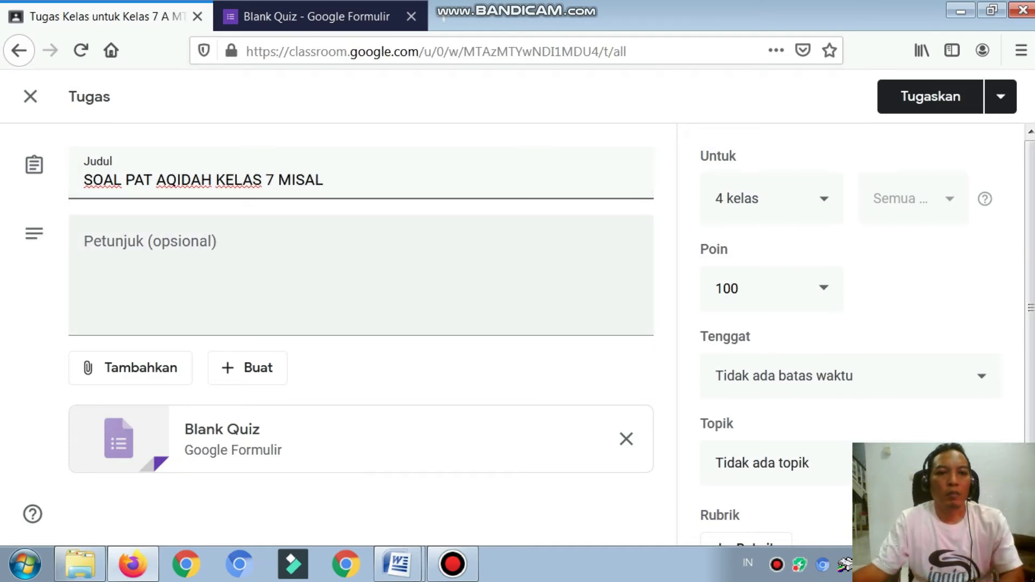
- Enter "PILIHLAH JAWABAN YANG KAMU ANGGAP BENAR !" as the assignment instructions
left_click(149, 245)
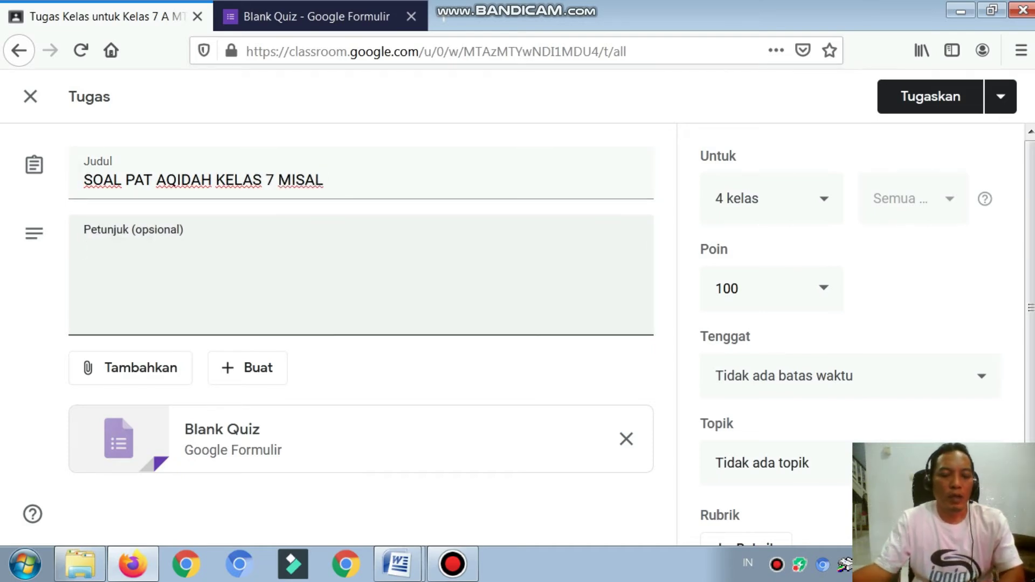
type("PILIH")
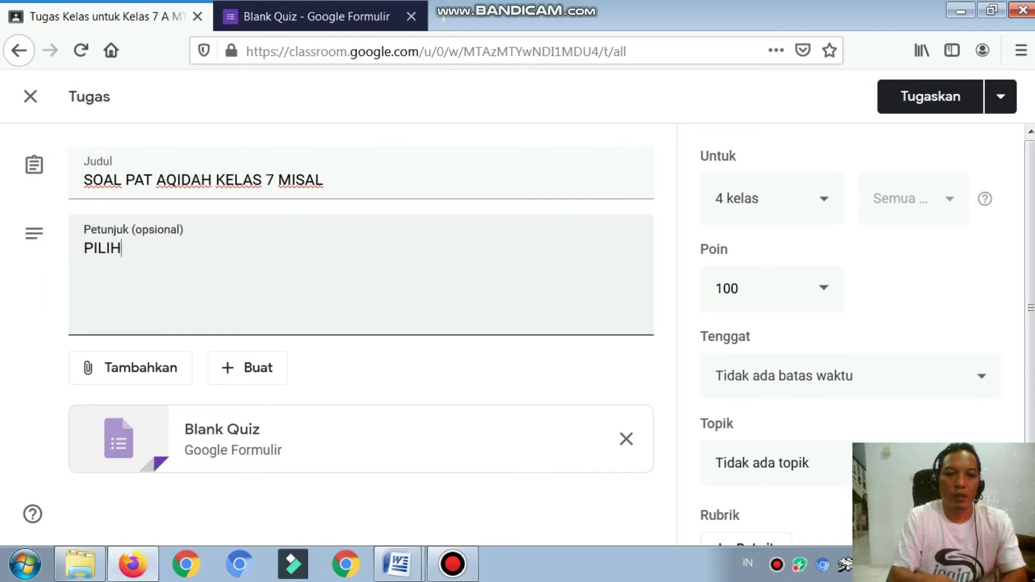
type("LAH JA")
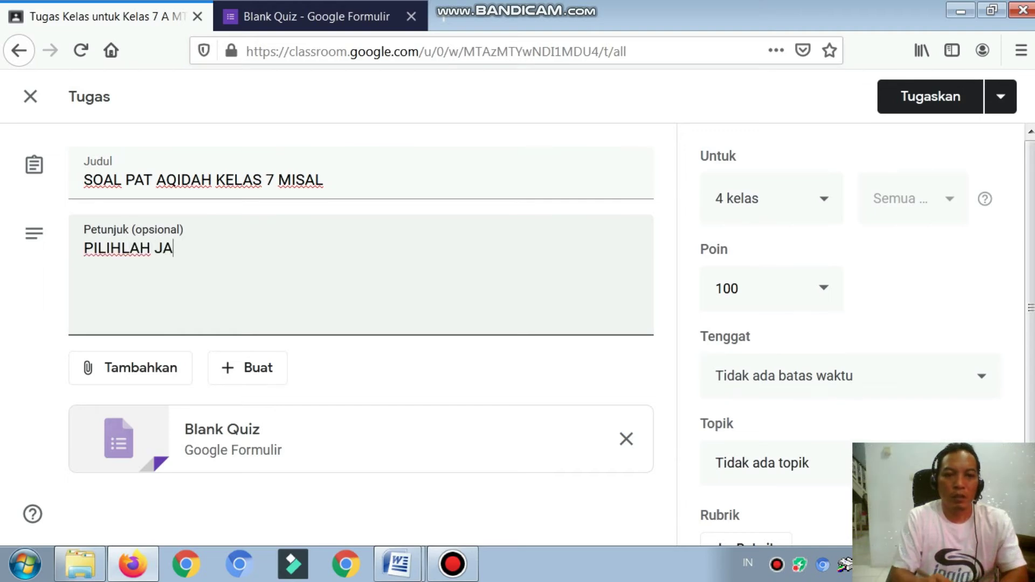
type("WABAN YANG ")
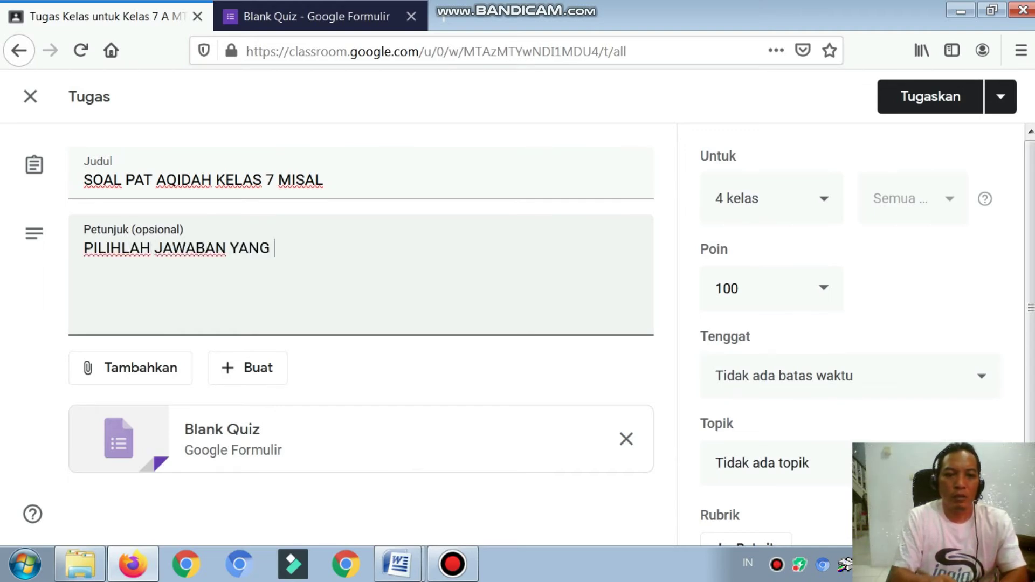
type("KAMU ANGGA")
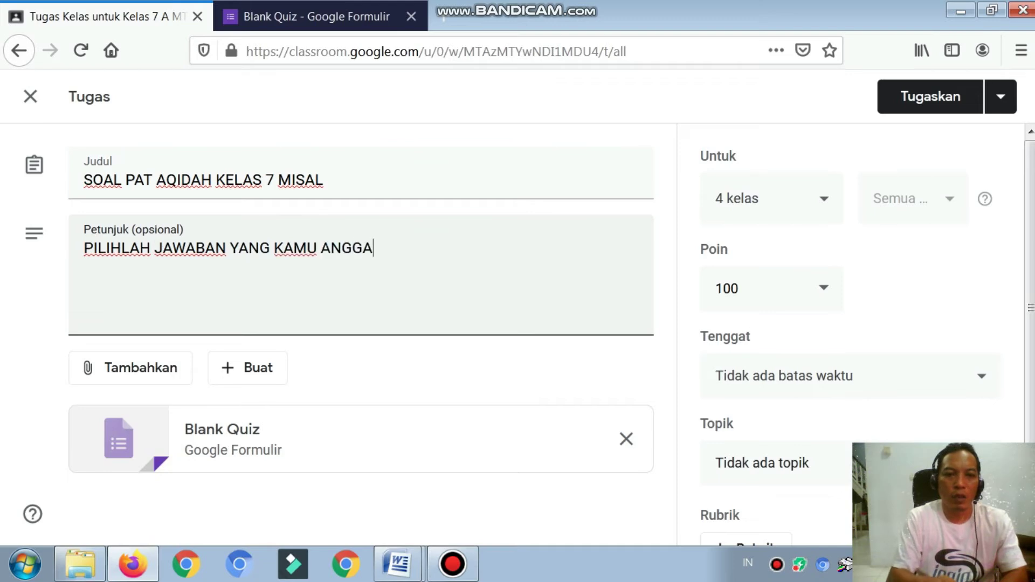
type("P BEN")
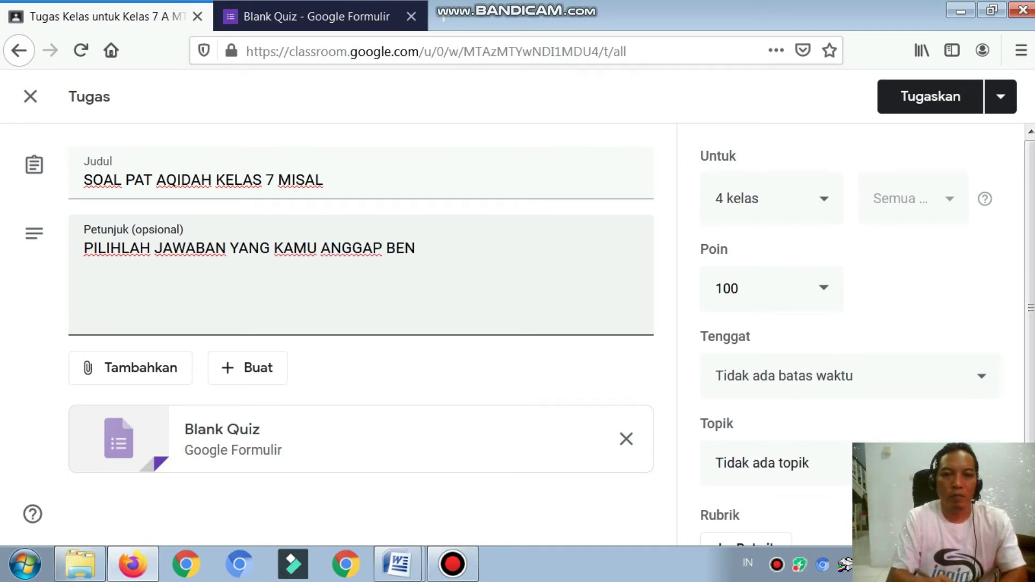
type("AR !")
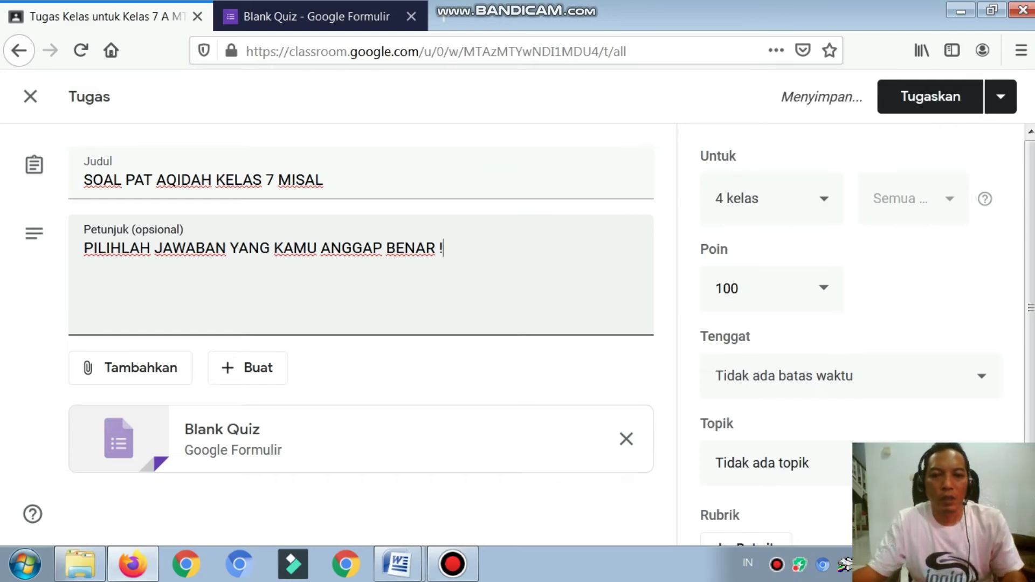
- Limit the assignment's recipients to Kelas 7 A by deselecting Kelas 7 B, 7 C and 7 D
left_click(804, 199)
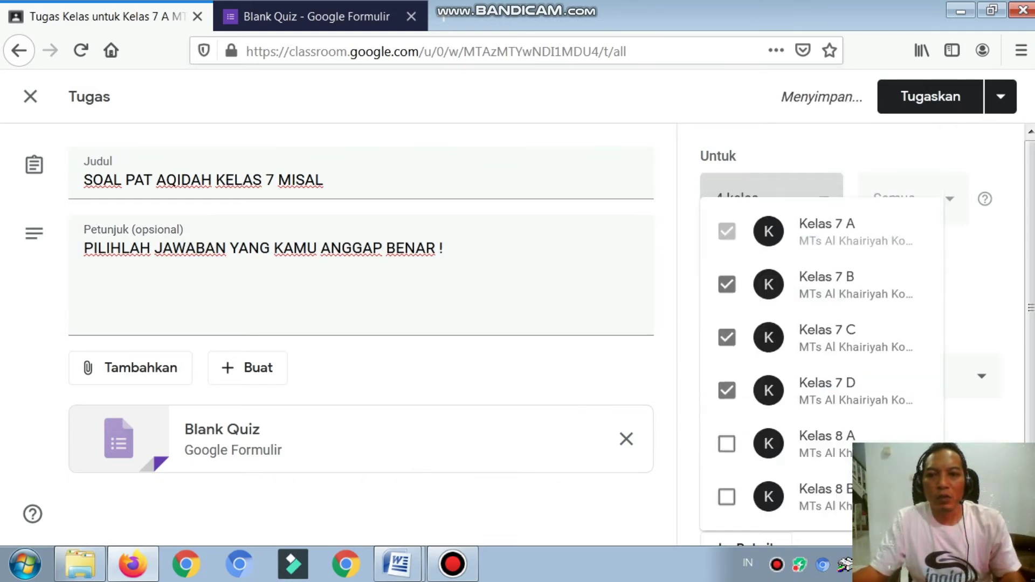
left_click(727, 390)
left_click(726, 338)
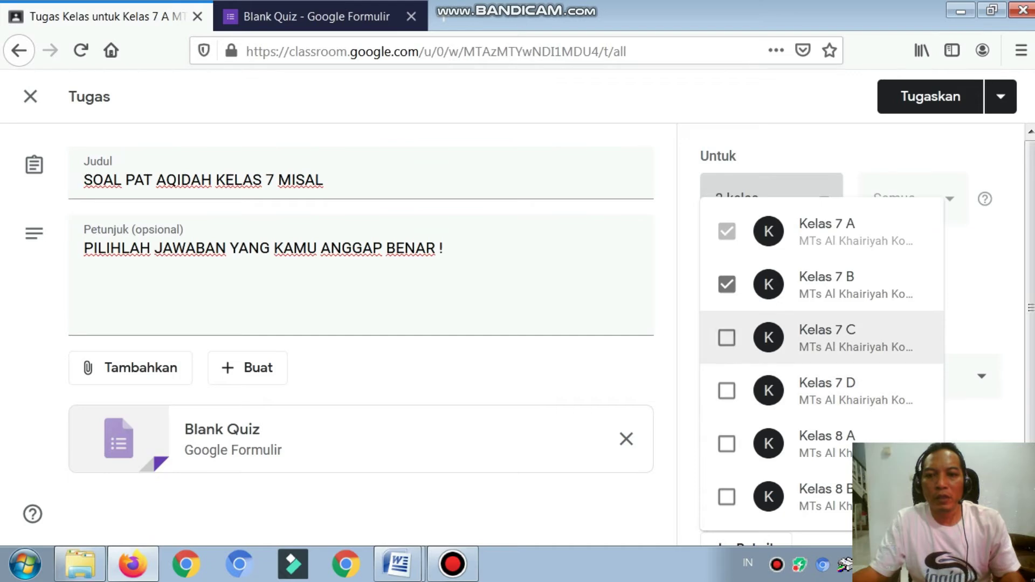
left_click(727, 284)
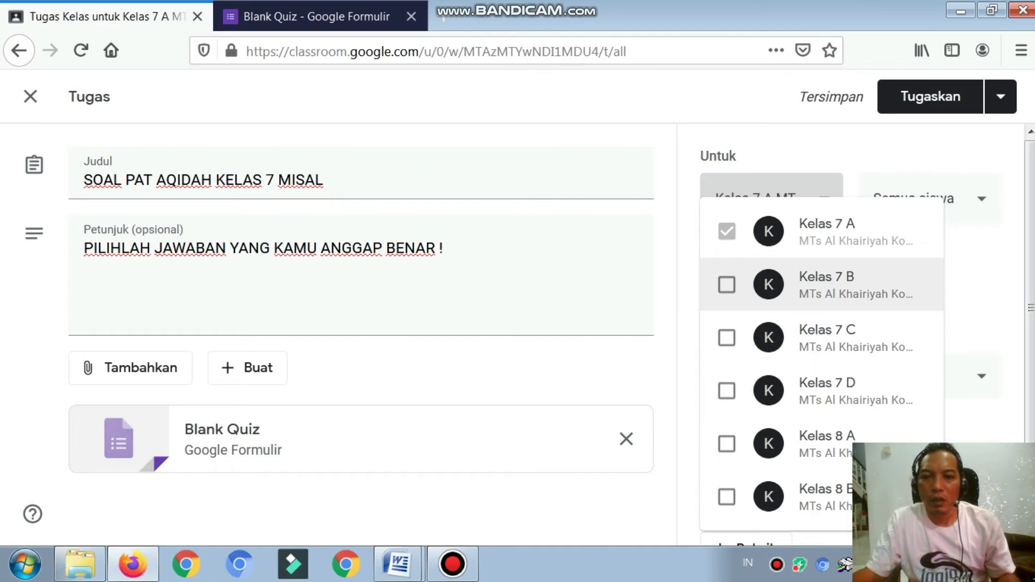
- Add Kelas 7 B, 7 C and 7 D back to the assignment's recipient classes
left_click(727, 284)
left_click(726, 338)
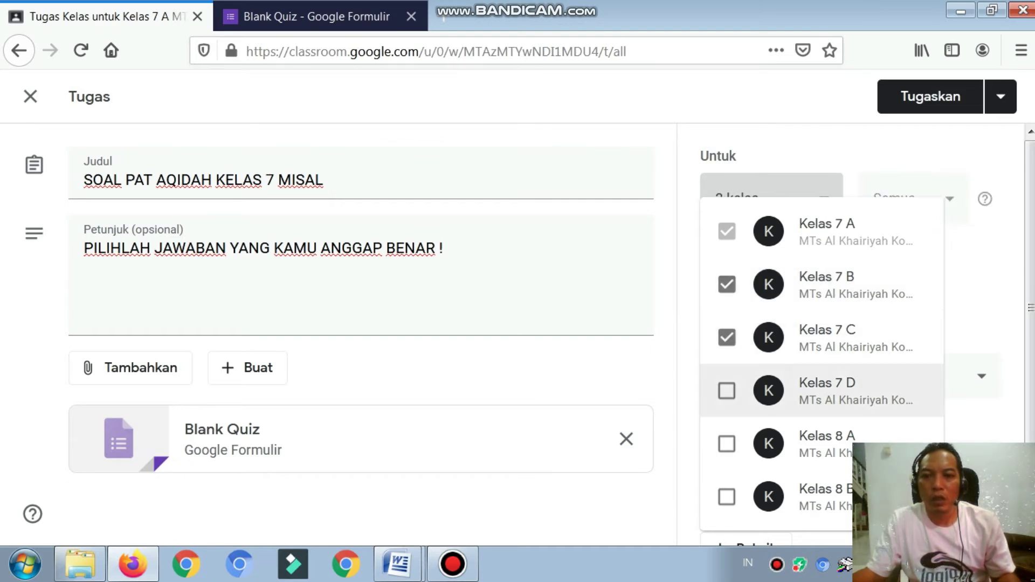
left_click(727, 390)
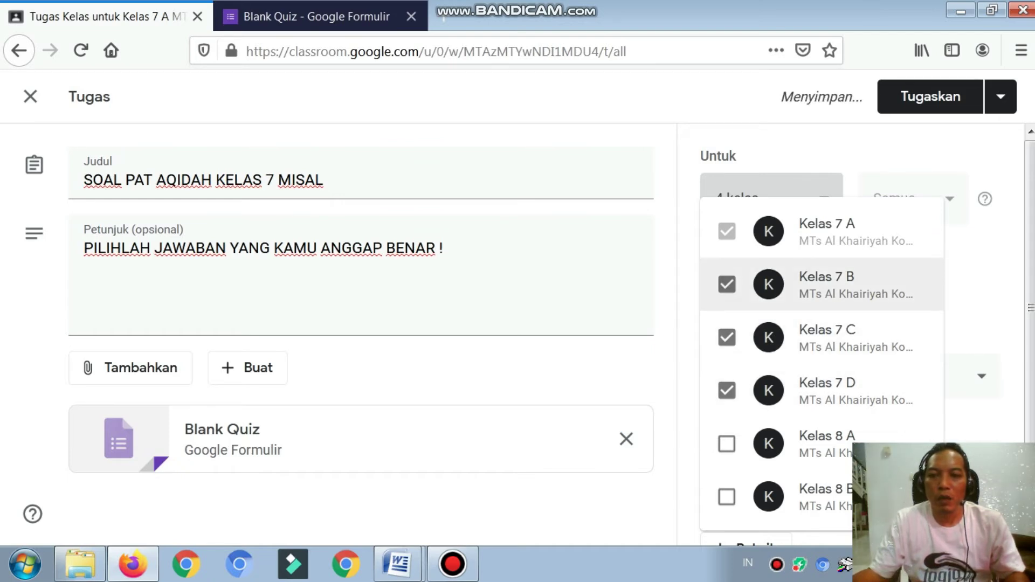
- Deselect Kelas 7 C and 7 D as recipients, reselect both, and close the class list
left_click(726, 338)
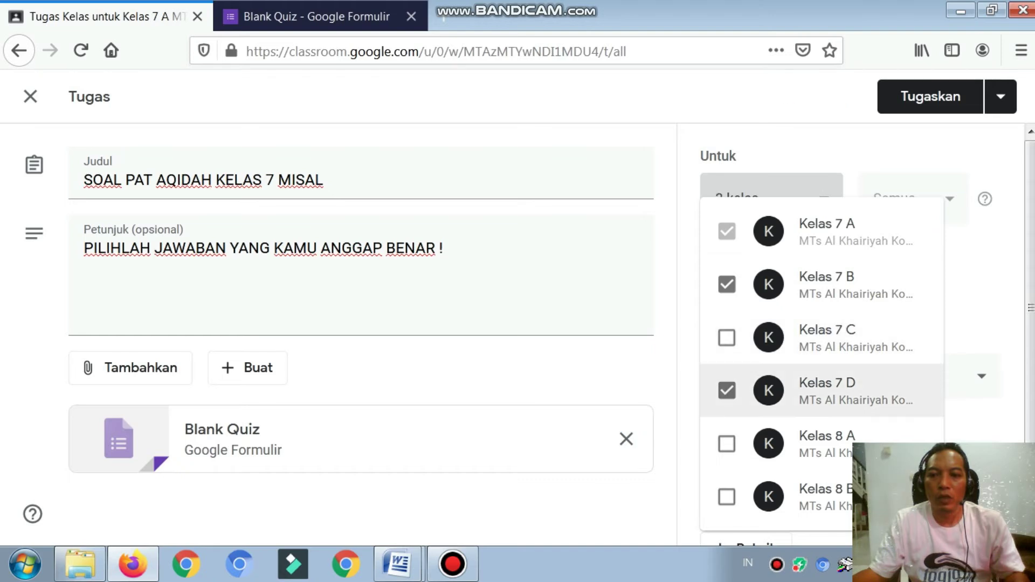
left_click(727, 390)
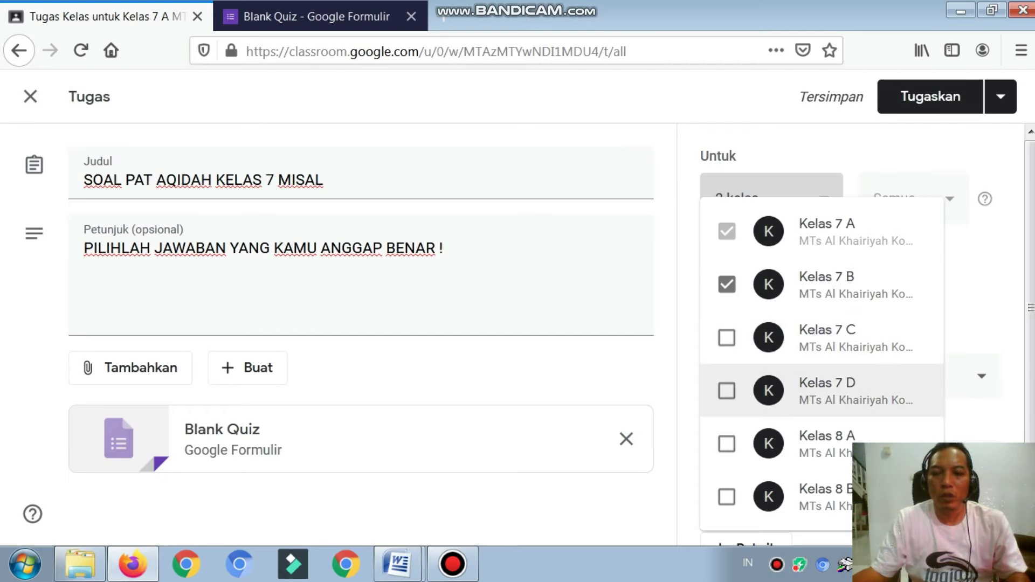
left_click(727, 390)
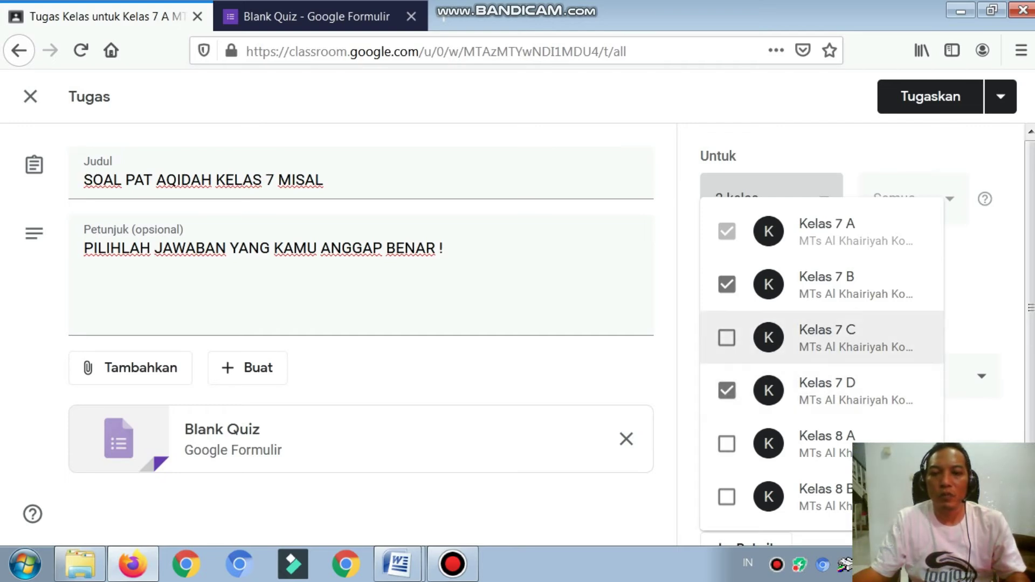
left_click(726, 337)
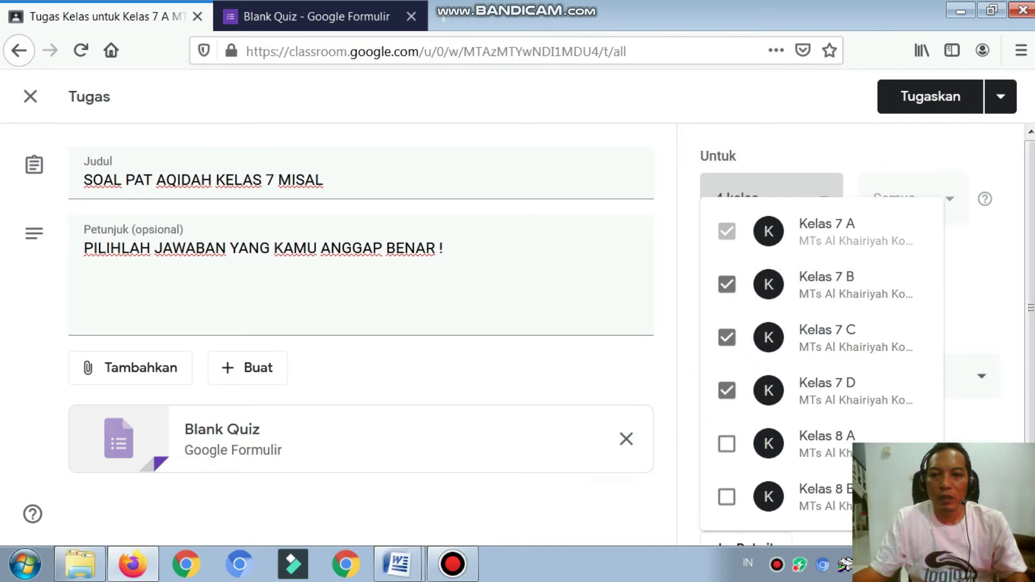
key("Escape")
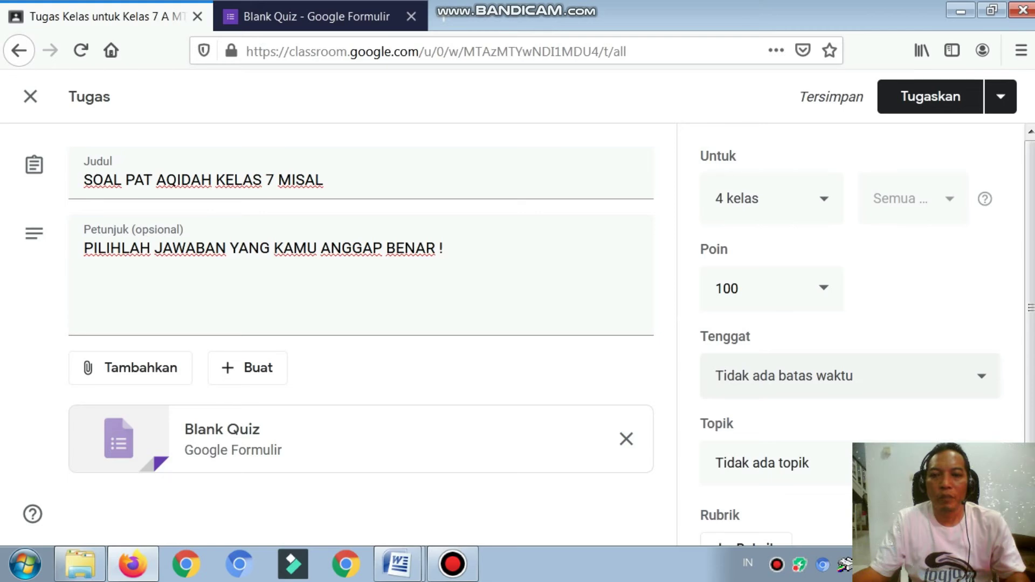
- Switch to the exam document in Word and go to its first page to check the exam's subject, date and time
scroll(517, 323, "down", 2)
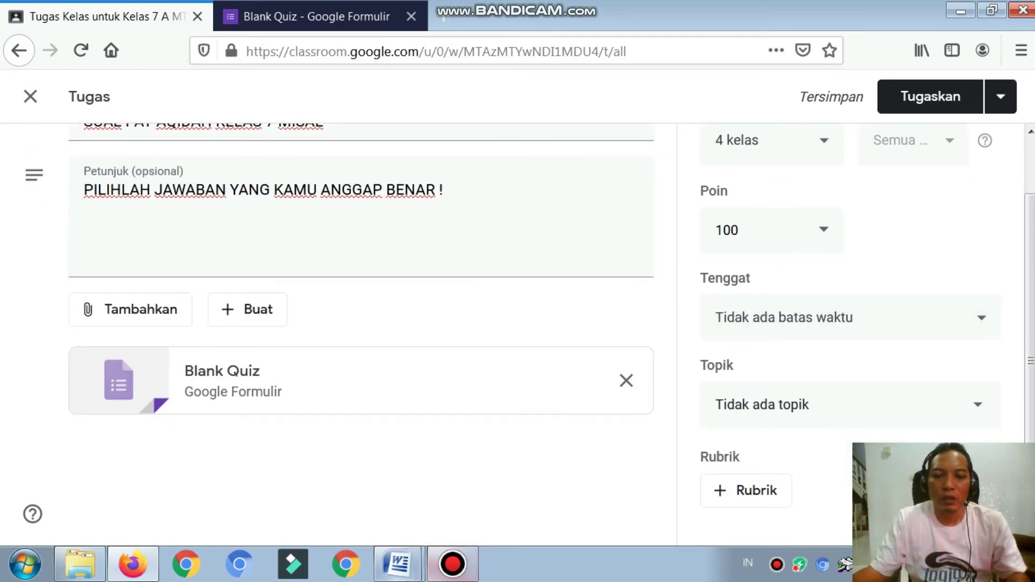
left_click(398, 563)
left_click(371, 495)
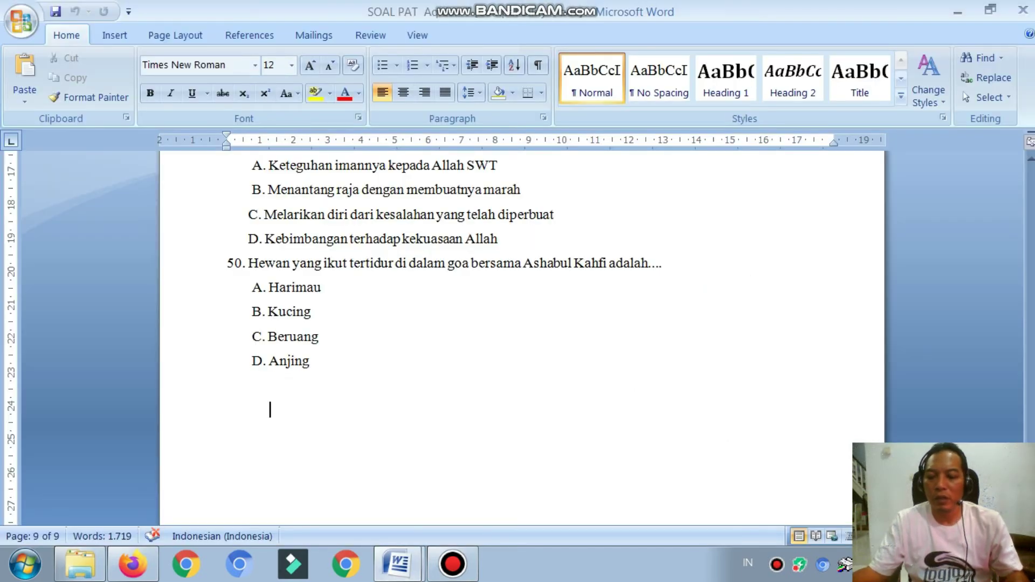
scroll(270, 406, "up", 20)
scroll(522, 338, "up", 20)
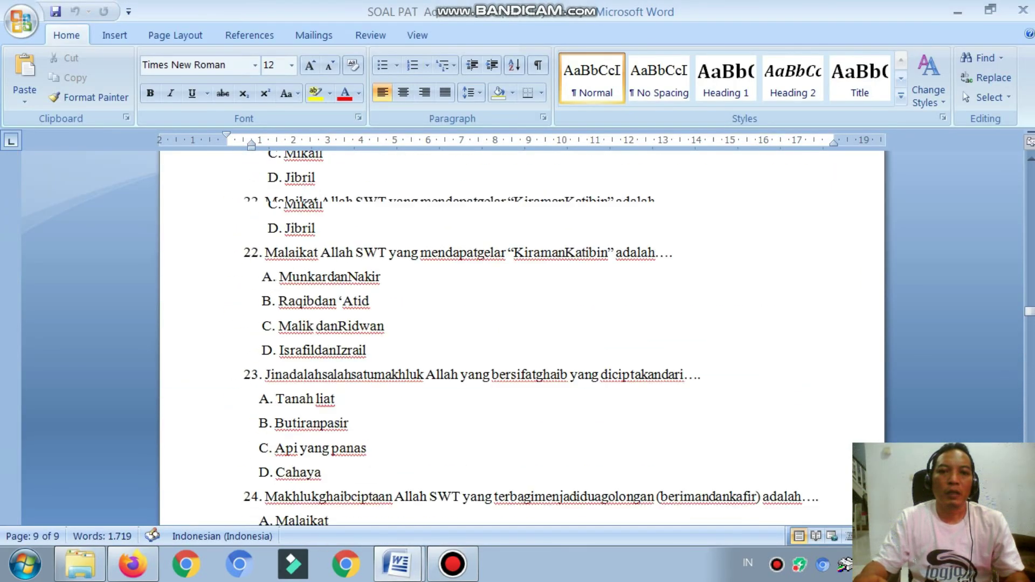
key("Page_Up")
key("Page_Up")
key("Page_Up")
key("Page_Up")
key("Page_Up")
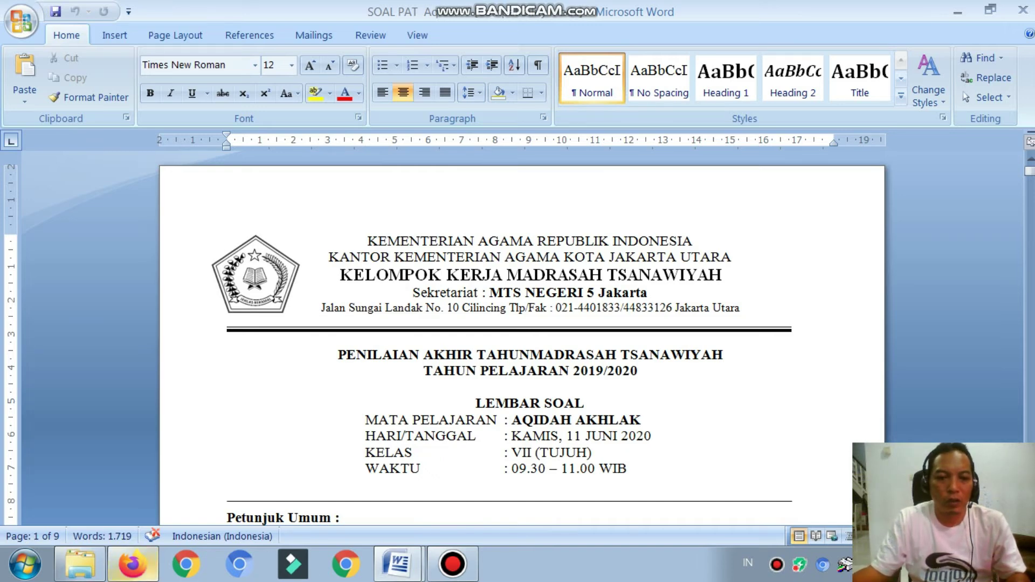
- Return to the Classroom assignment in Firefox and try to attach the SOAL PAT AQIDAH KELAS 7 MISAL form from Google Drive
left_click(132, 564)
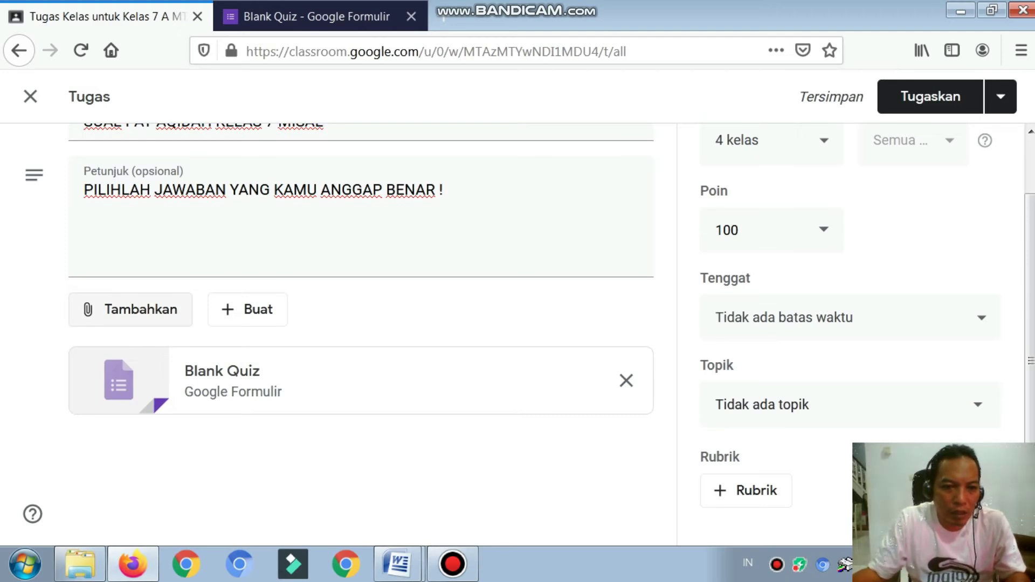
left_click(130, 309)
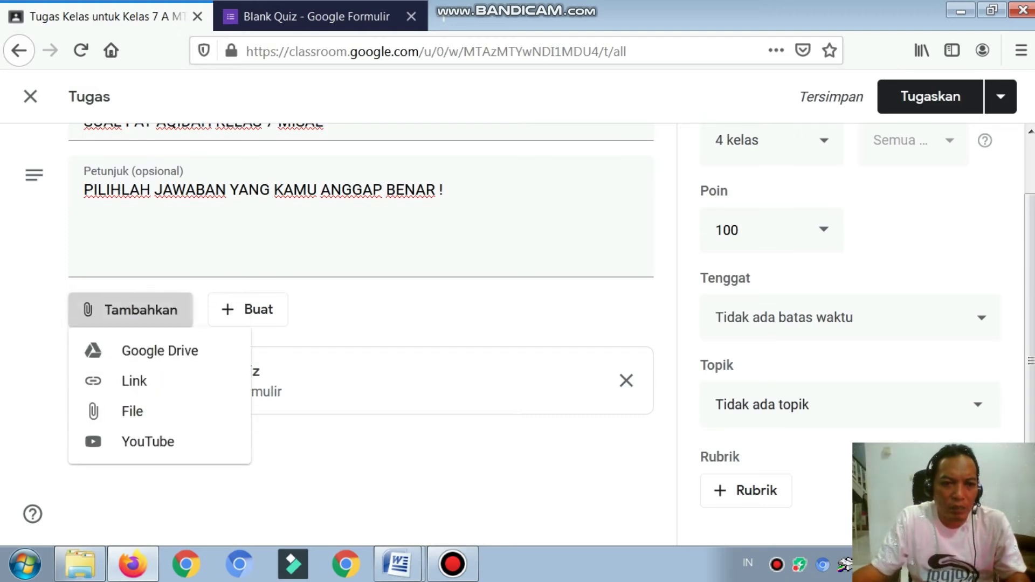
left_click(160, 350)
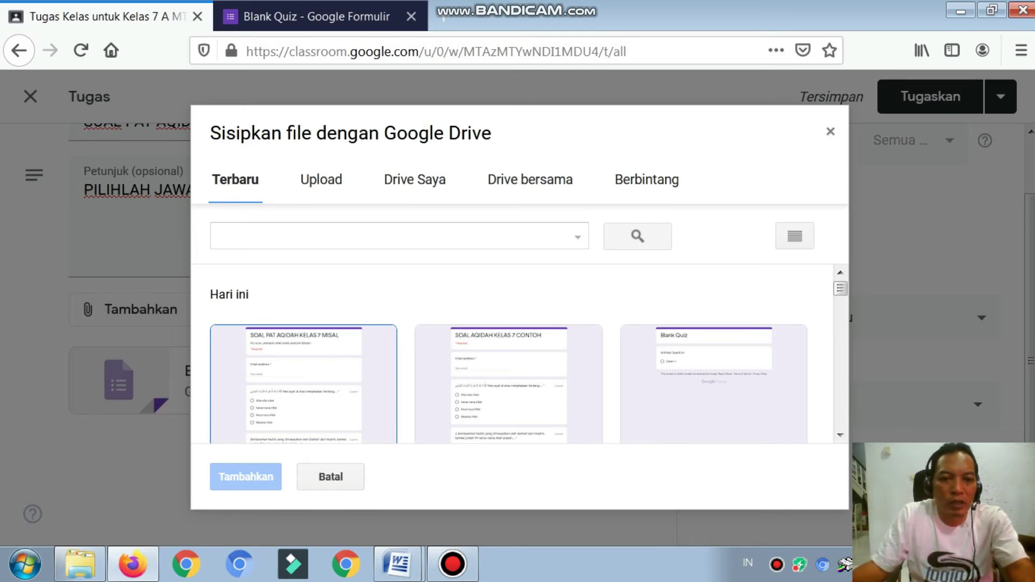
left_click(303, 385)
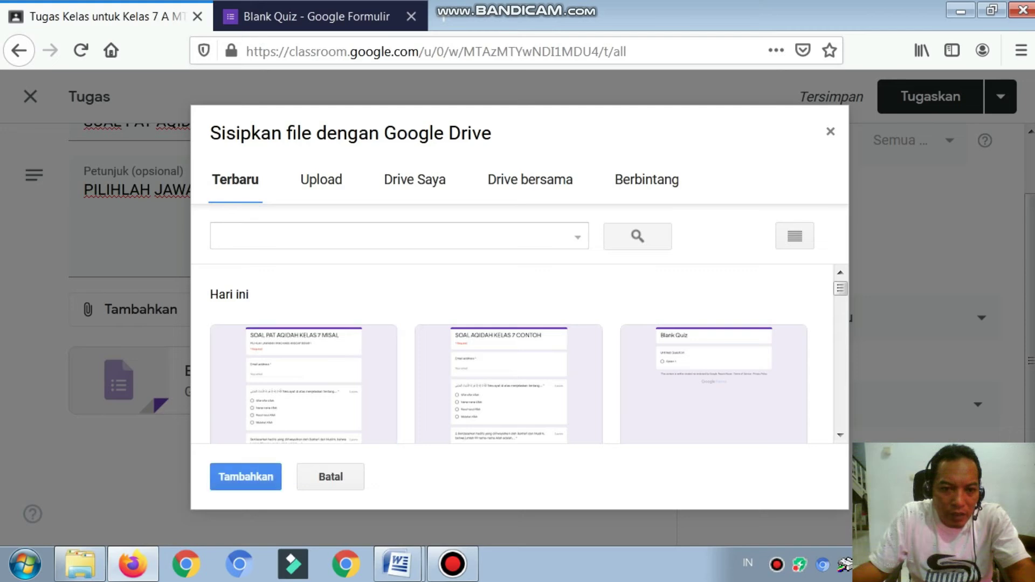
left_click(246, 477)
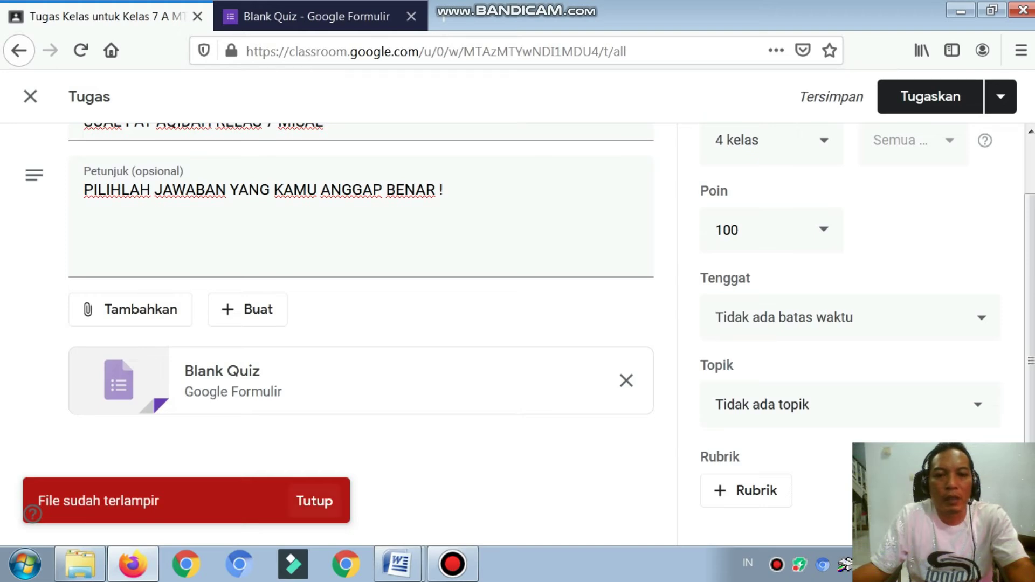
scroll(323, 382, "up", 1)
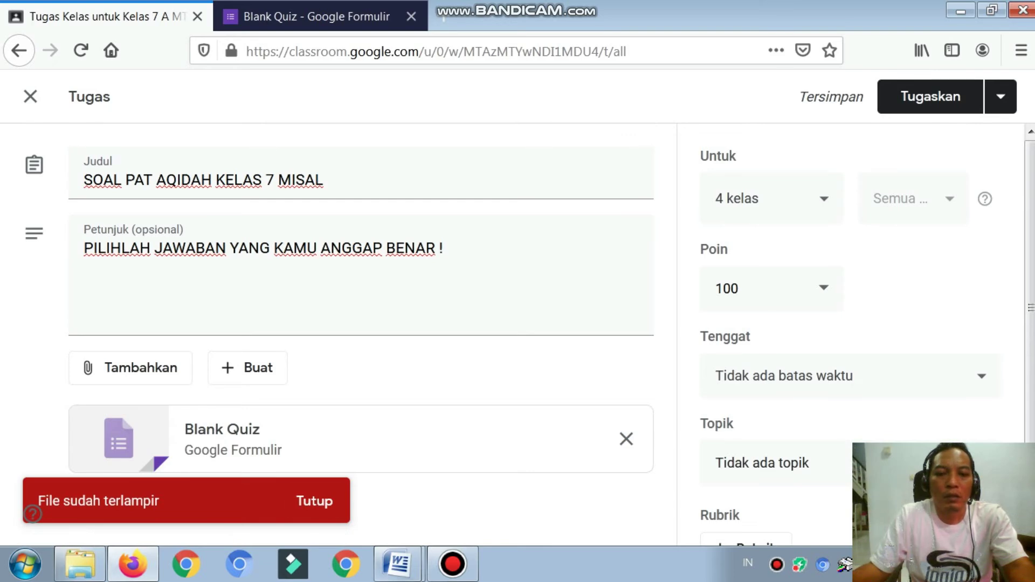
- Recheck the exam header in Word, return to Firefox and assign SOAL PAT AQIDAH KELAS 7 MISAL to the selected classes
mouse_move(398, 564)
left_click(323, 492)
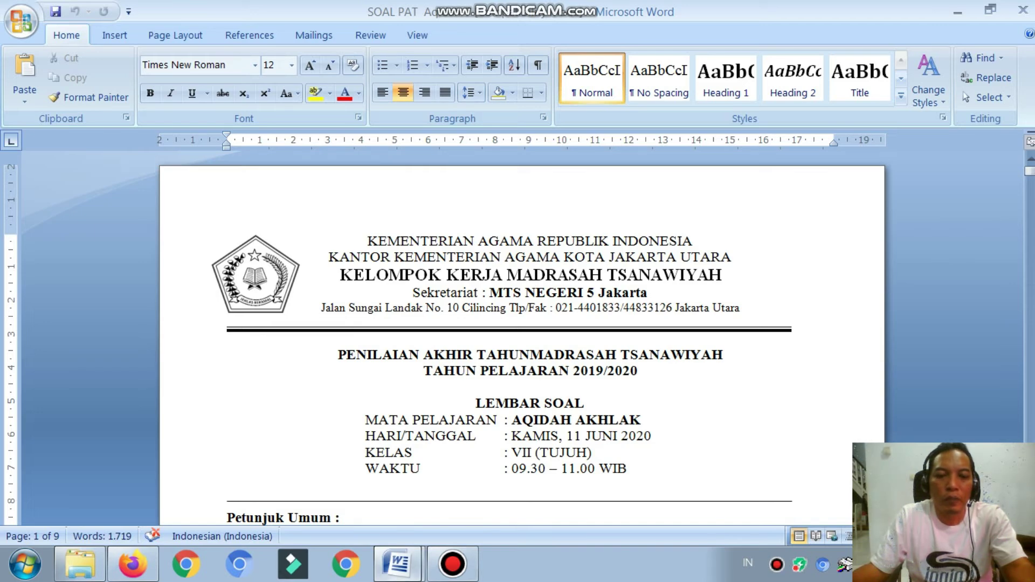
left_click(133, 565)
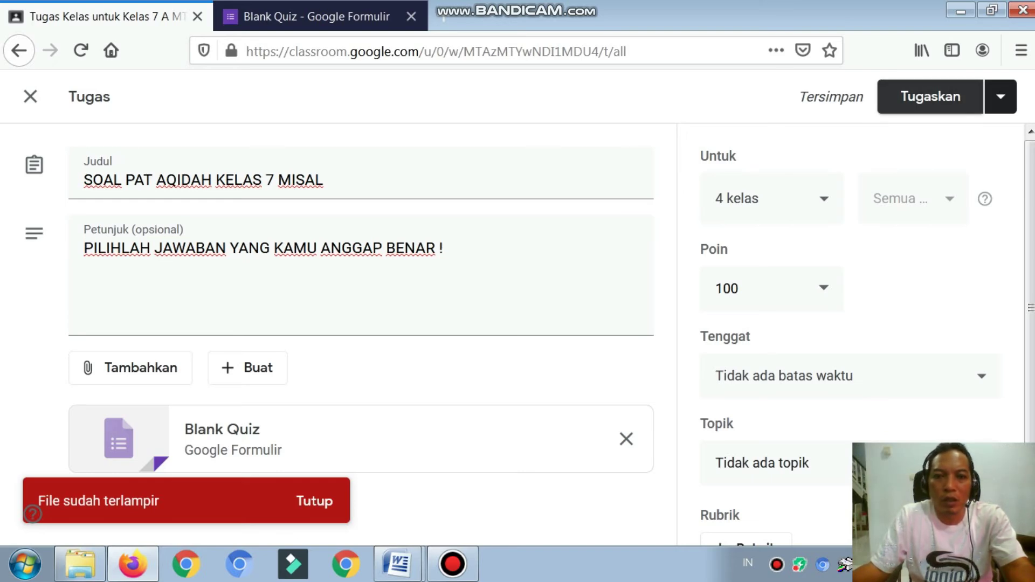
left_click(931, 96)
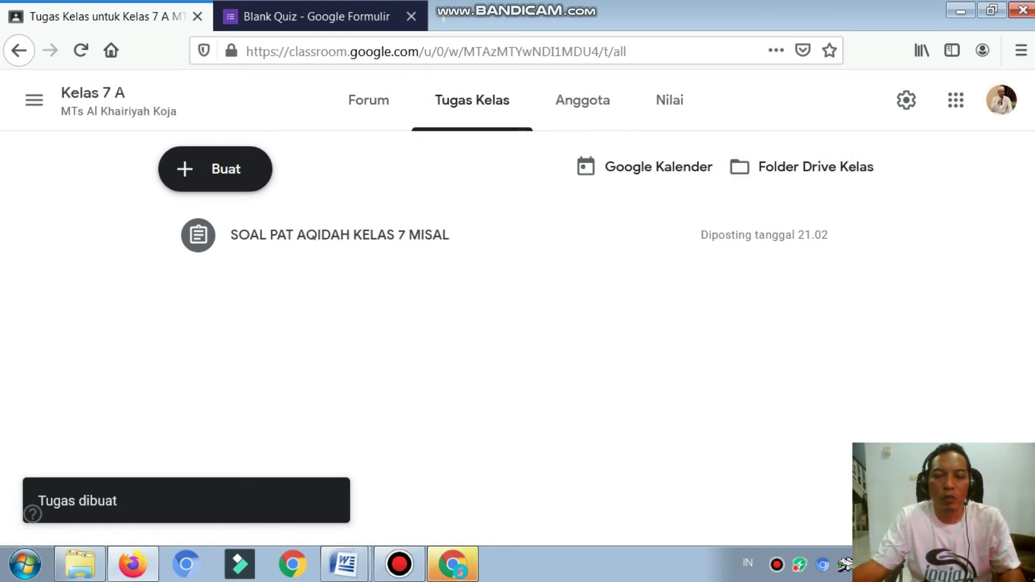
- Open Kelas 7 A's classwork from the class overview and expand the SOAL PAT AQIDAH KELAS 7 MISAL assignment
left_click(34, 99)
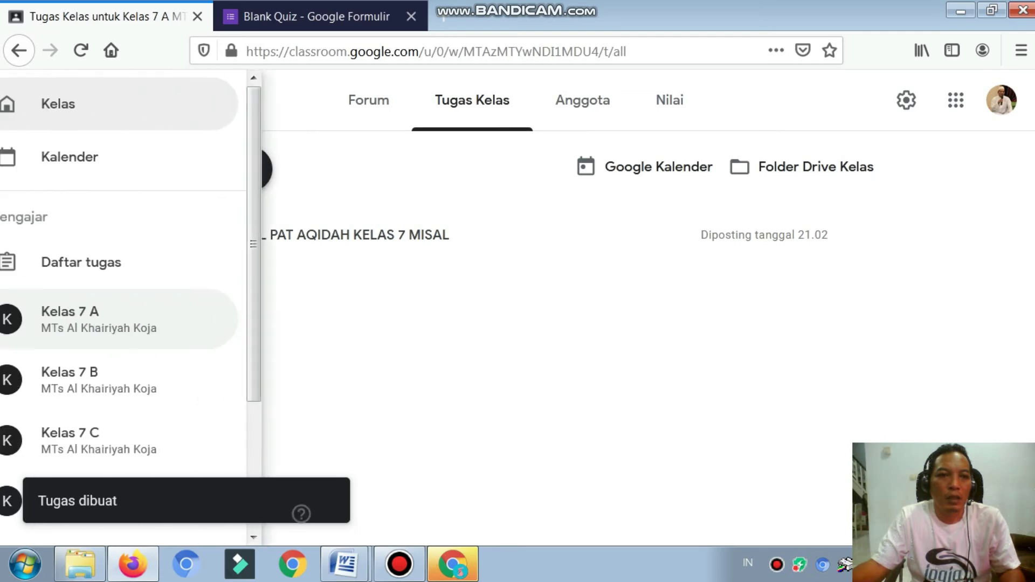
left_click(34, 102)
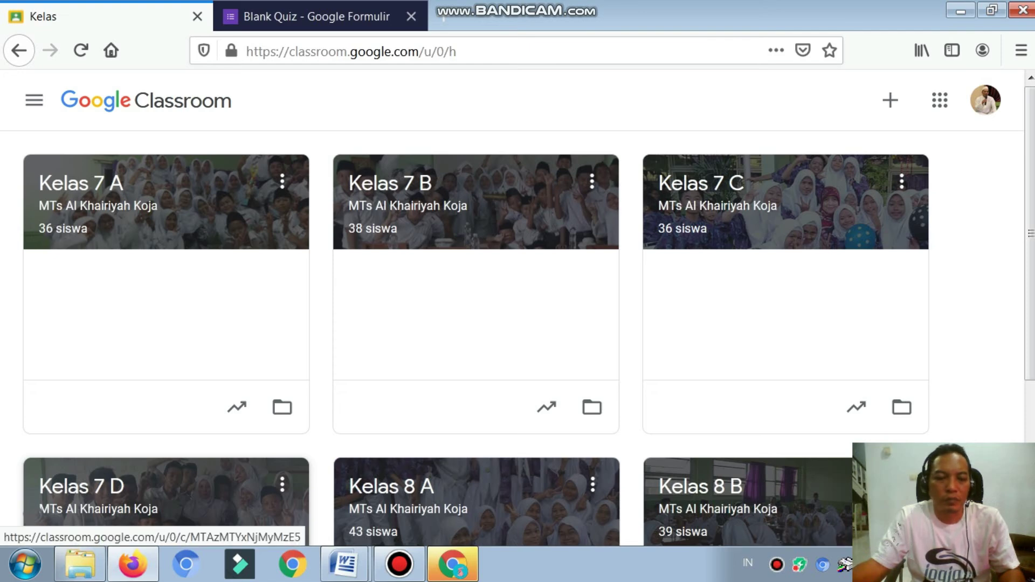
left_click(82, 184)
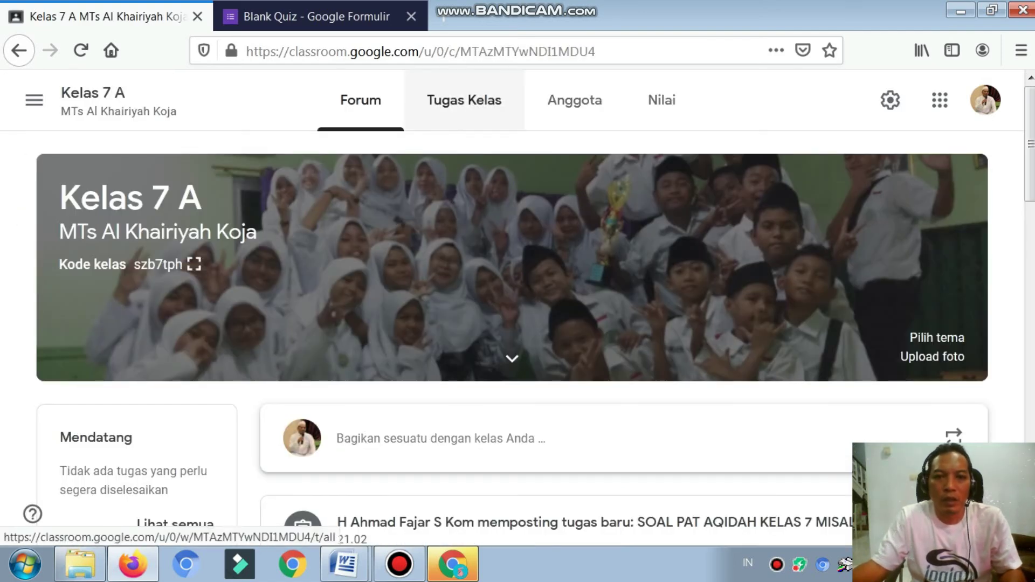
left_click(464, 100)
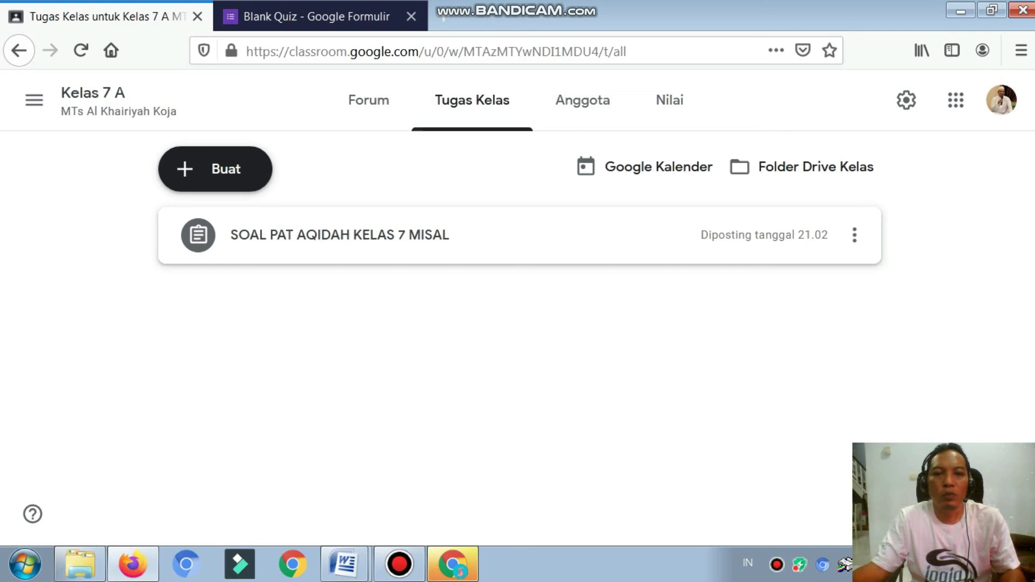
left_click(345, 235)
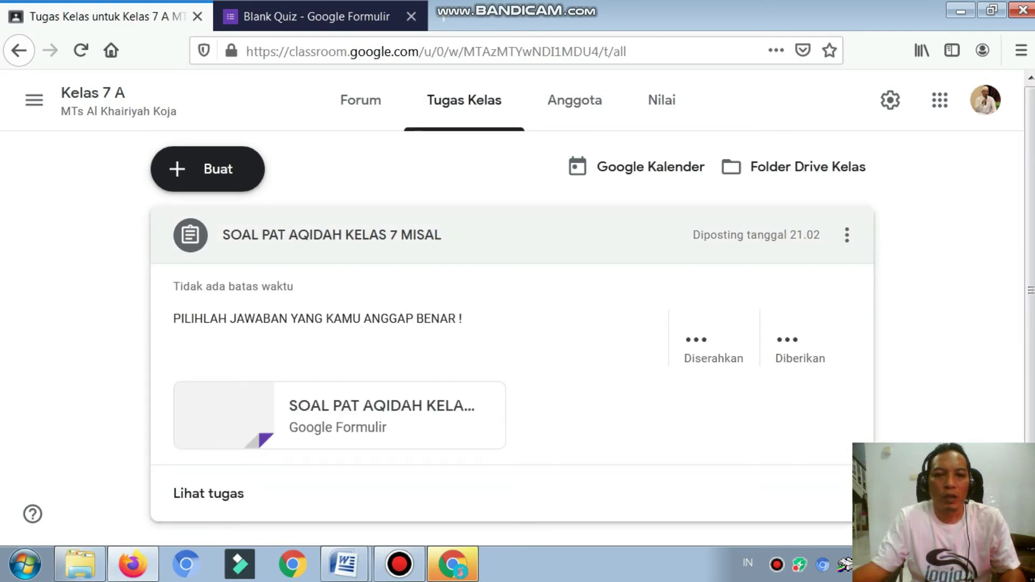
- Open the quiz form attached to the Kelas 7 A assignment, review its email field and questions, and close it
left_click(377, 414)
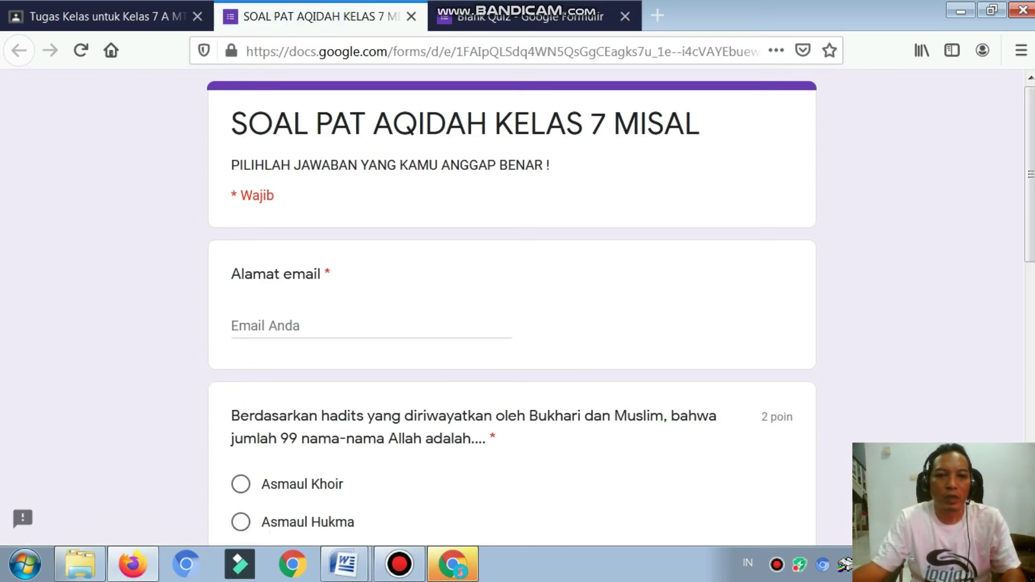
left_click(372, 325)
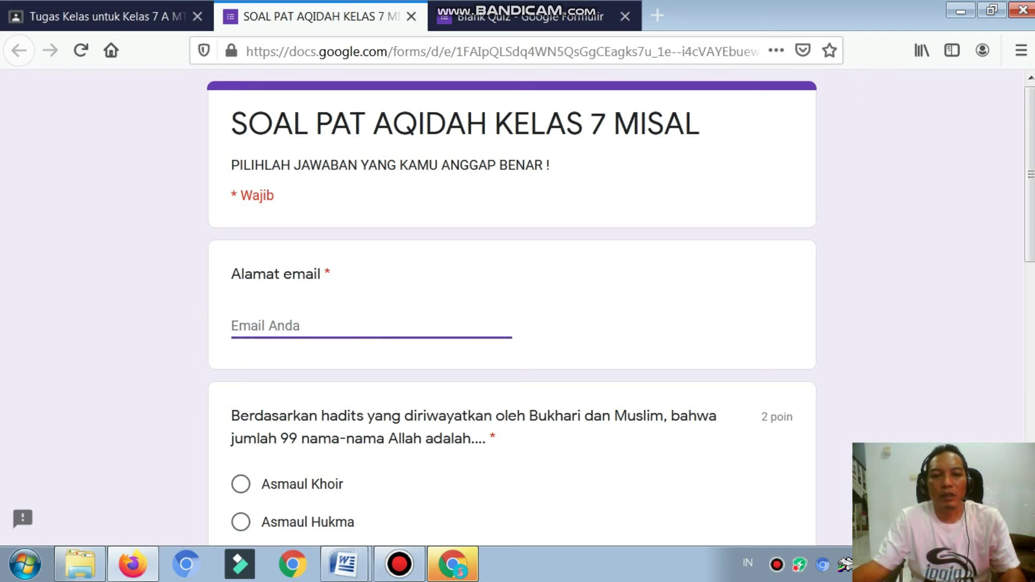
scroll(512, 312, "down", 5)
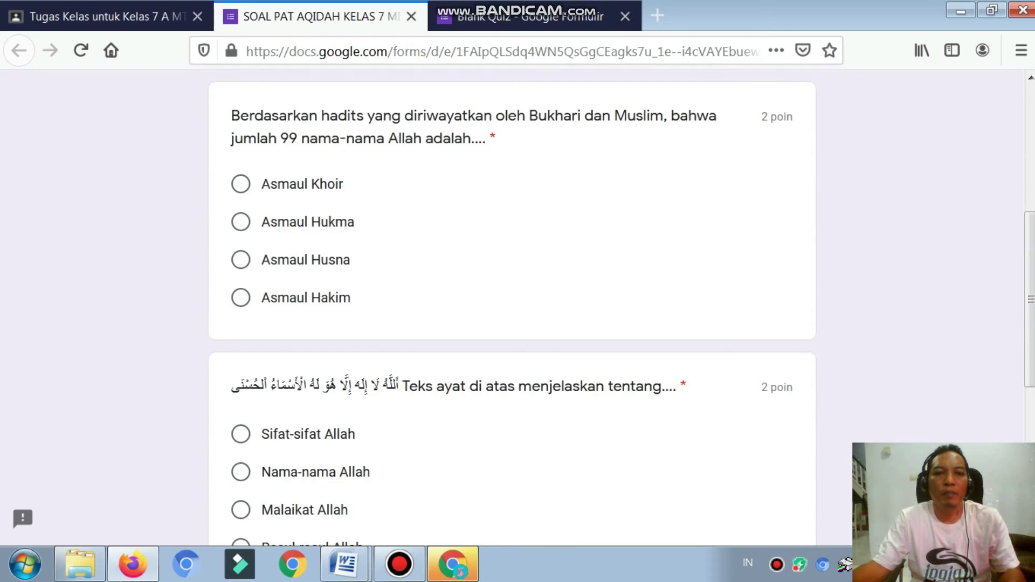
scroll(512, 313, "down", 3)
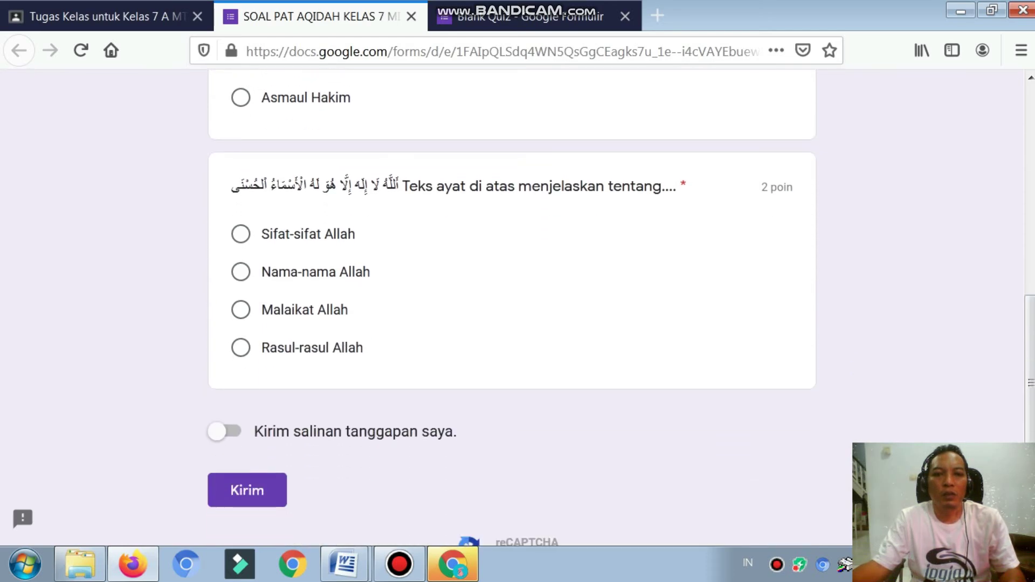
scroll(511, 312, "up", 8)
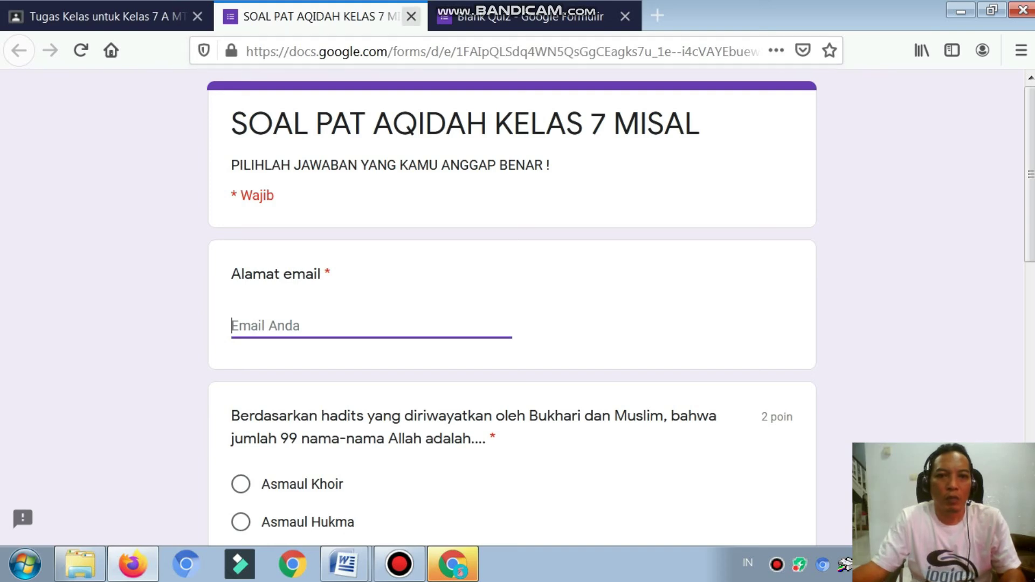
left_click(411, 16)
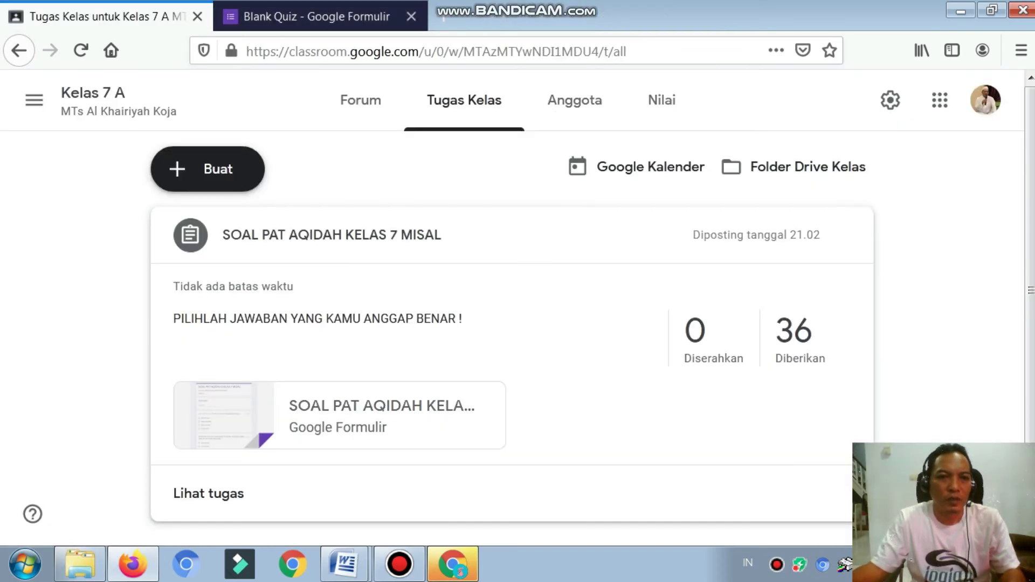
- Switch to Kelas 7 B and view its classwork to check for the posted assignment
left_click(34, 100)
left_click(97, 380)
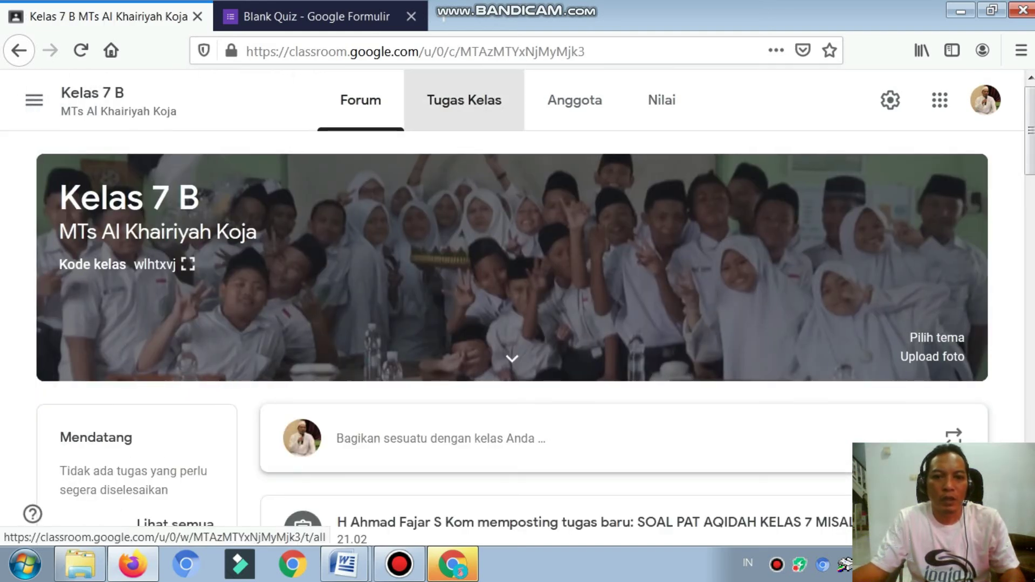
left_click(464, 100)
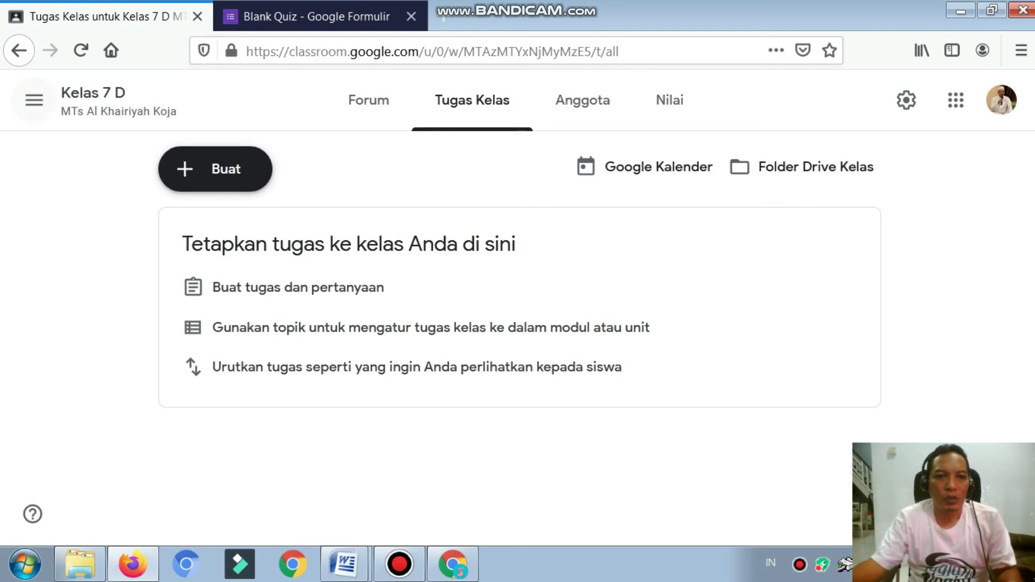
- Delete the SOAL PAT AQIDAH KELAS 7 MISAL assignment from Kelas 7 C's classwork
left_click(34, 100)
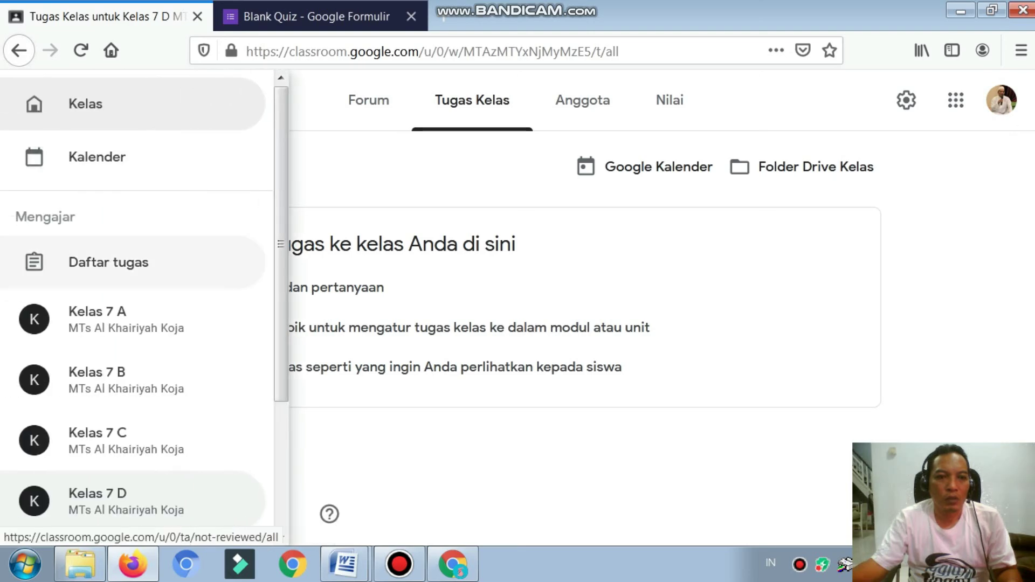
left_click(126, 440)
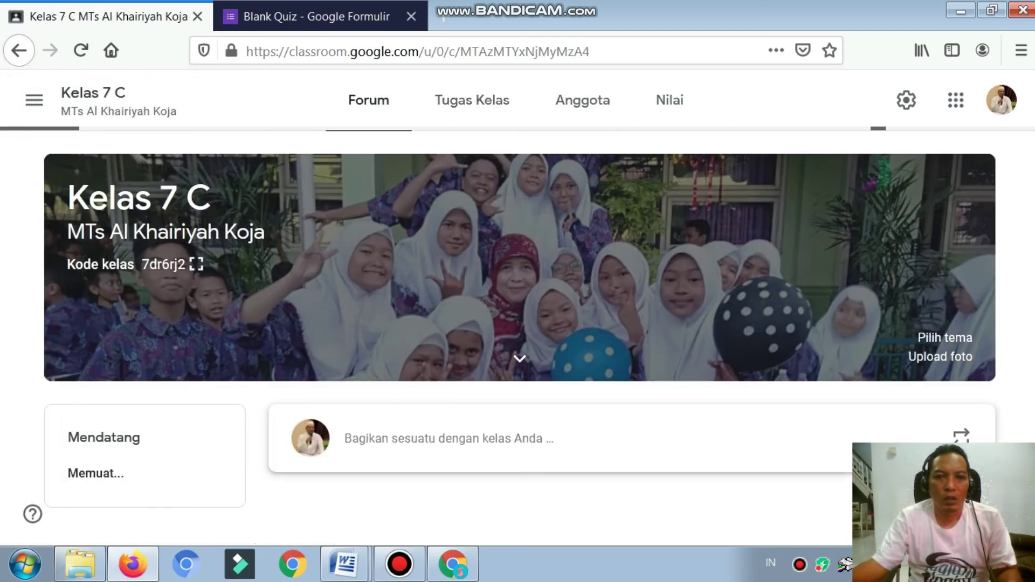
left_click(464, 100)
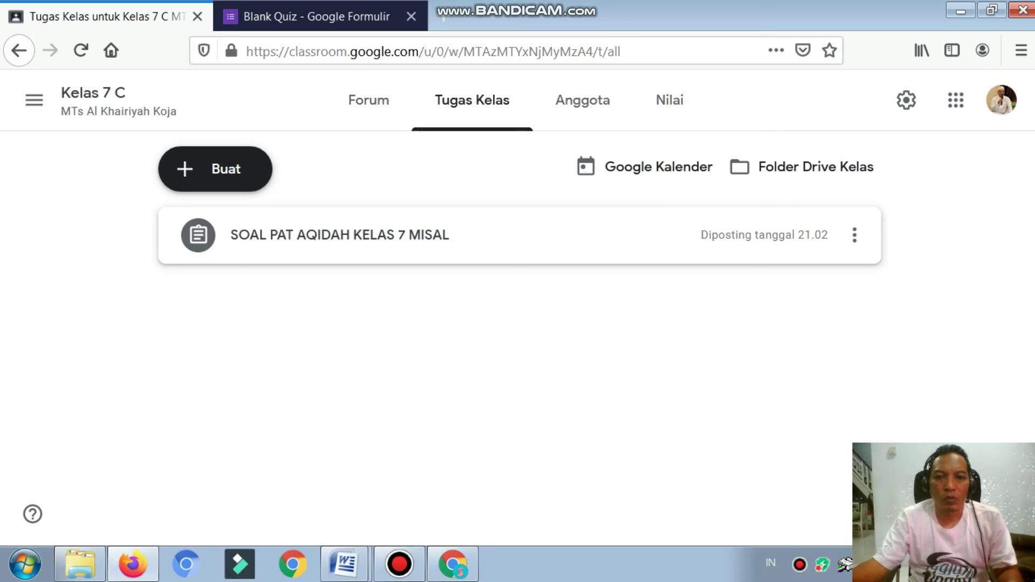
left_click(854, 235)
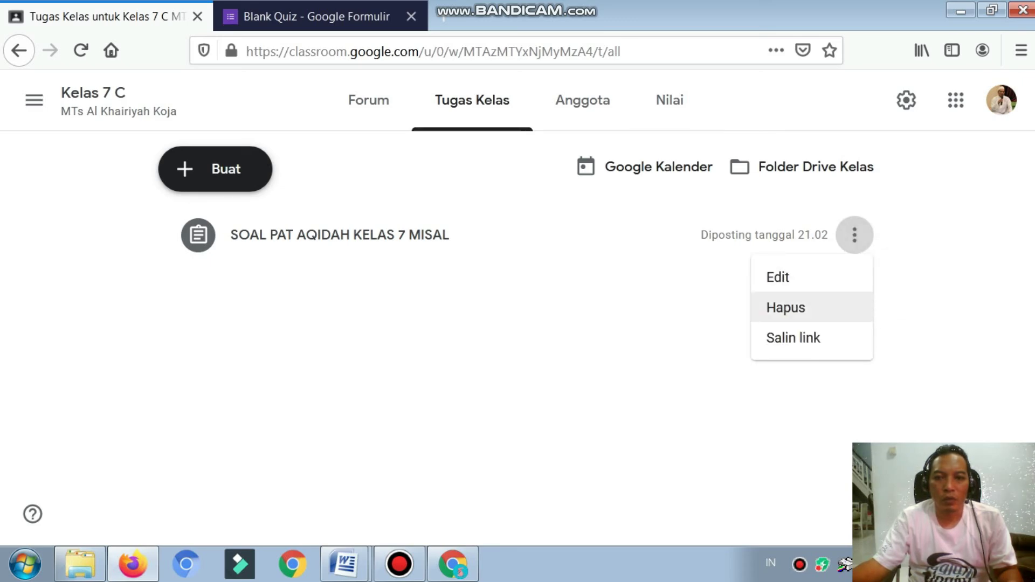
left_click(785, 307)
left_click(633, 367)
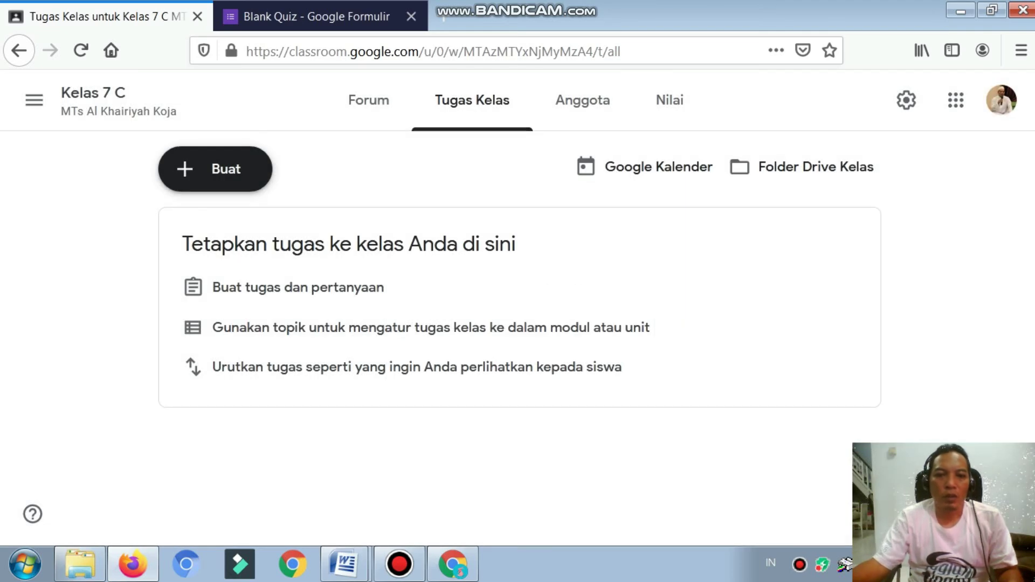
- Delete the SOAL PAT AQIDAH KELAS 7 MISAL assignment from Kelas 7 B's classwork
left_click(34, 99)
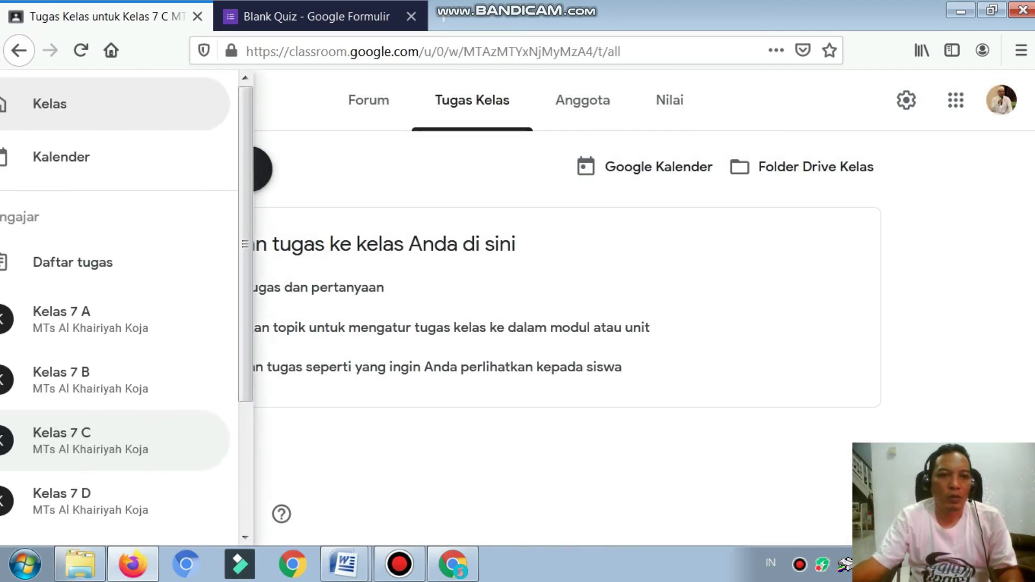
left_click(124, 377)
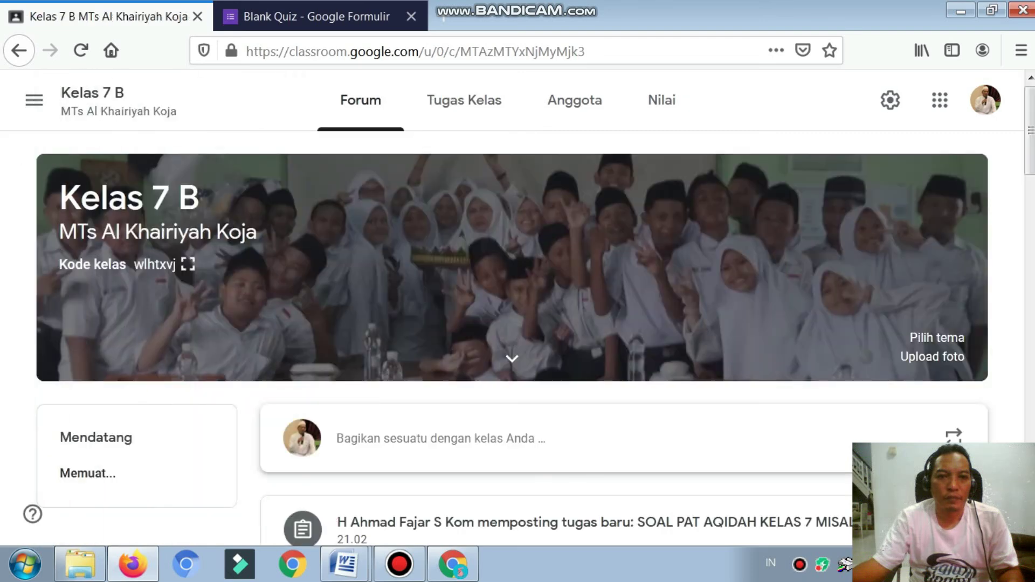
left_click(472, 100)
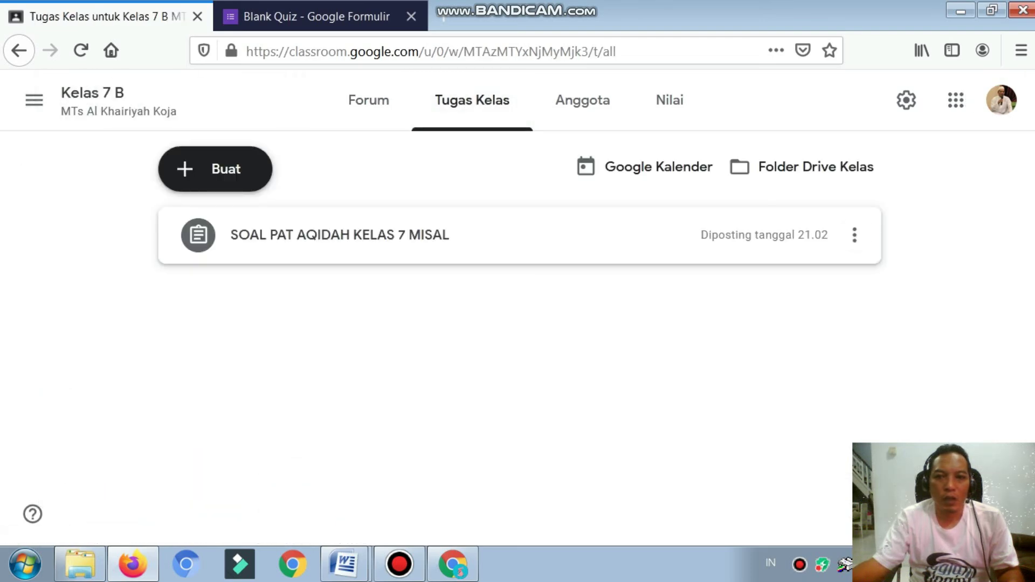
left_click(854, 234)
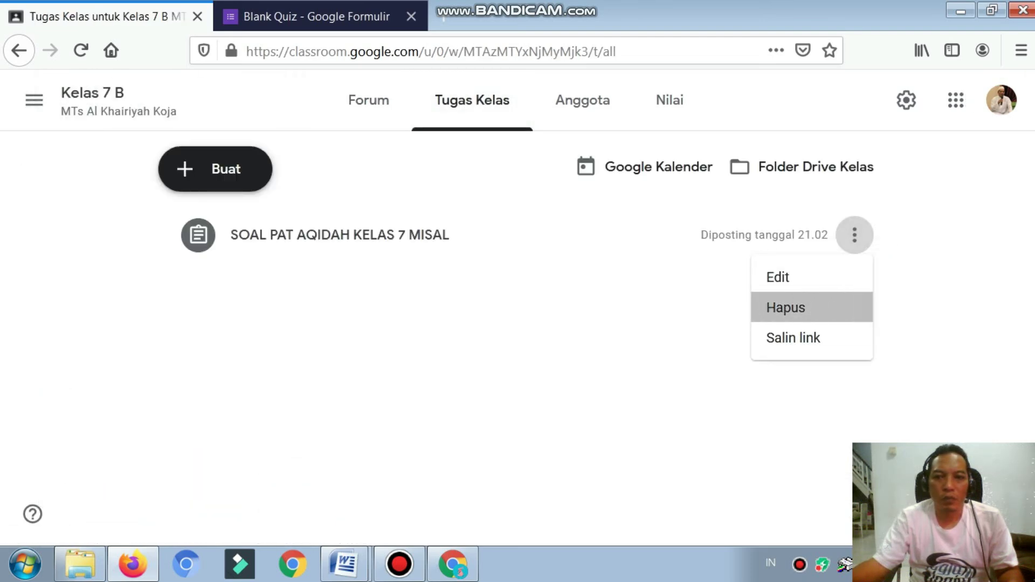
left_click(785, 307)
left_click(639, 367)
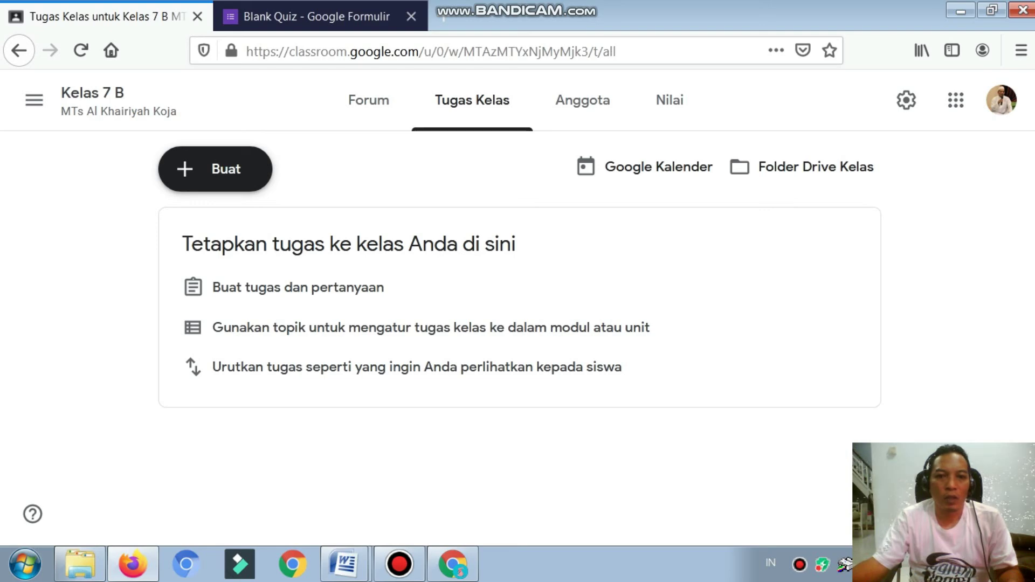
- Switch to Kelas 7 A and delete the SOAL PAT AQIDAH KELAS 7 MISAL assignment from its classwork
left_click(33, 100)
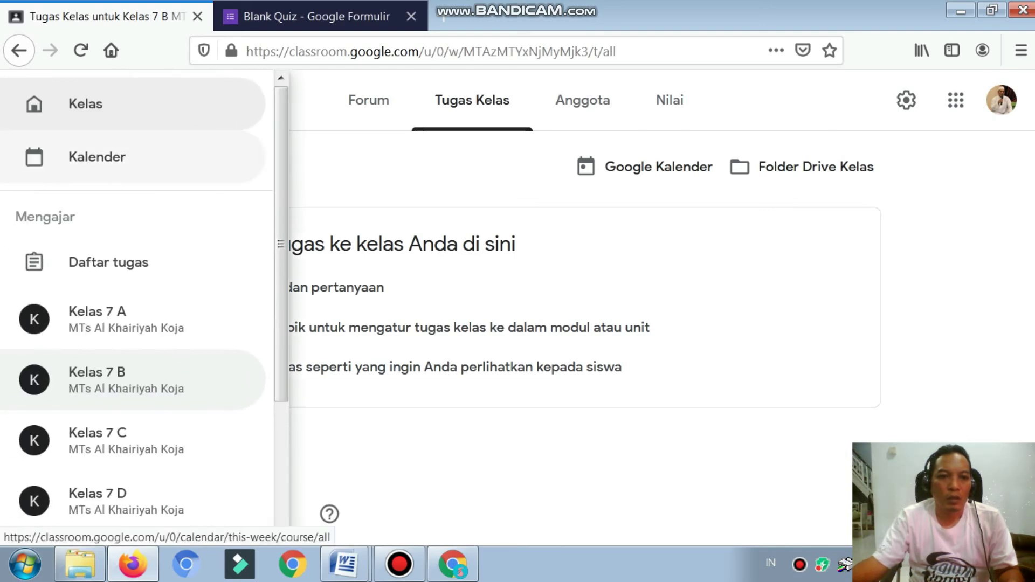
left_click(97, 318)
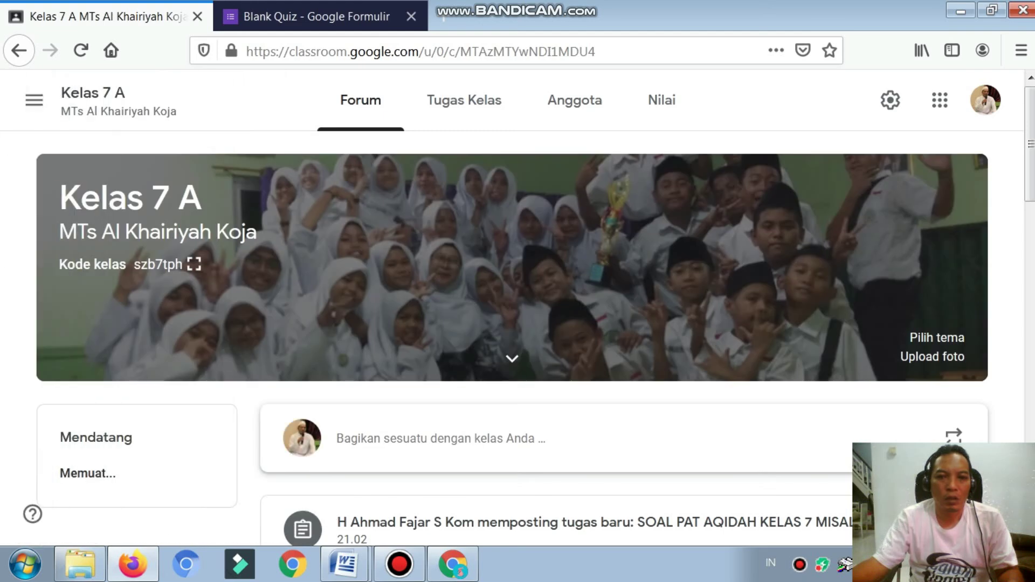
left_click(472, 99)
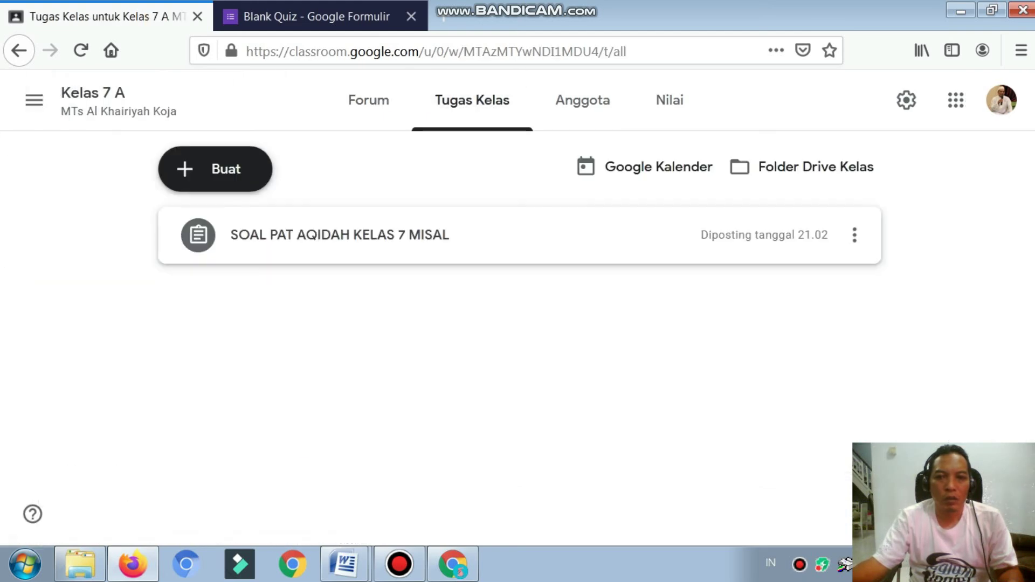
left_click(855, 234)
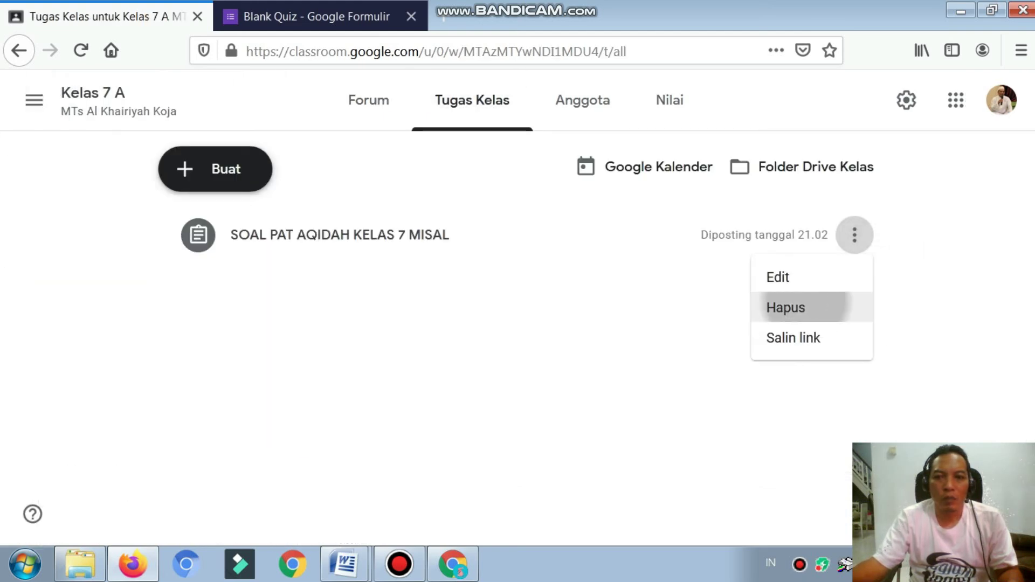
left_click(785, 307)
left_click(628, 366)
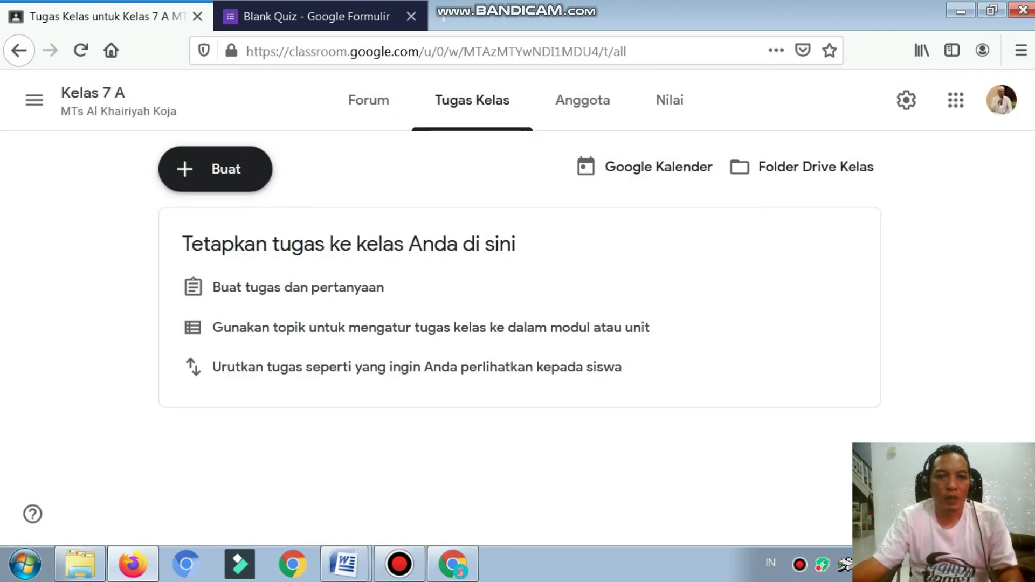
- Open Kelas 7 D from the class overview, check its classwork for the sample assignment, and return to its forum
left_click(34, 99)
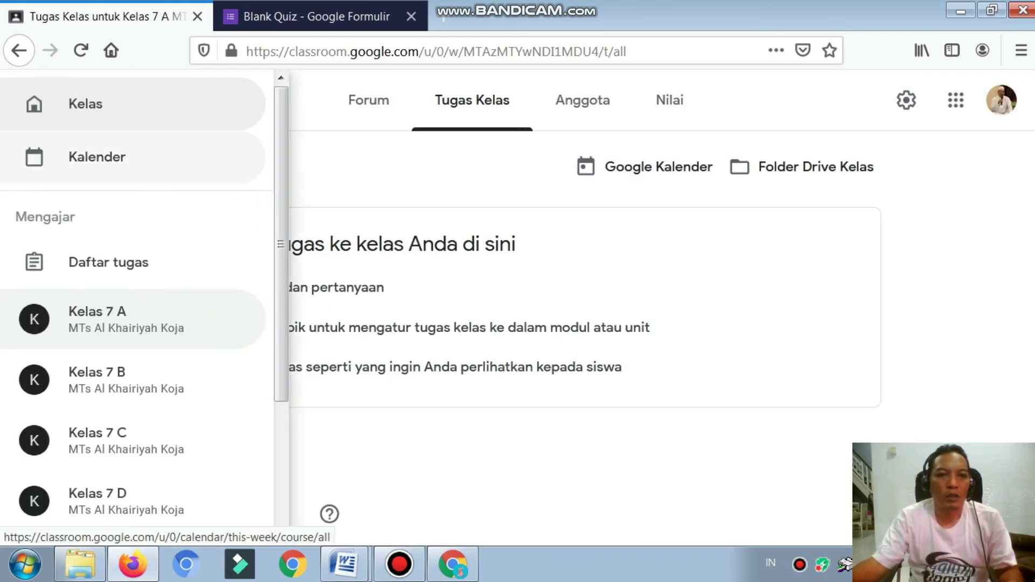
left_click(85, 103)
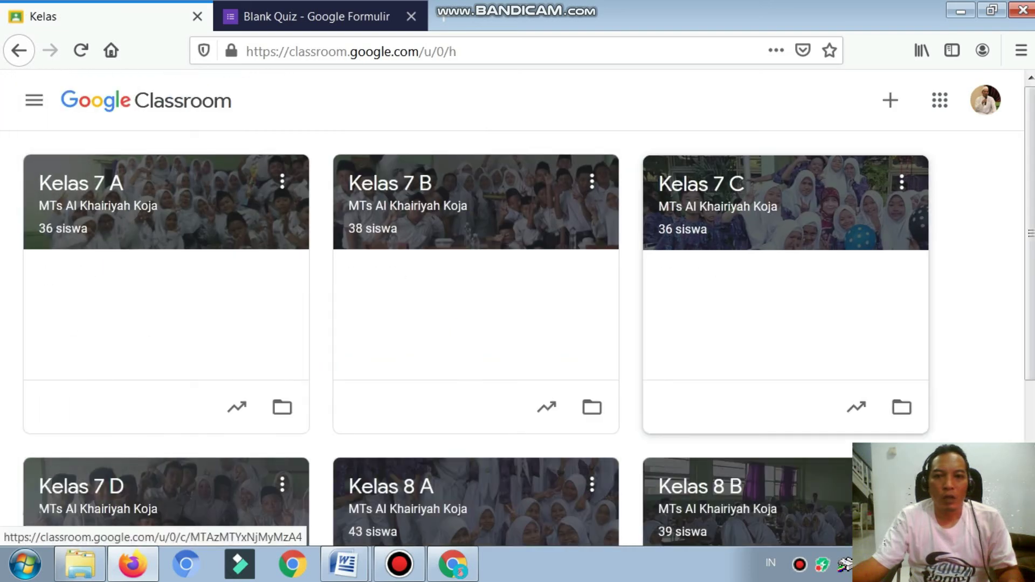
left_click(81, 487)
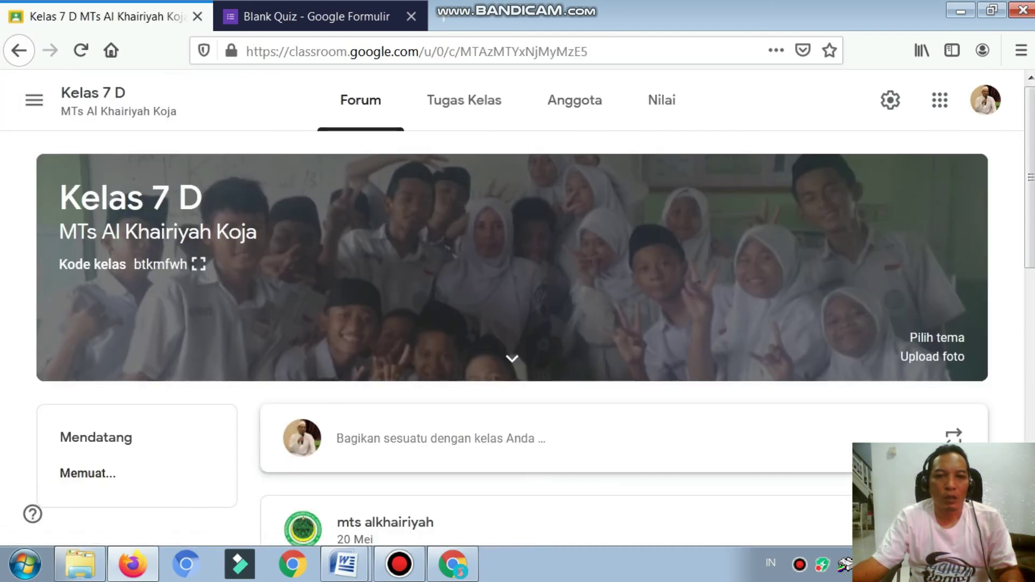
left_click(464, 100)
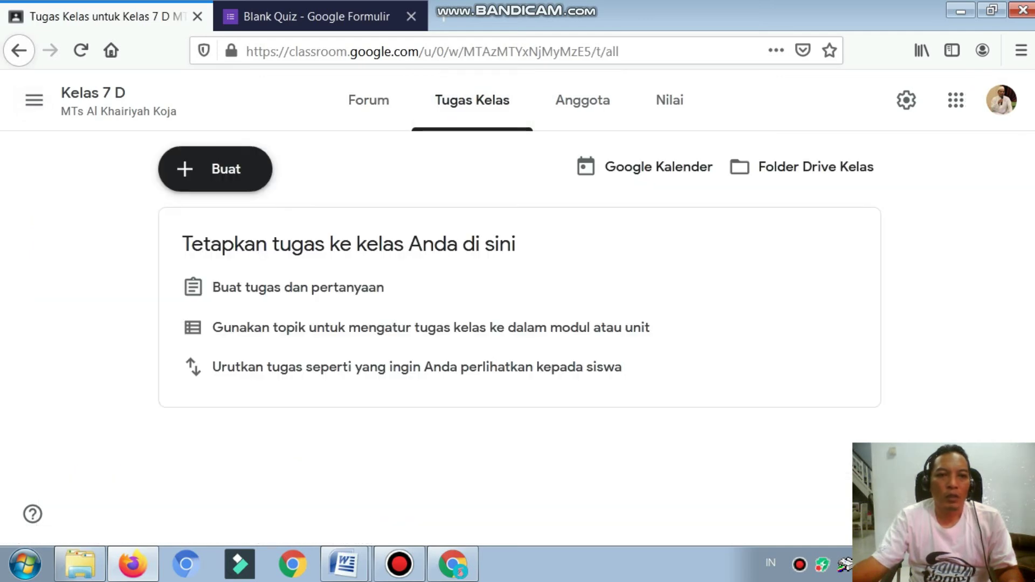
left_click(19, 50)
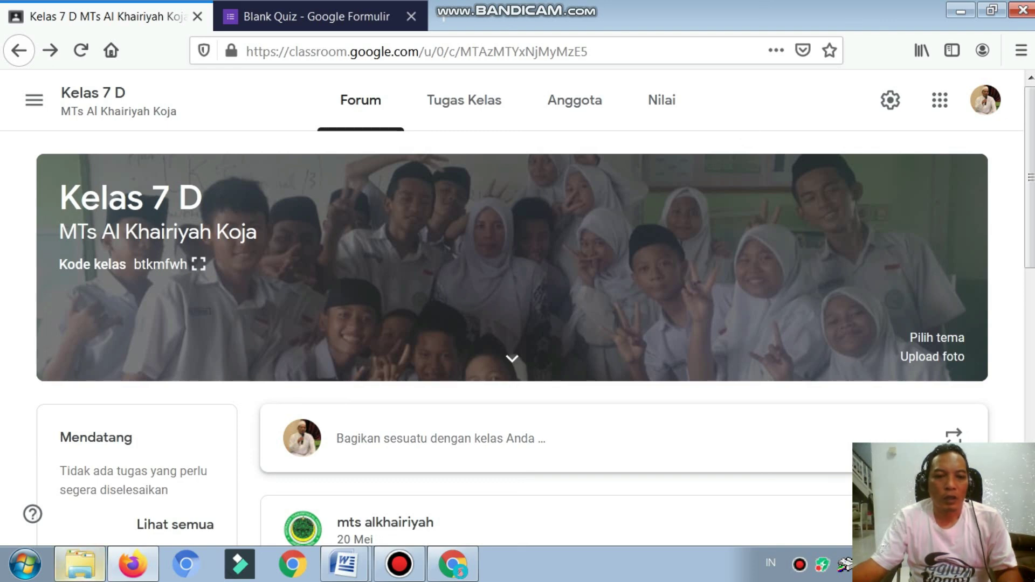
- Switch to Windows Explorer and view the exam question and answer key files in Downloads > PAT > Kelas 7
left_click(79, 564)
left_click(73, 139)
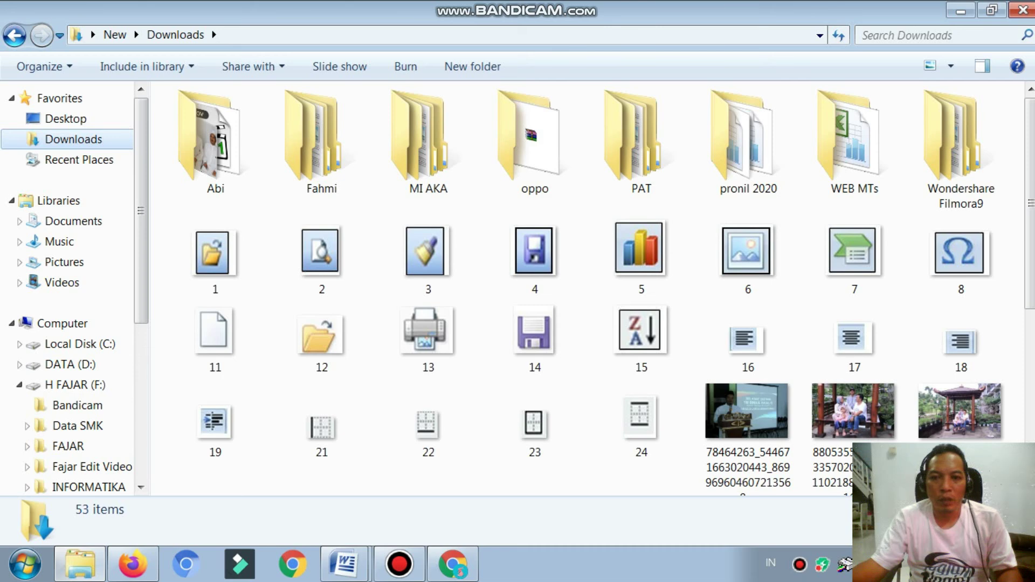
double_click(642, 142)
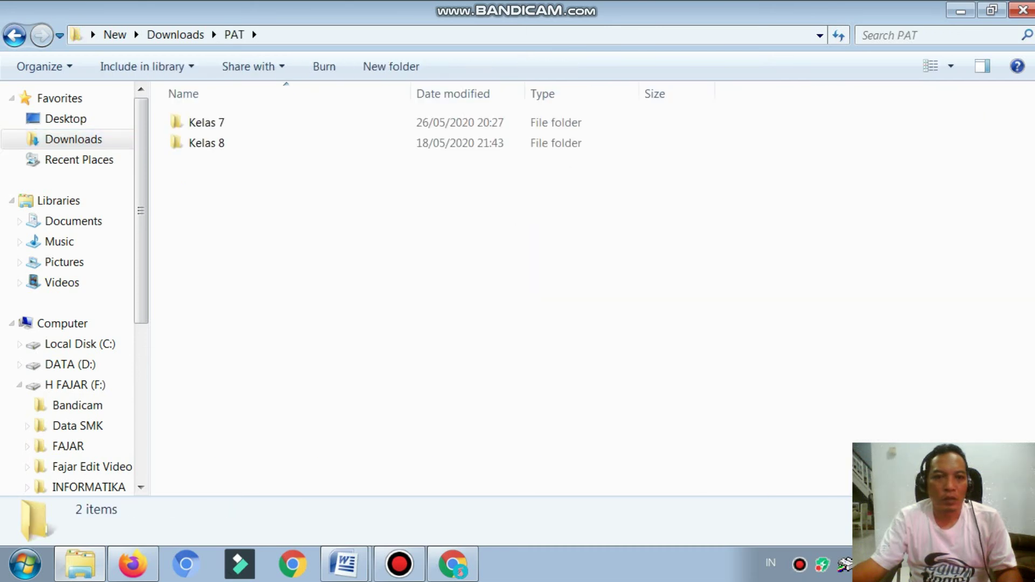
left_click(207, 123)
double_click(207, 123)
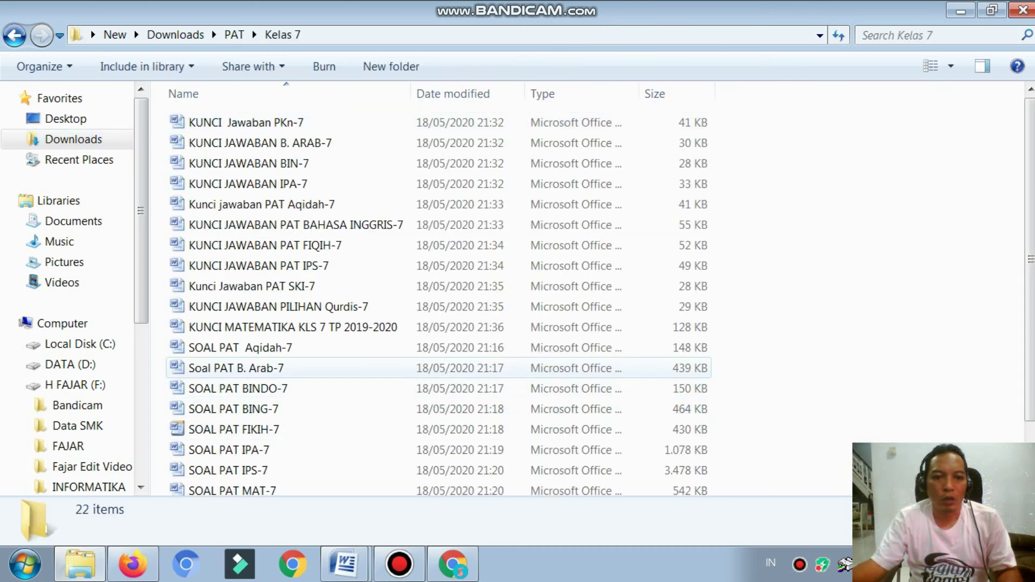
scroll(355, 368, "up", 2)
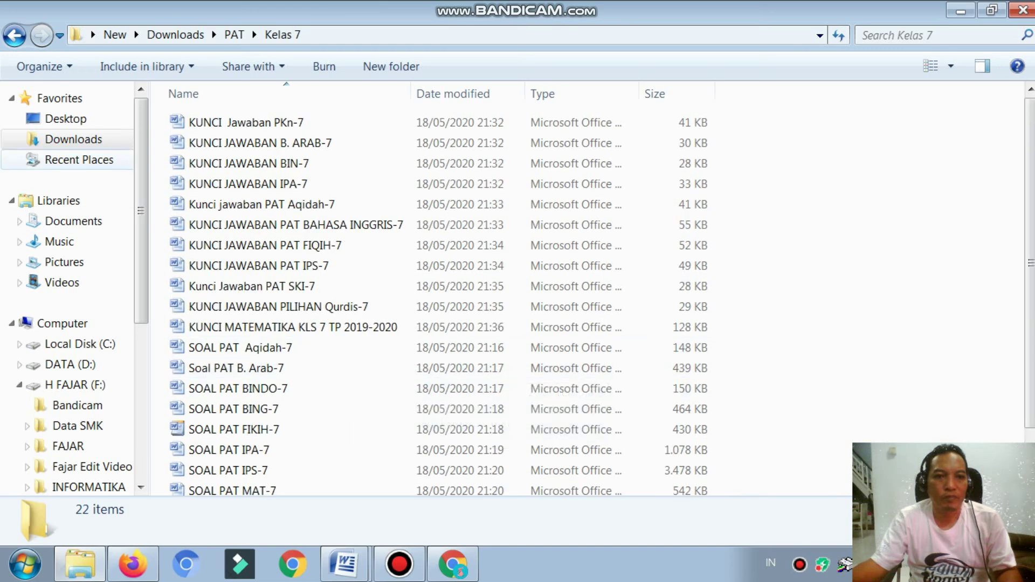
- View the exam files in the Kelas 8 folder and go back to the PAT folder
left_click(15, 35)
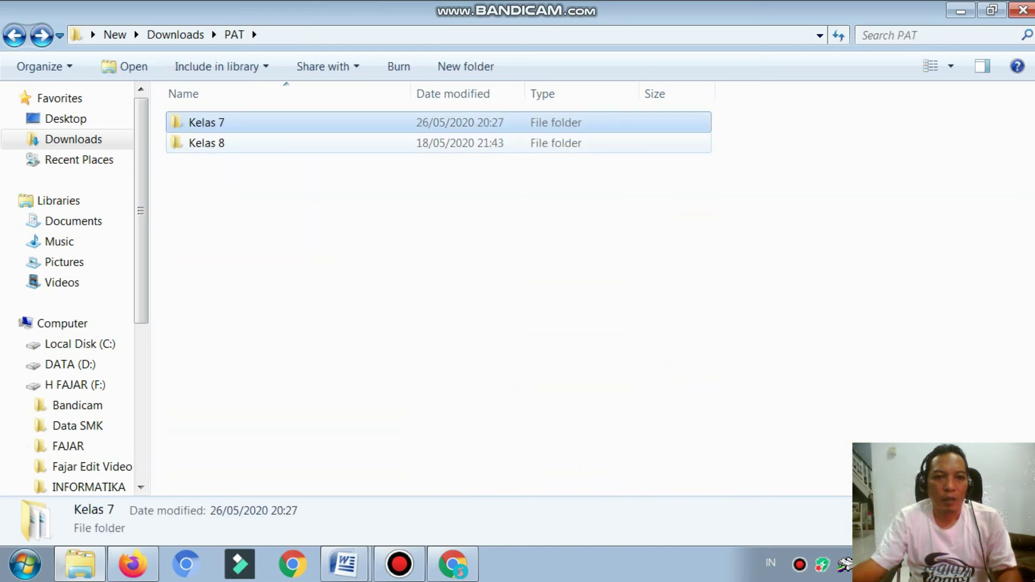
double_click(206, 143)
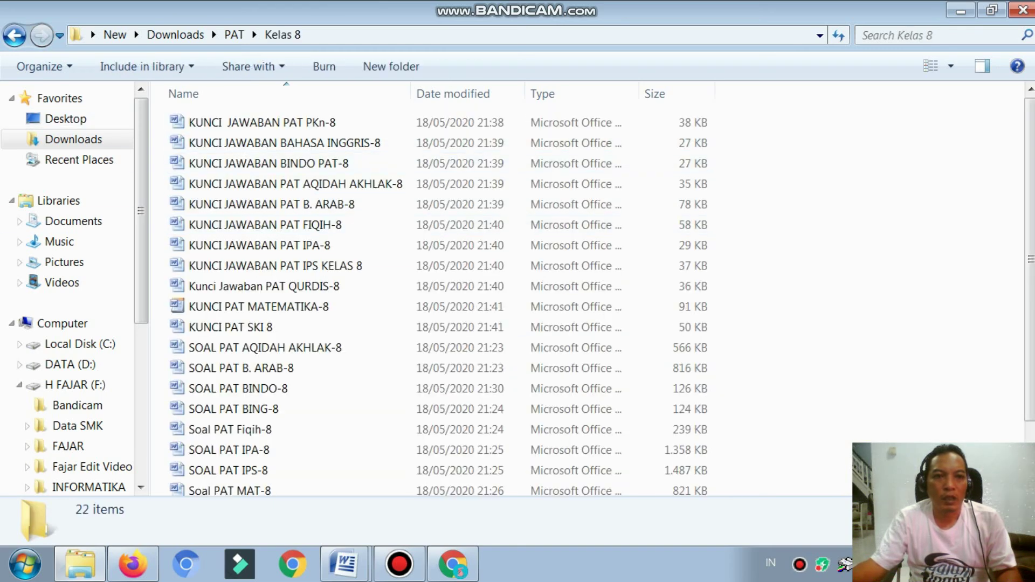
left_click(15, 36)
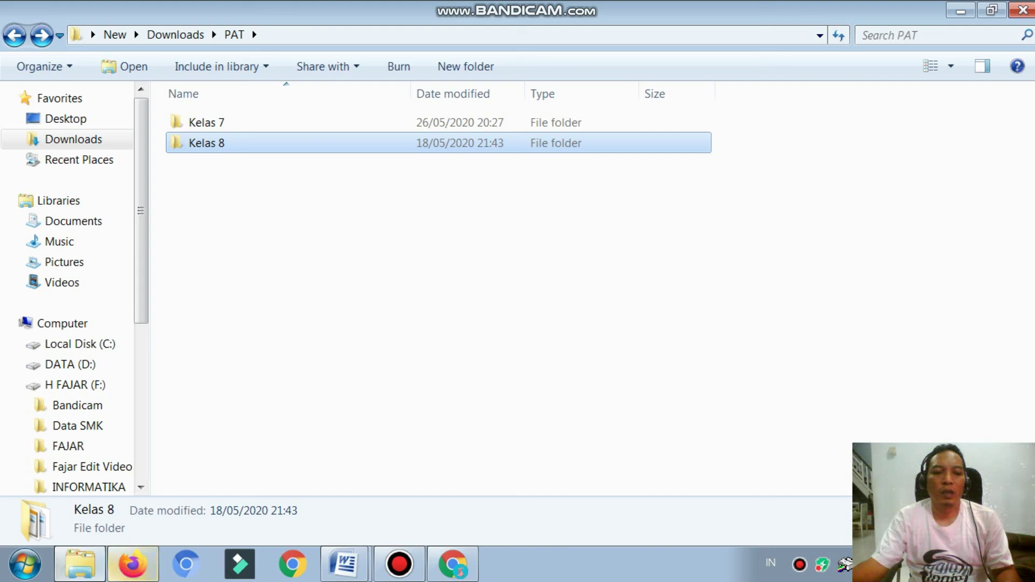
- Switch back to Google Classroom in Firefox and open the overview of all classes
left_click(133, 565)
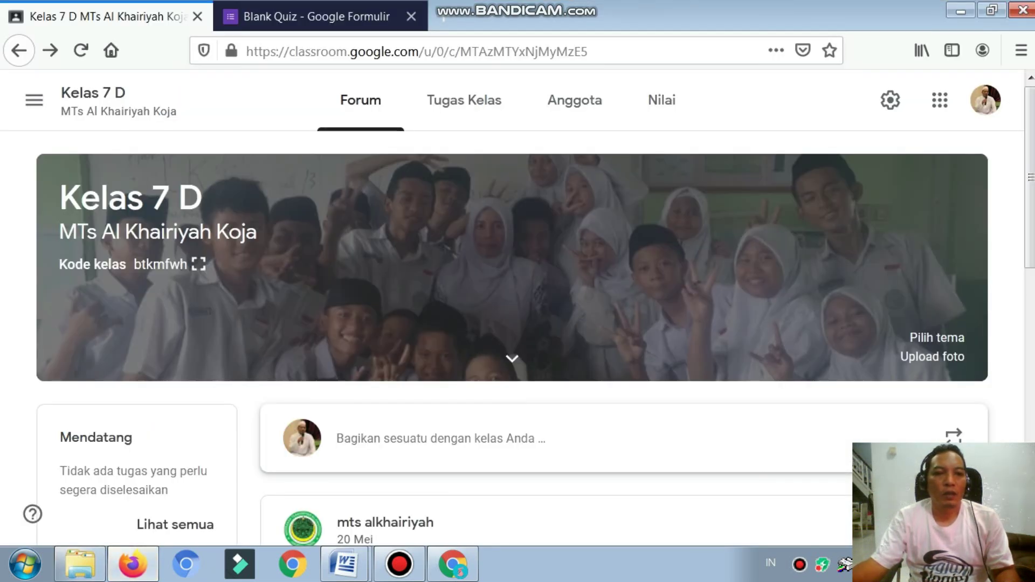
left_click(33, 100)
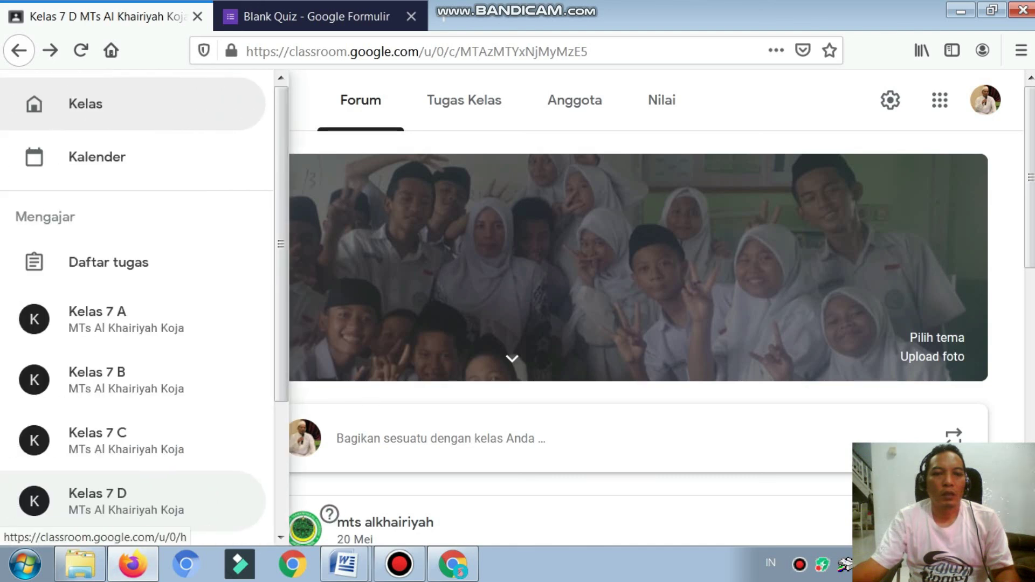
left_click(86, 103)
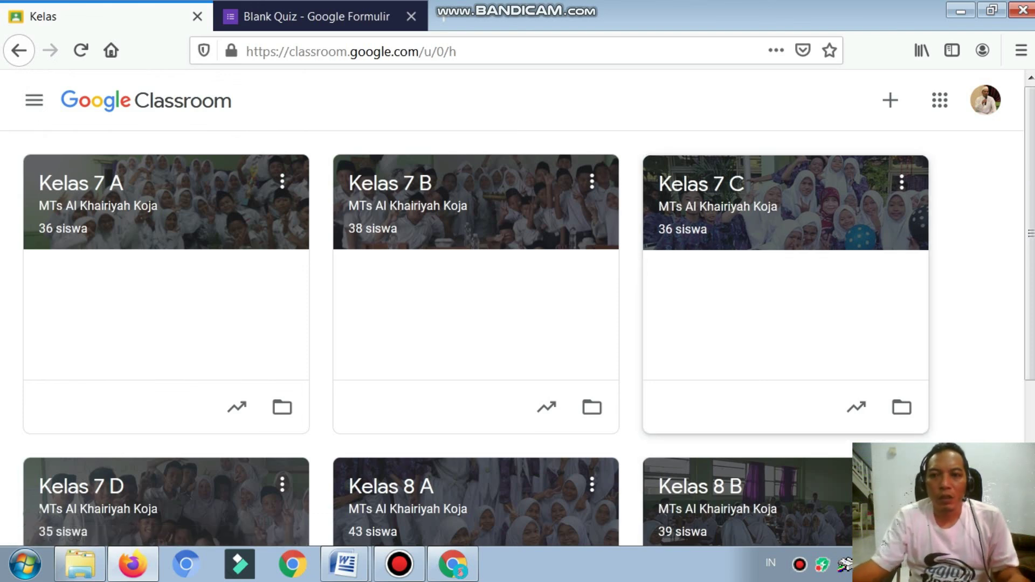
- Switch to the SOAL PAT Aqidah-7 document in Word, and return to the class overview in Firefox
mouse_move(345, 563)
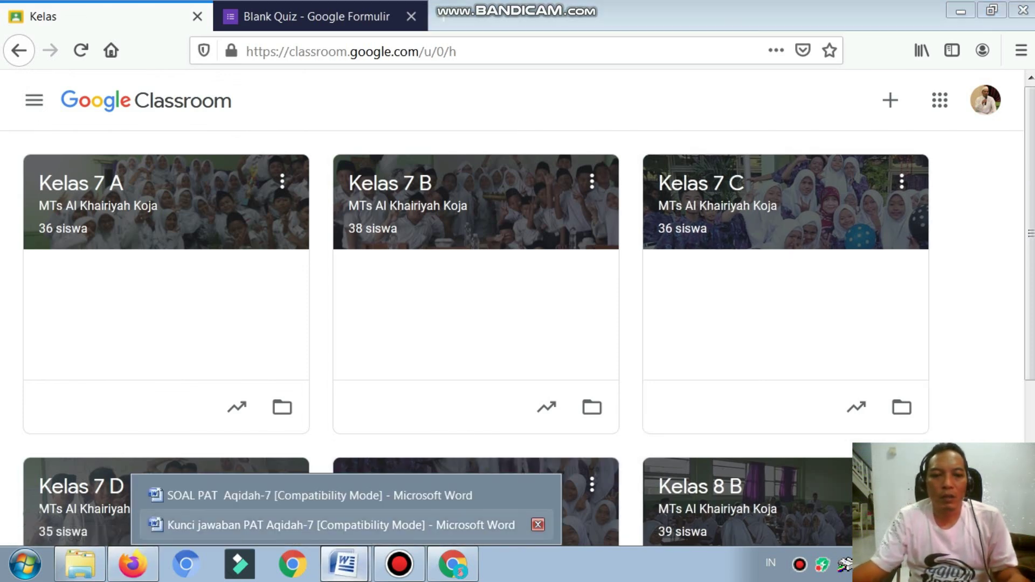
left_click(319, 495)
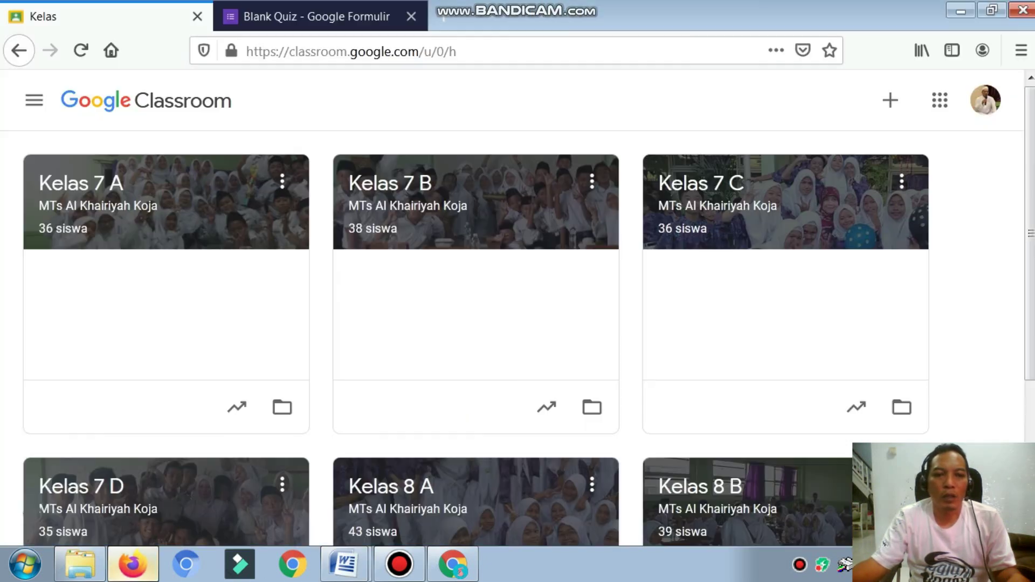
left_click(132, 563)
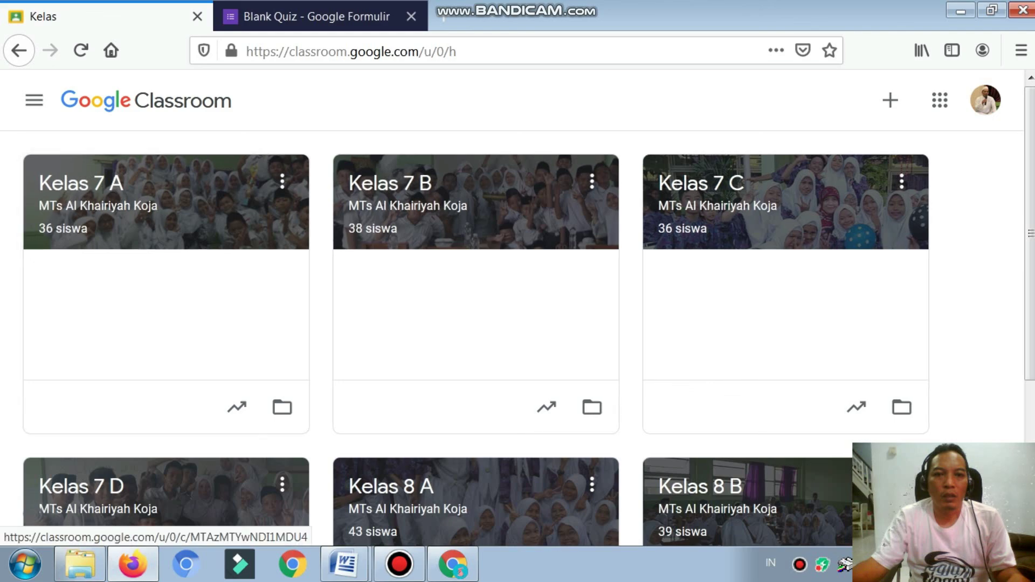
- Open the Blank Quiz form in Google Forms and review its questions from the title to the last one
left_click(313, 16)
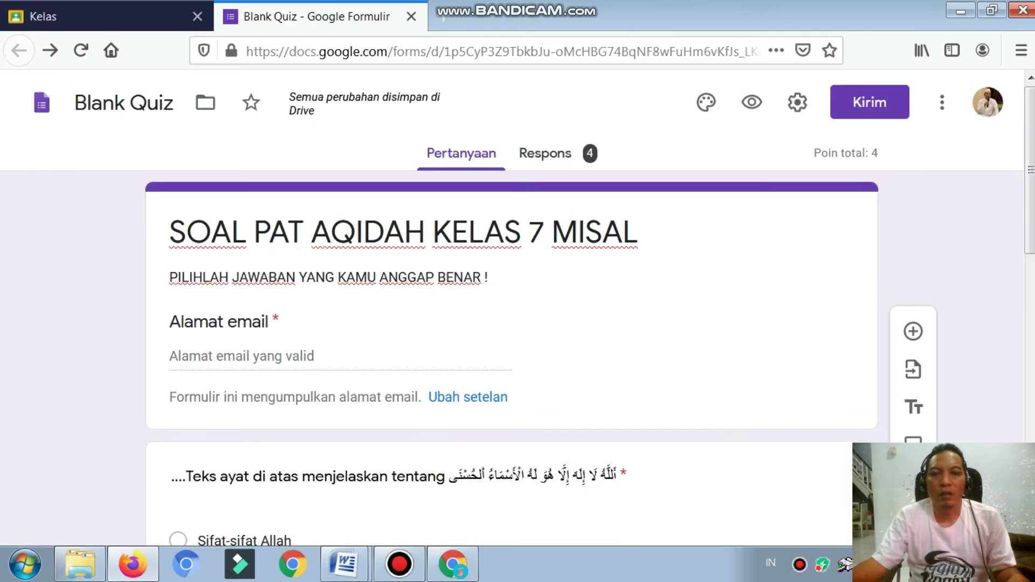
scroll(512, 324, "down", 10)
scroll(404, 379, "down", 2)
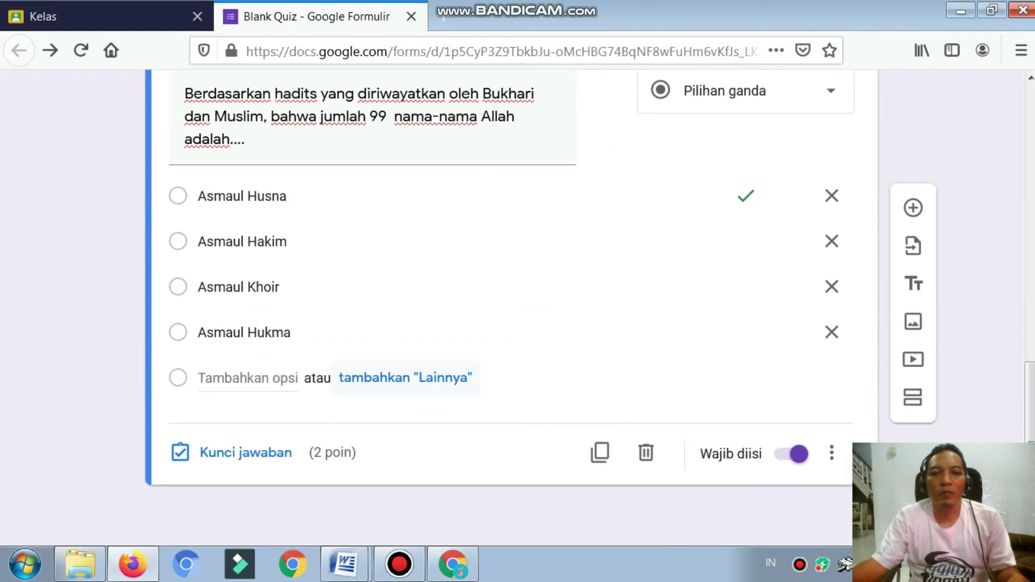
scroll(512, 307, "up", 12)
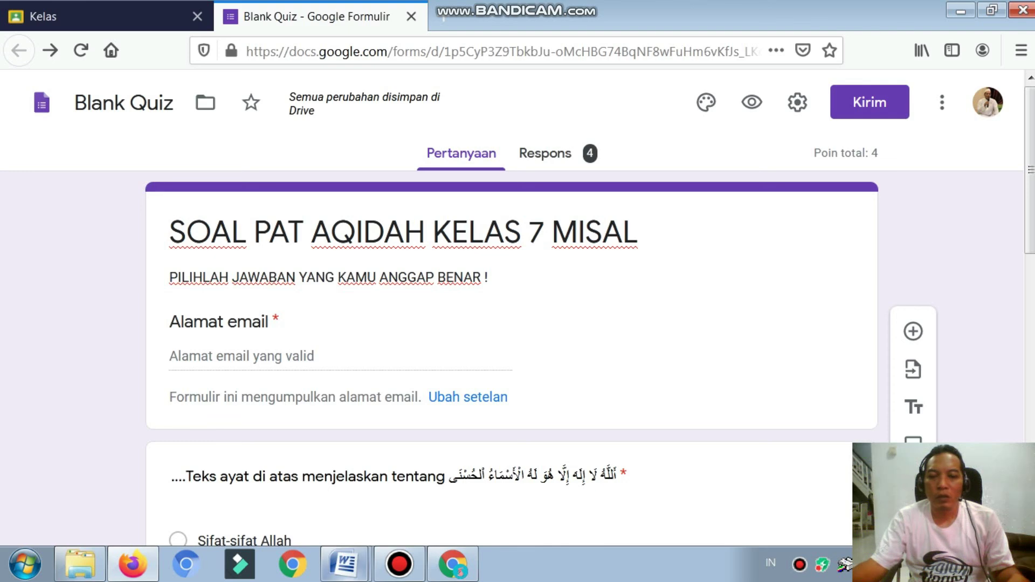
mouse_move(345, 564)
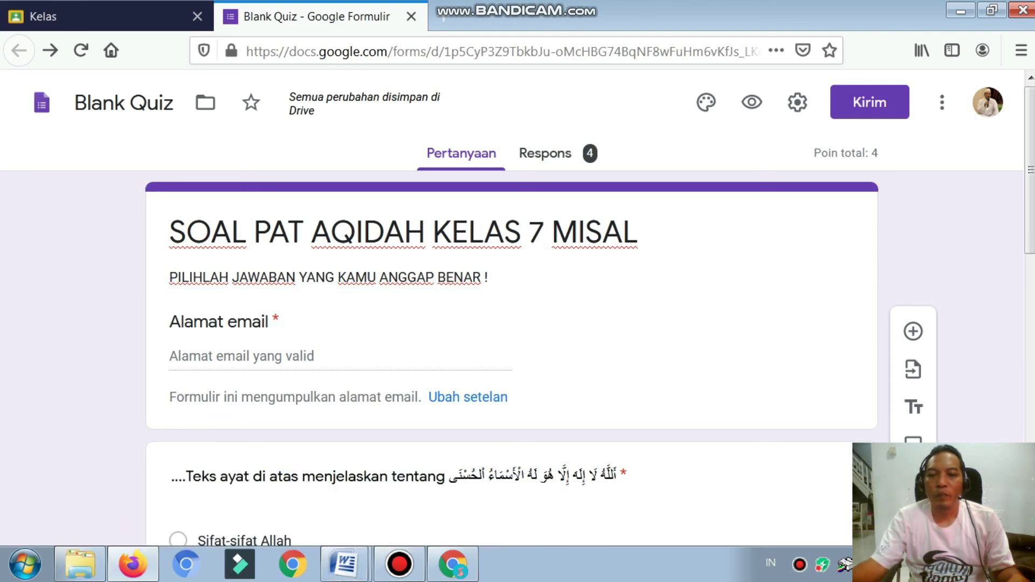